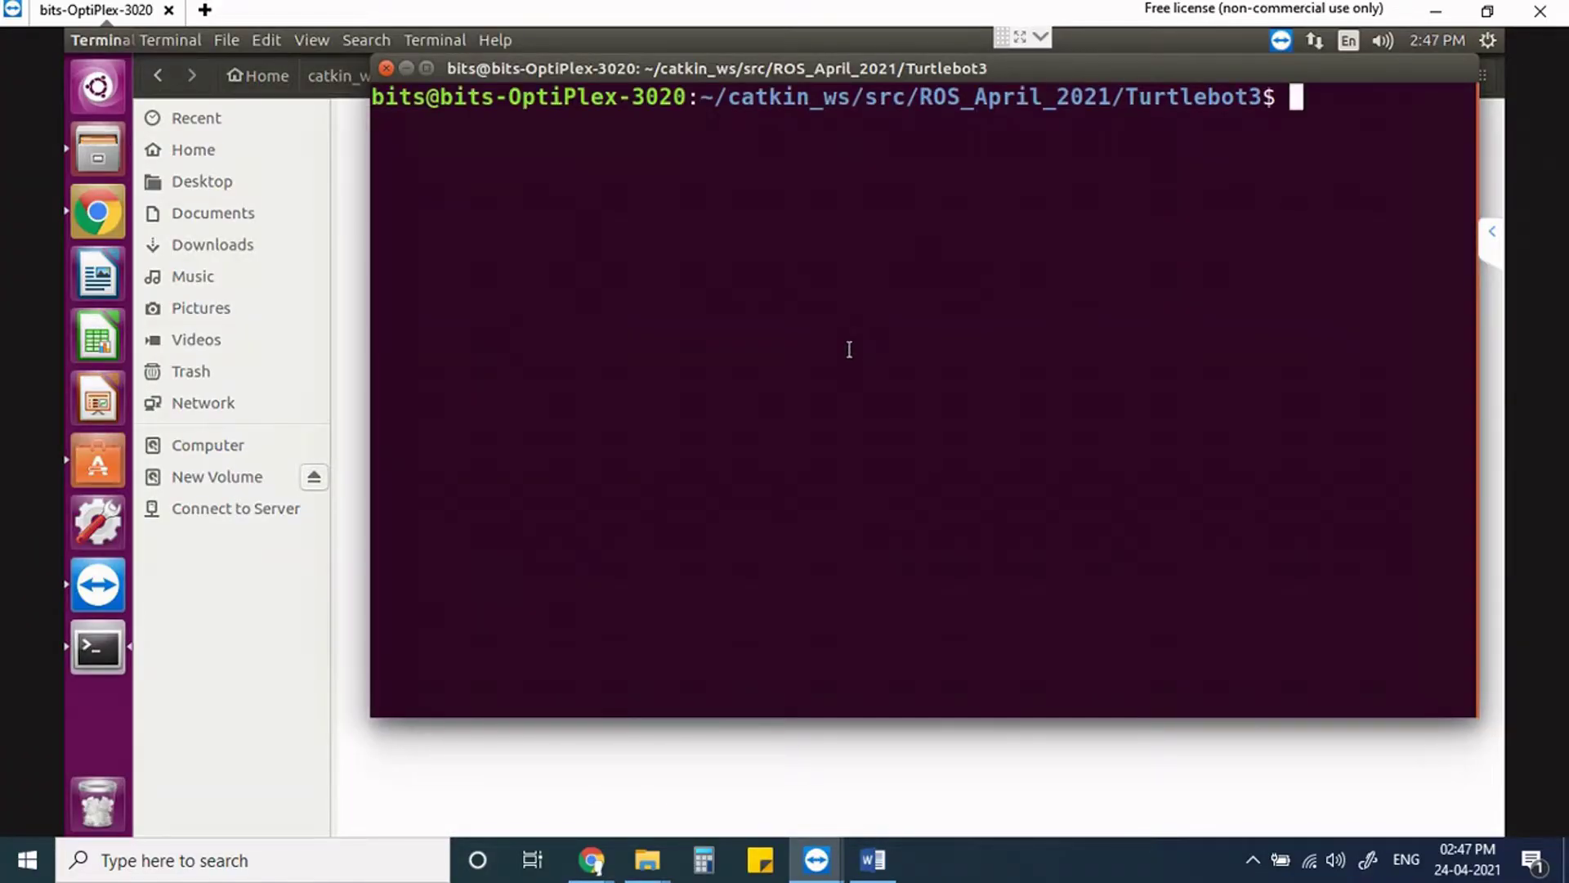
Source /opt/ros/kinetic/setup.bash in the Turtlebot3 folder's terminal.
type("source /opt/ros/kinetic/setup.bash")
key("Return")
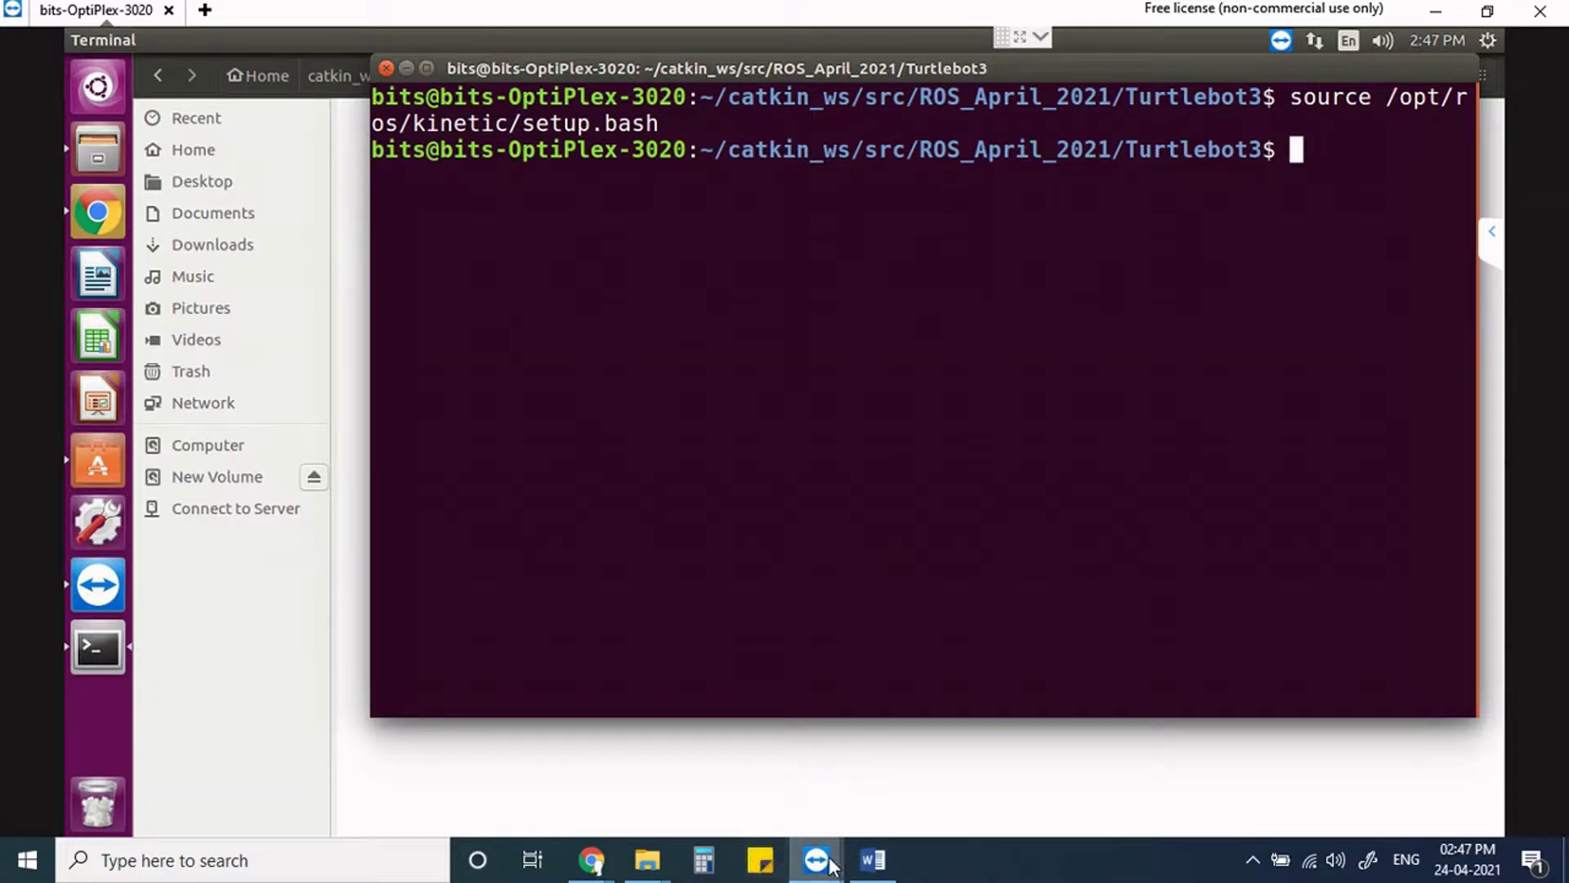
Copy sudo apt-get update from the Experiment List document in Word, run it in the remote terminal, and enter the sudo password.
left_click(873, 859)
left_click_drag(633, 406, 447, 418)
key("ctrl+c")
left_click(593, 866)
mouse_move(817, 860)
left_click(896, 728)
key("ctrl+shift+v")
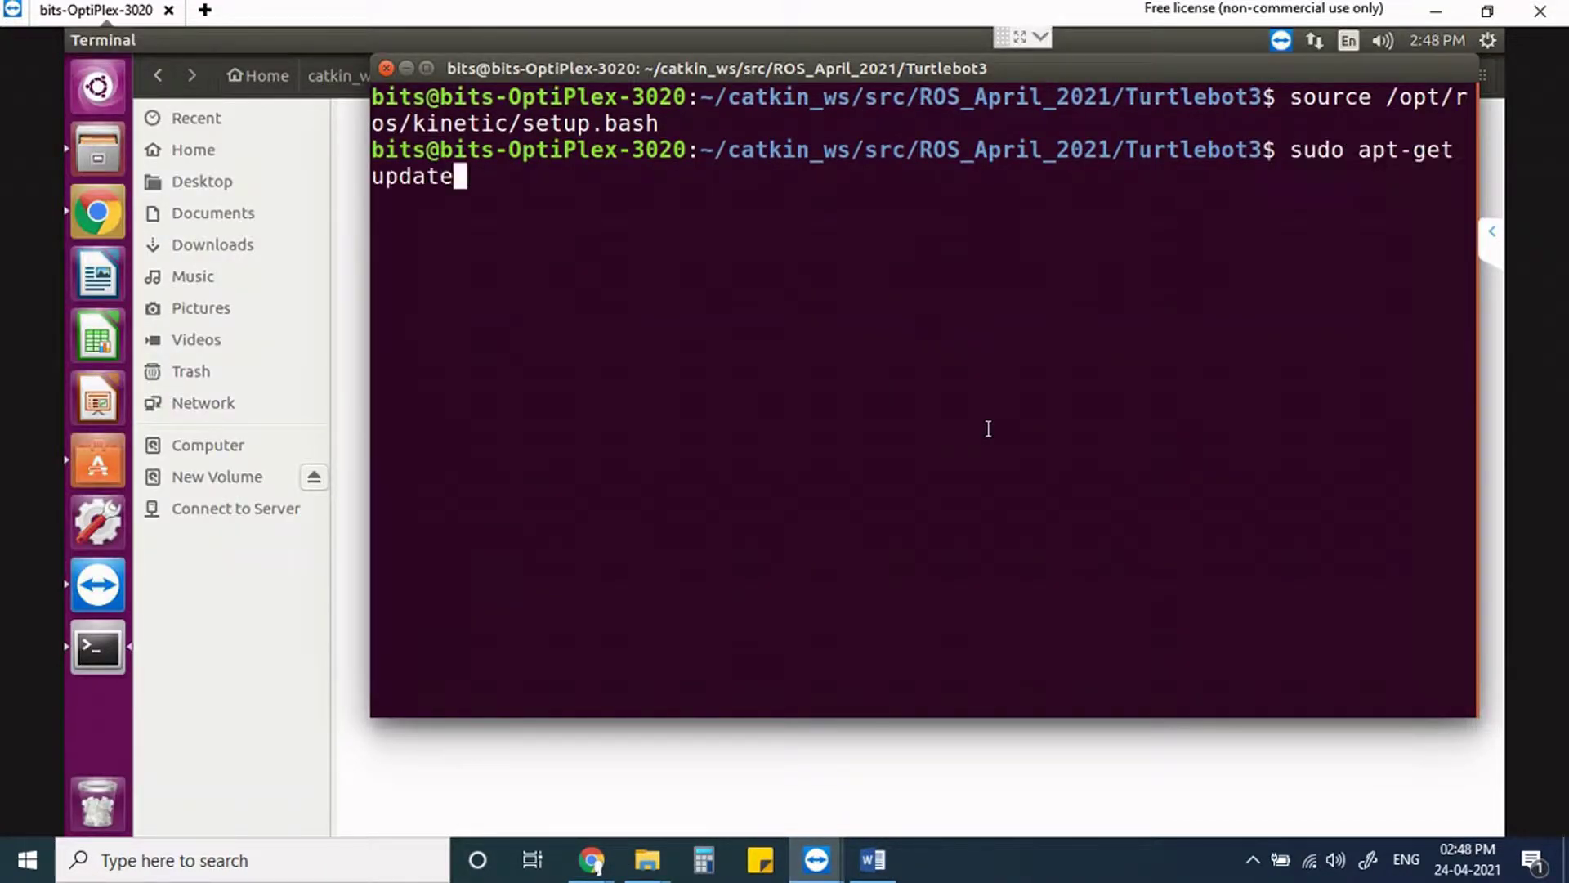
key("Return")
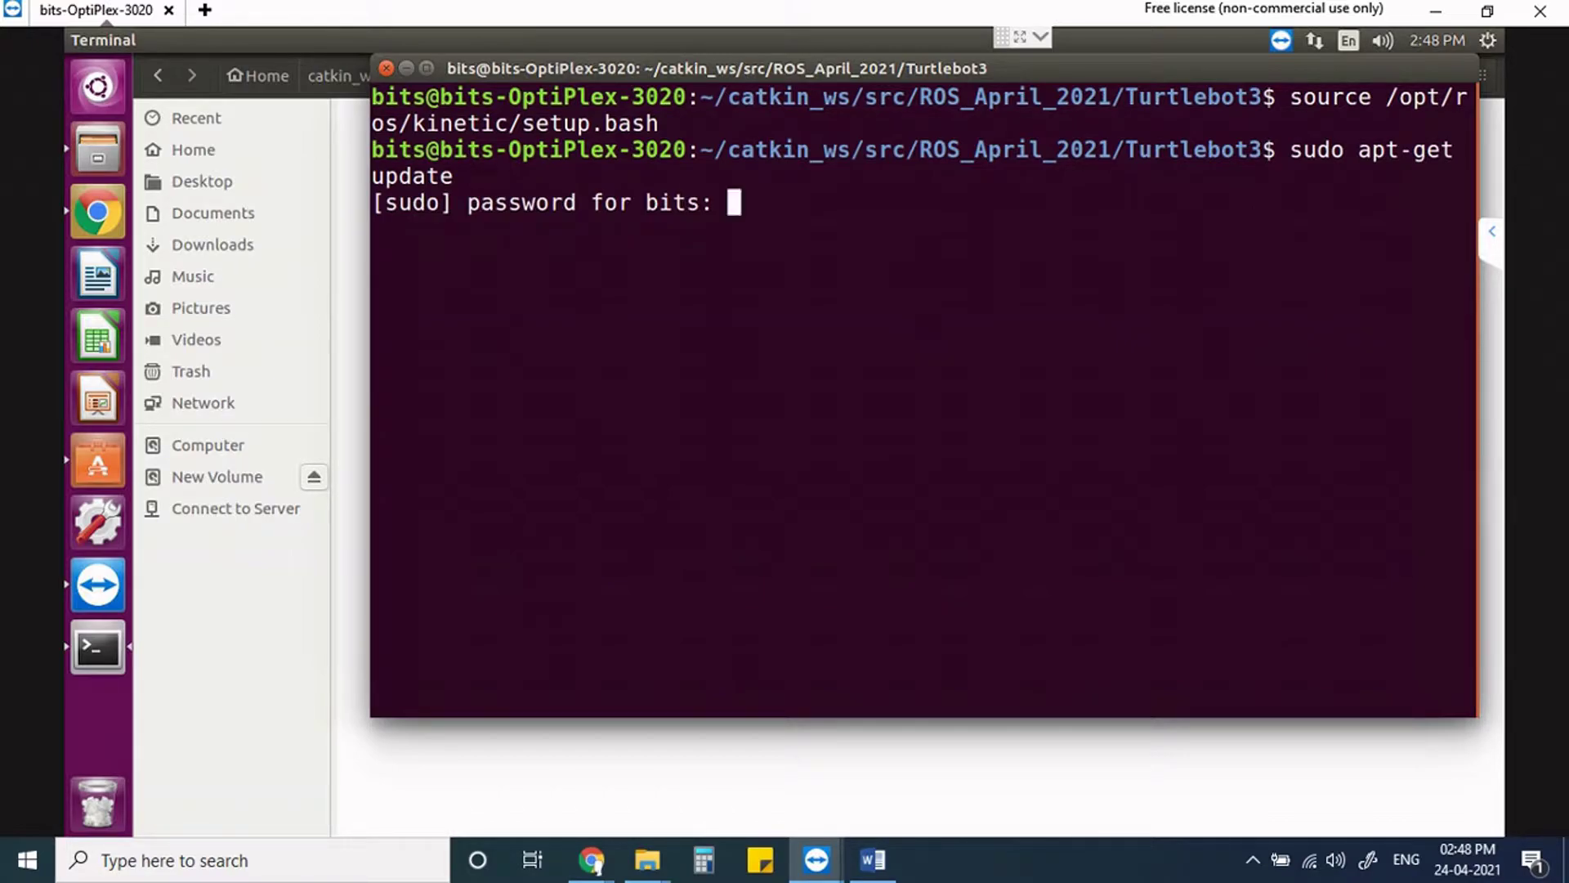
key("Return")
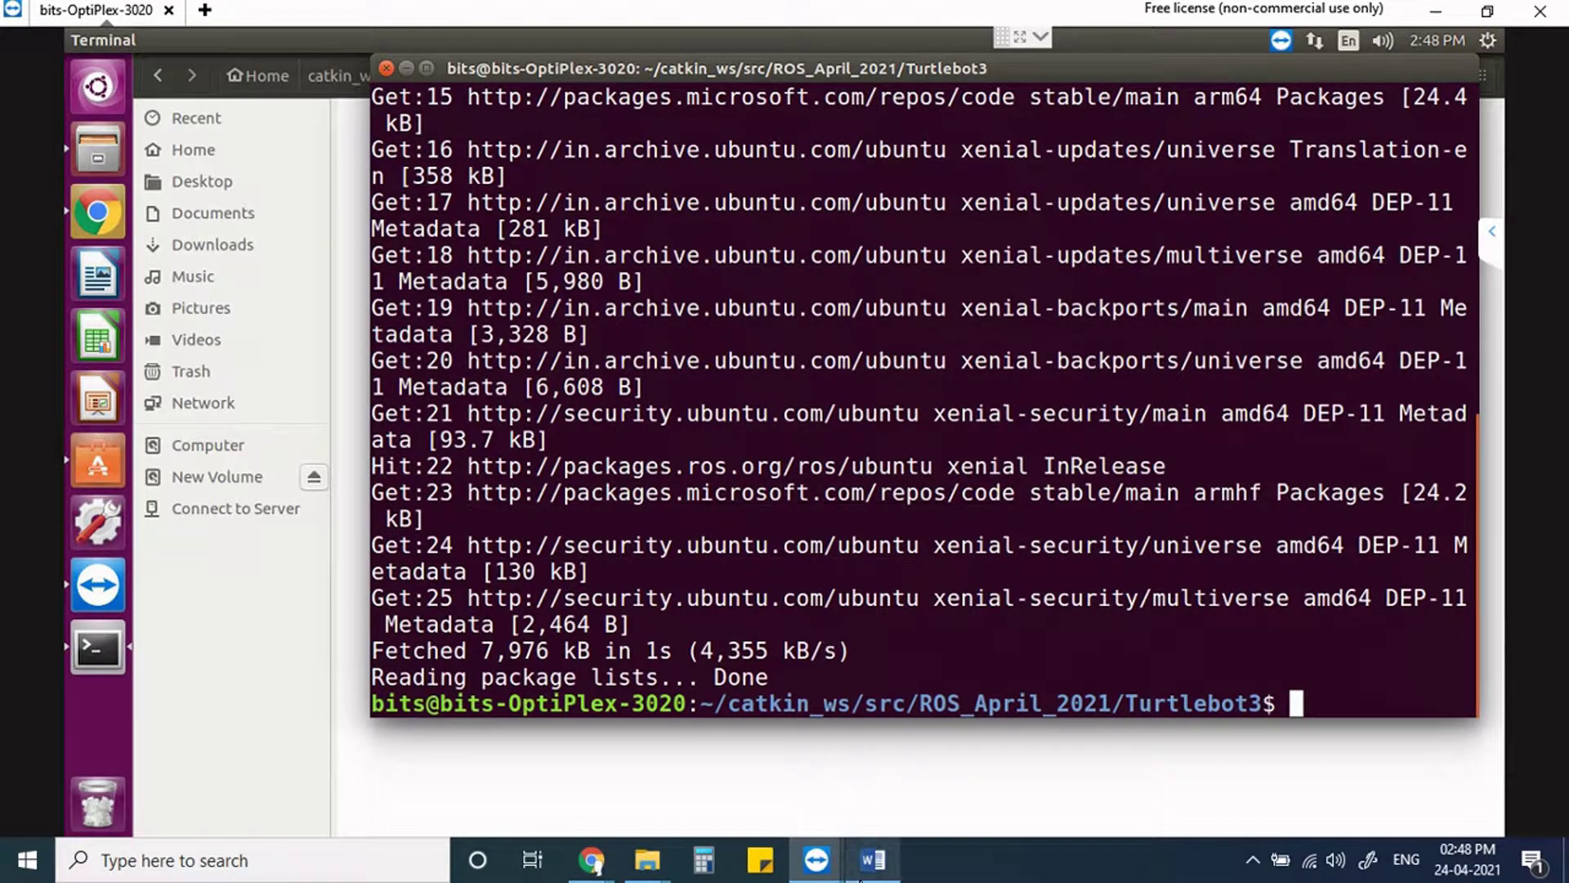
Copy sudo apt-get install ros-kinetic-turtlebot3* from the Word document and run it in the remote terminal.
left_click(873, 859)
left_click_drag(899, 452, 429, 464)
key("ctrl+c")
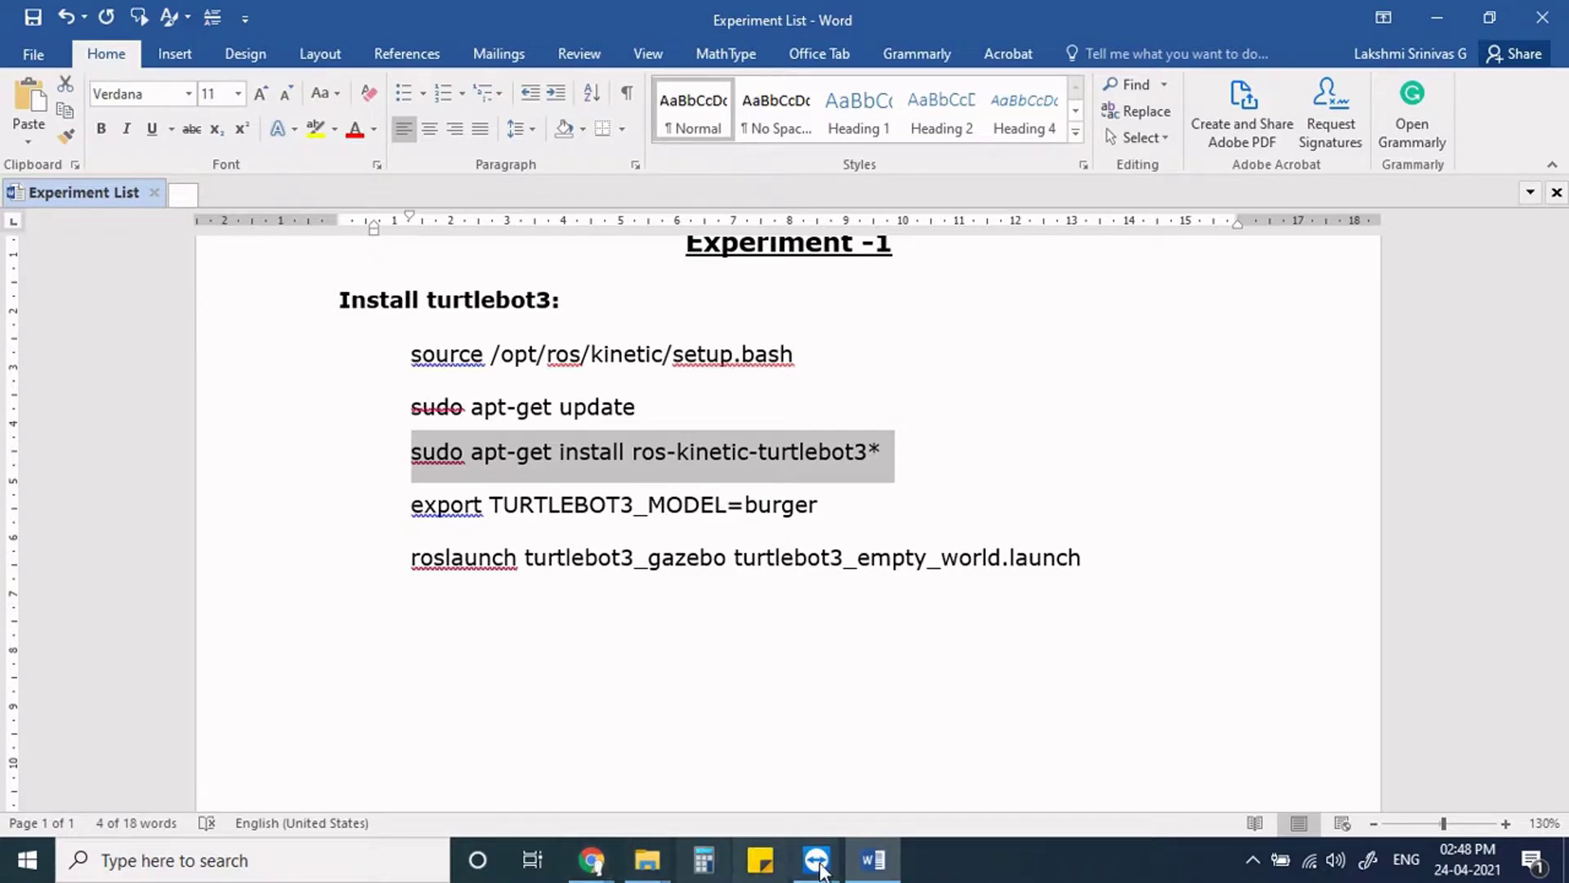
mouse_move(830, 868)
left_click(904, 773)
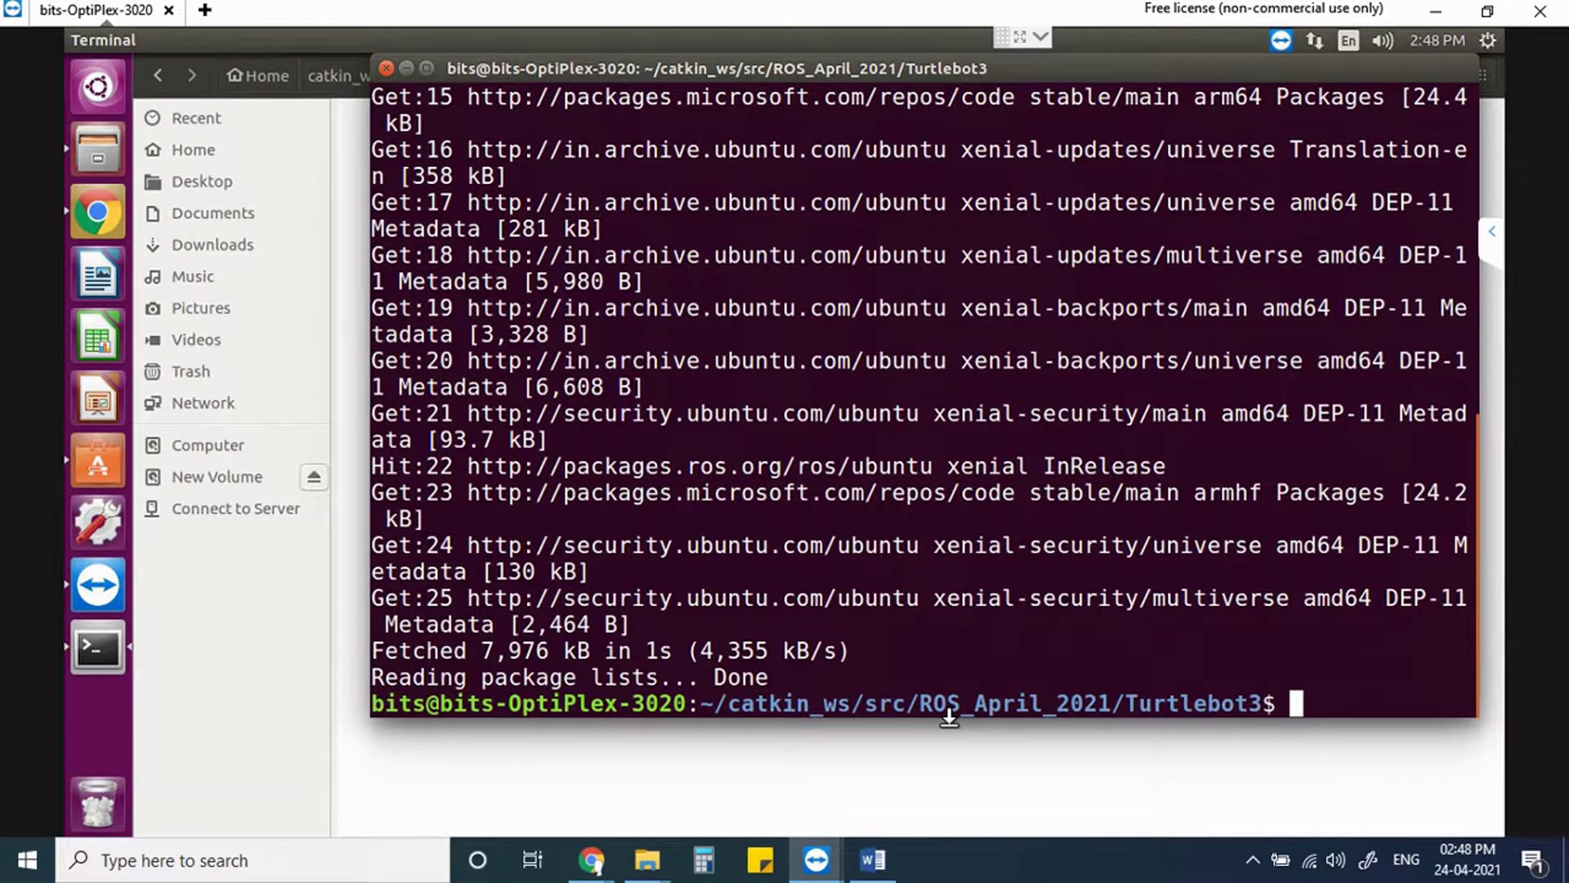
key("ctrl+shift+v")
key("Return")
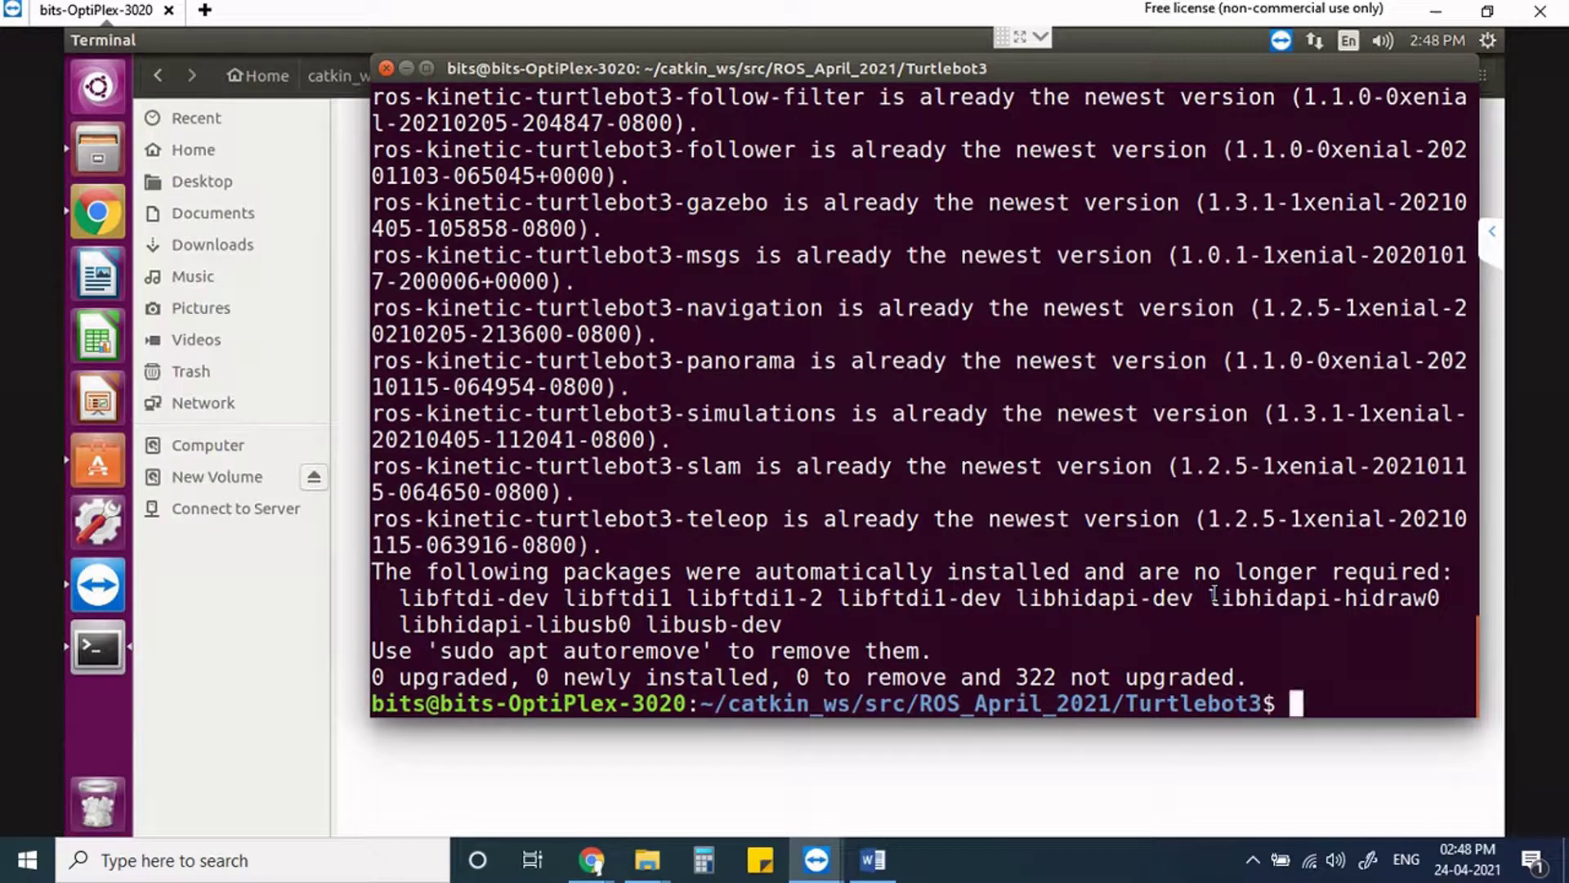
Switch to the Word document and review the source, update, install and export commands under Install turtlebot3.
left_click(873, 860)
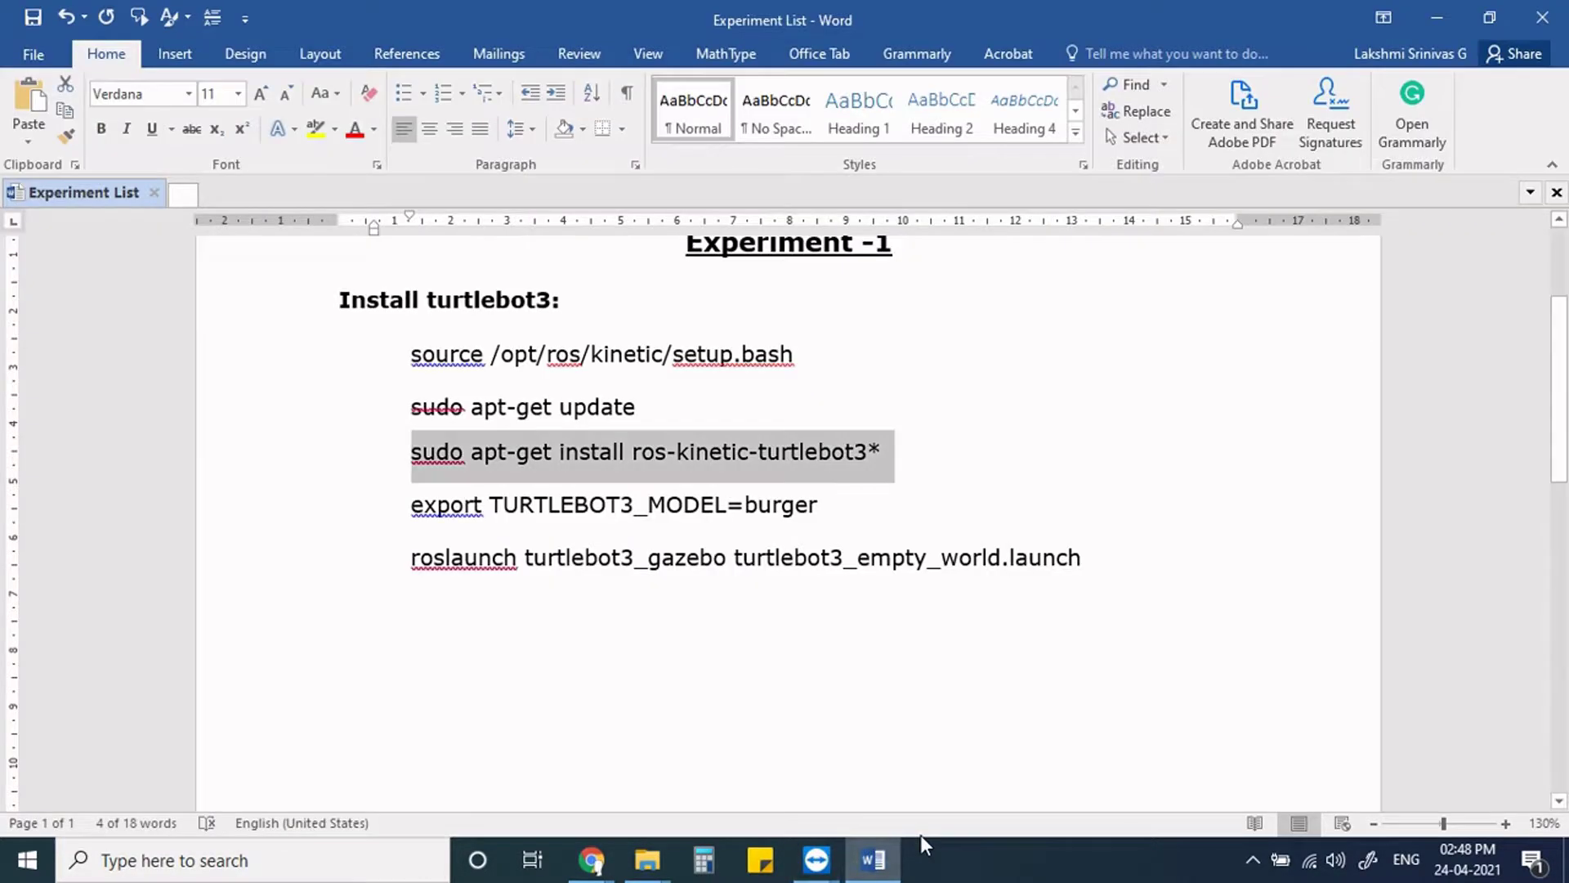
left_click(635, 455)
left_click_drag(399, 353, 809, 369)
left_click_drag(425, 407, 674, 410)
left_click(385, 455)
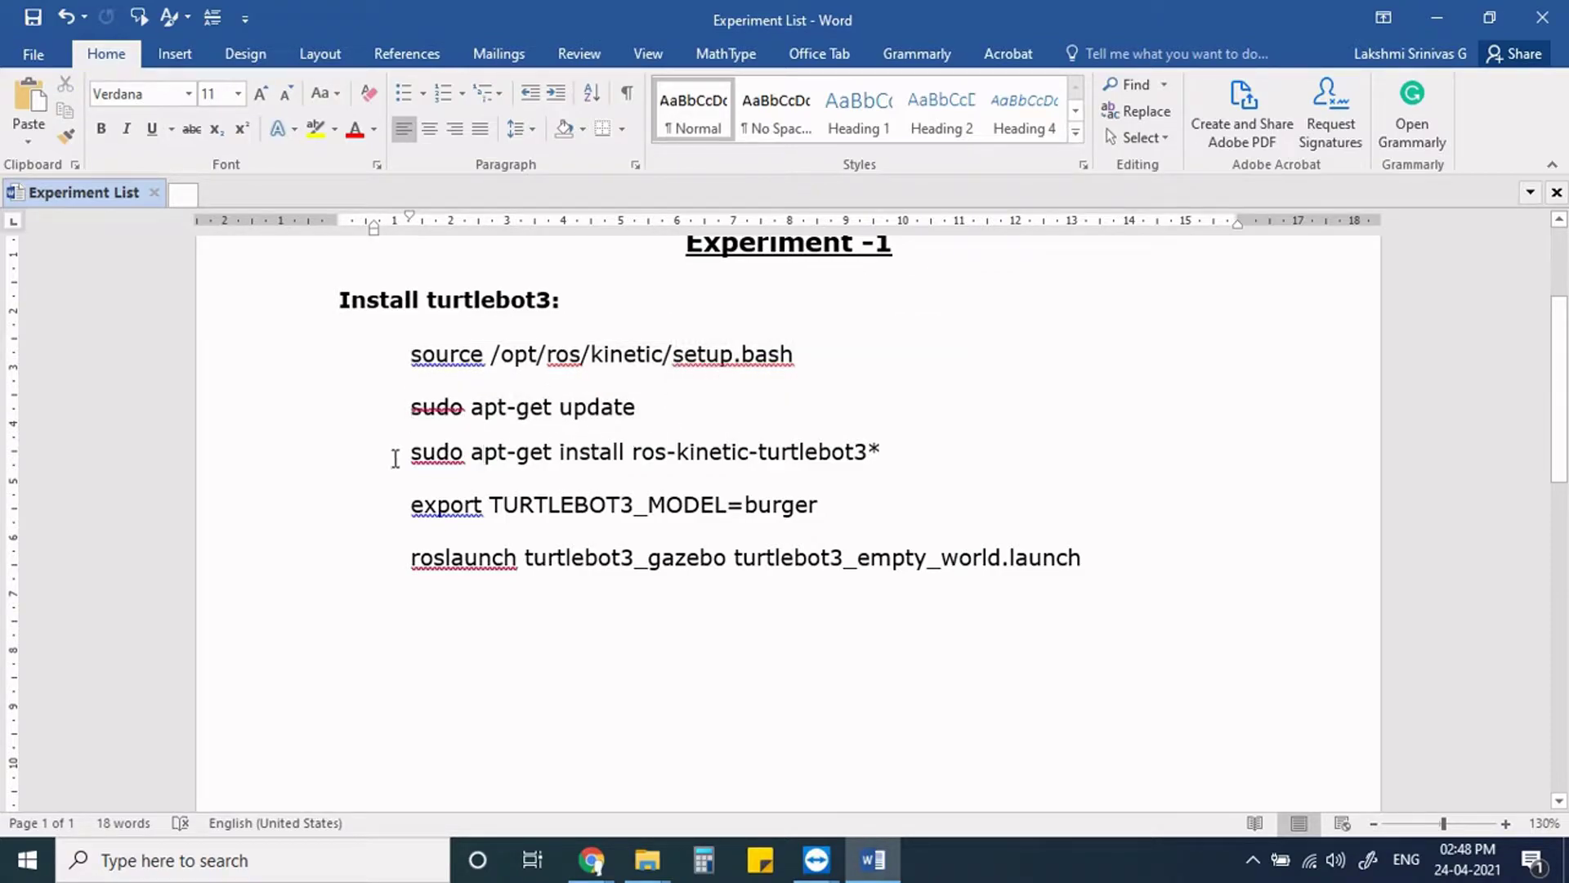
left_click_drag(392, 455, 861, 463)
left_click_drag(686, 456, 759, 457)
left_click(572, 455)
left_click_drag(411, 456, 879, 463)
left_click(834, 505)
left_click_drag(838, 504, 423, 517)
left_click(756, 504)
left_click_drag(411, 354, 788, 354)
left_click(556, 354)
left_click_drag(411, 353, 783, 354)
left_click(588, 406)
left_click_drag(411, 409, 617, 407)
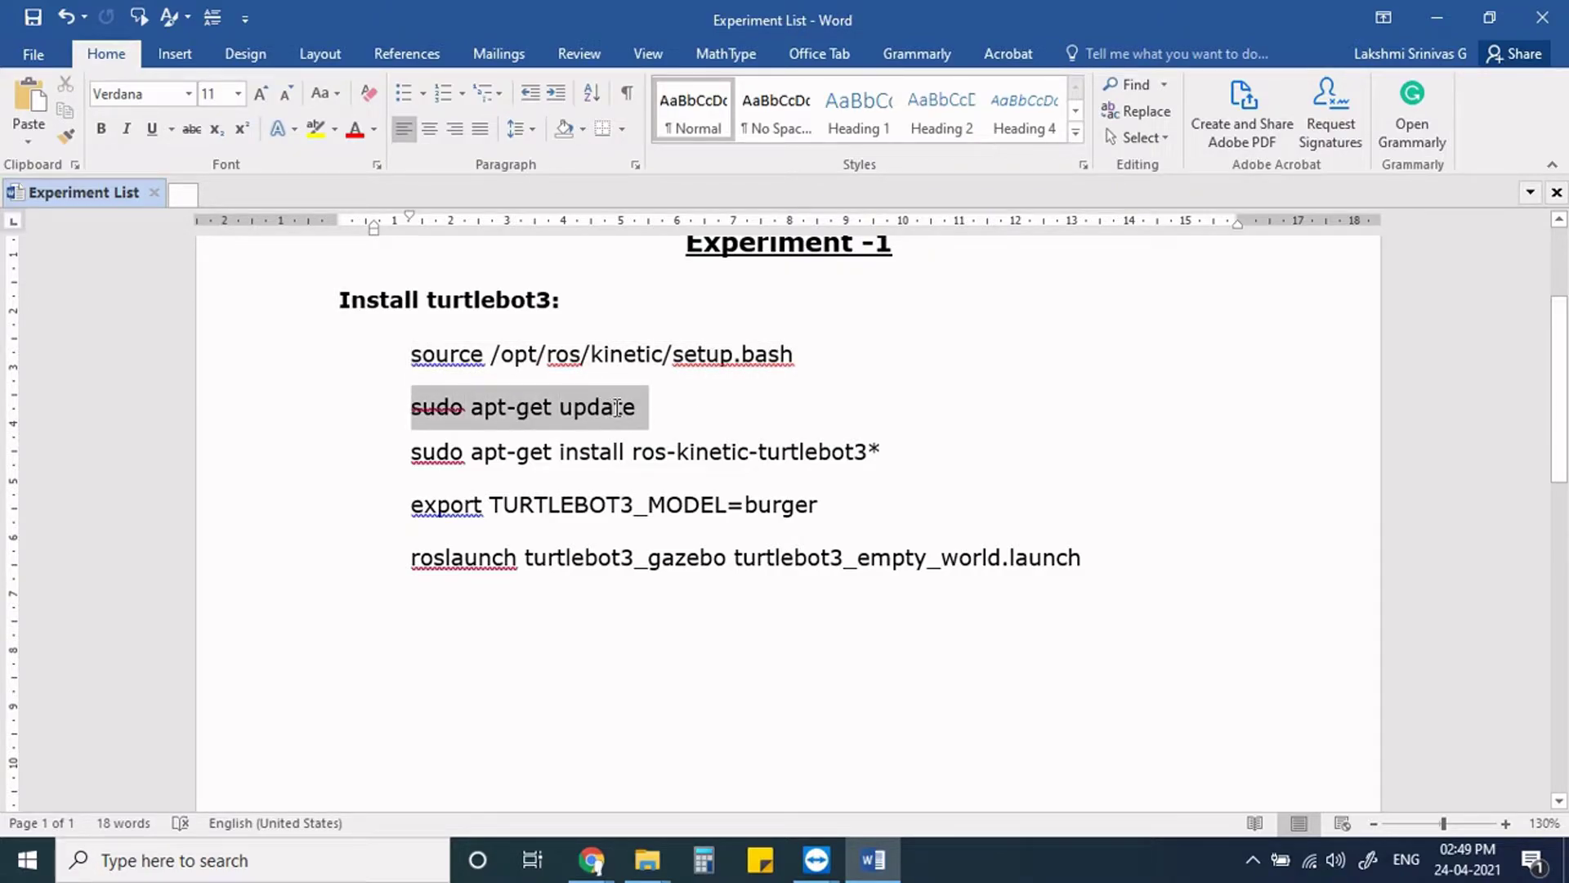
left_click(429, 454)
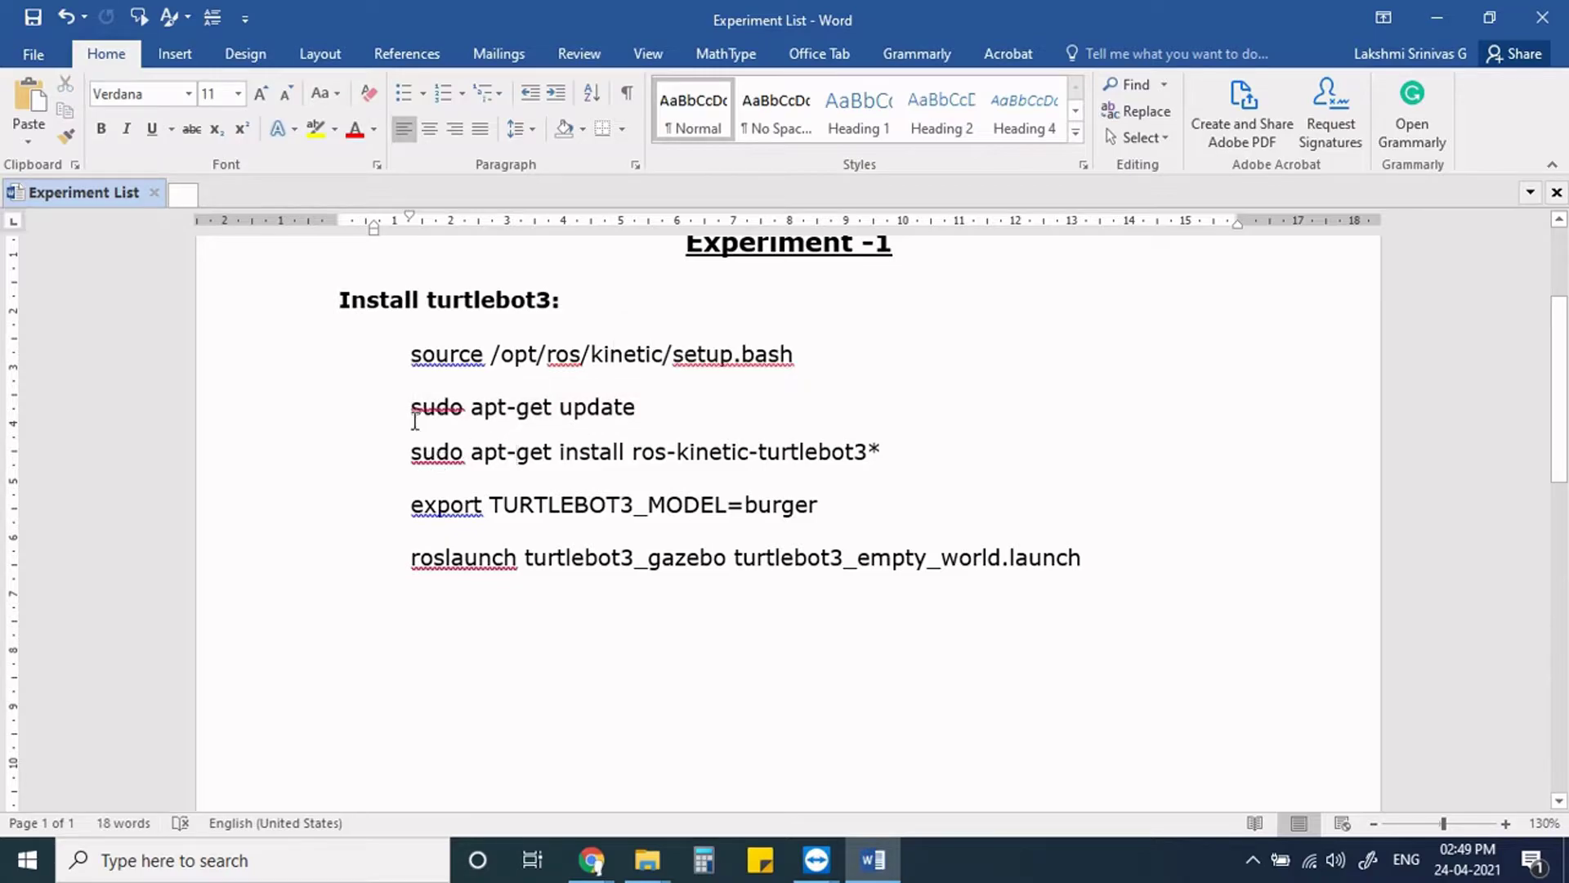
left_click_drag(414, 420, 640, 411)
left_click_drag(411, 455, 834, 441)
left_click(471, 411)
left_click_drag(409, 404, 895, 452)
left_click(590, 452)
left_click_drag(411, 507, 718, 502)
left_click(741, 504)
Copy export TURTLEBOT3_MODEL=burger from the document and run it in the remote terminal.
left_click_drag(830, 504, 454, 506)
key("ctrl+c")
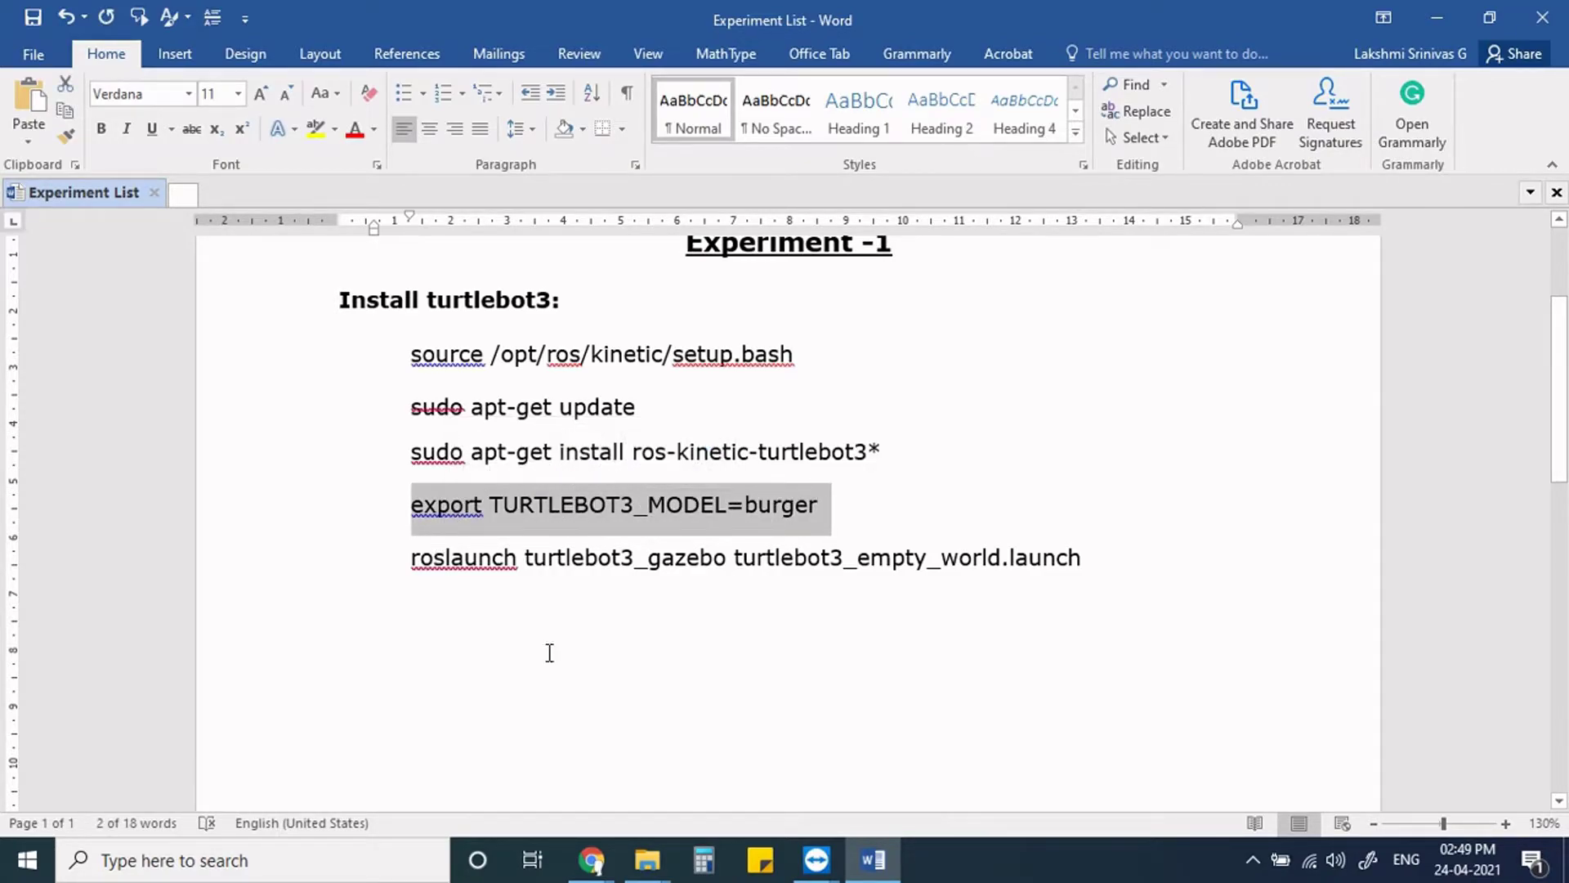
left_click(817, 859)
left_click(860, 783)
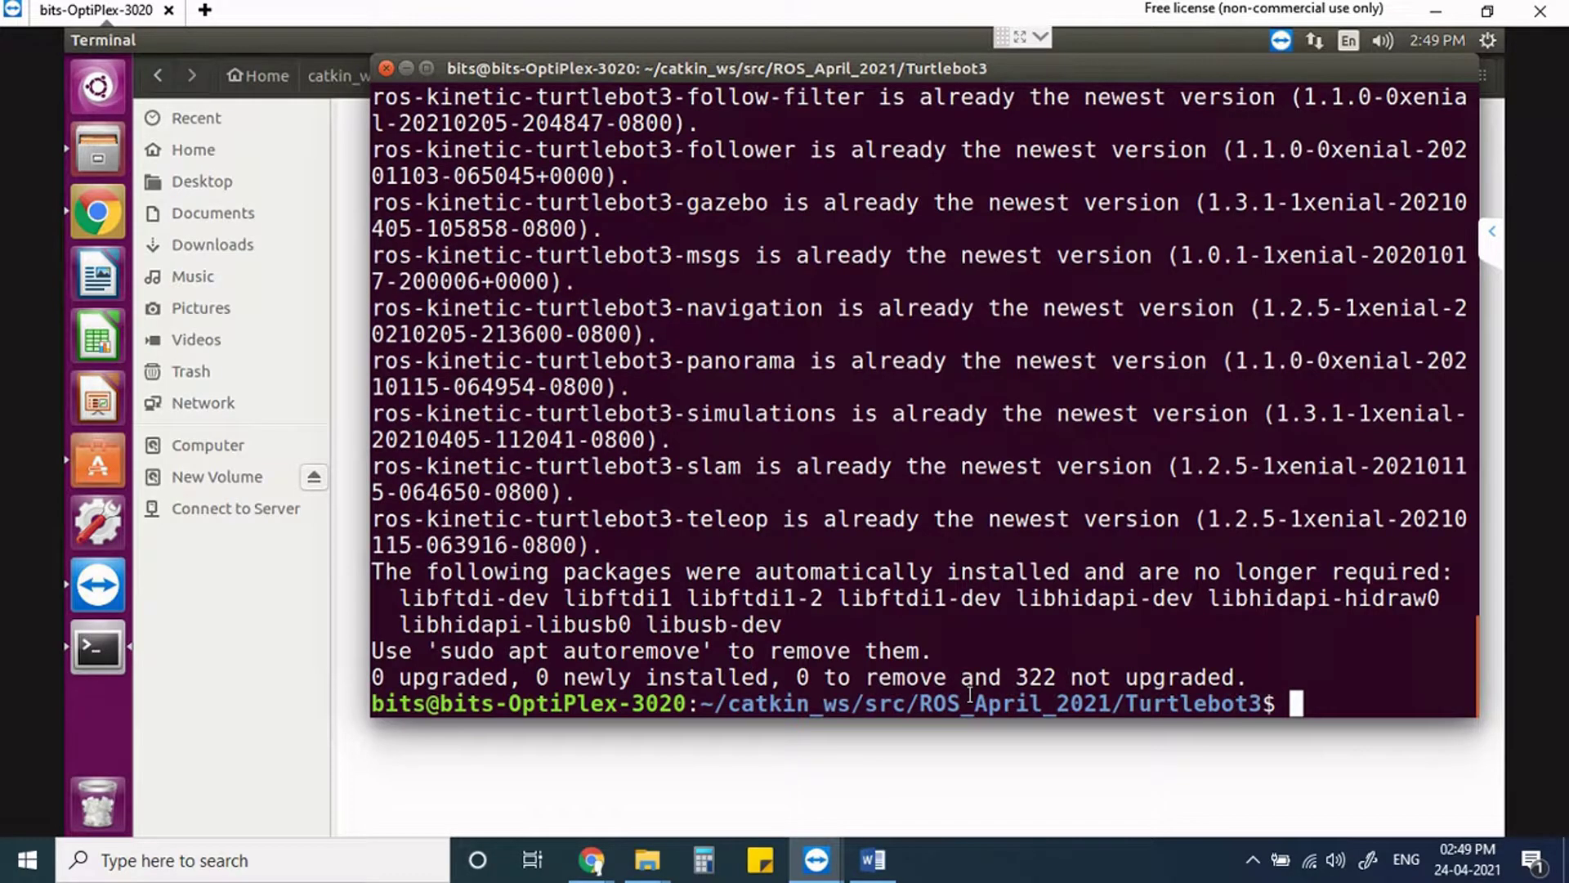
key("ctrl+shift+v")
key("Return")
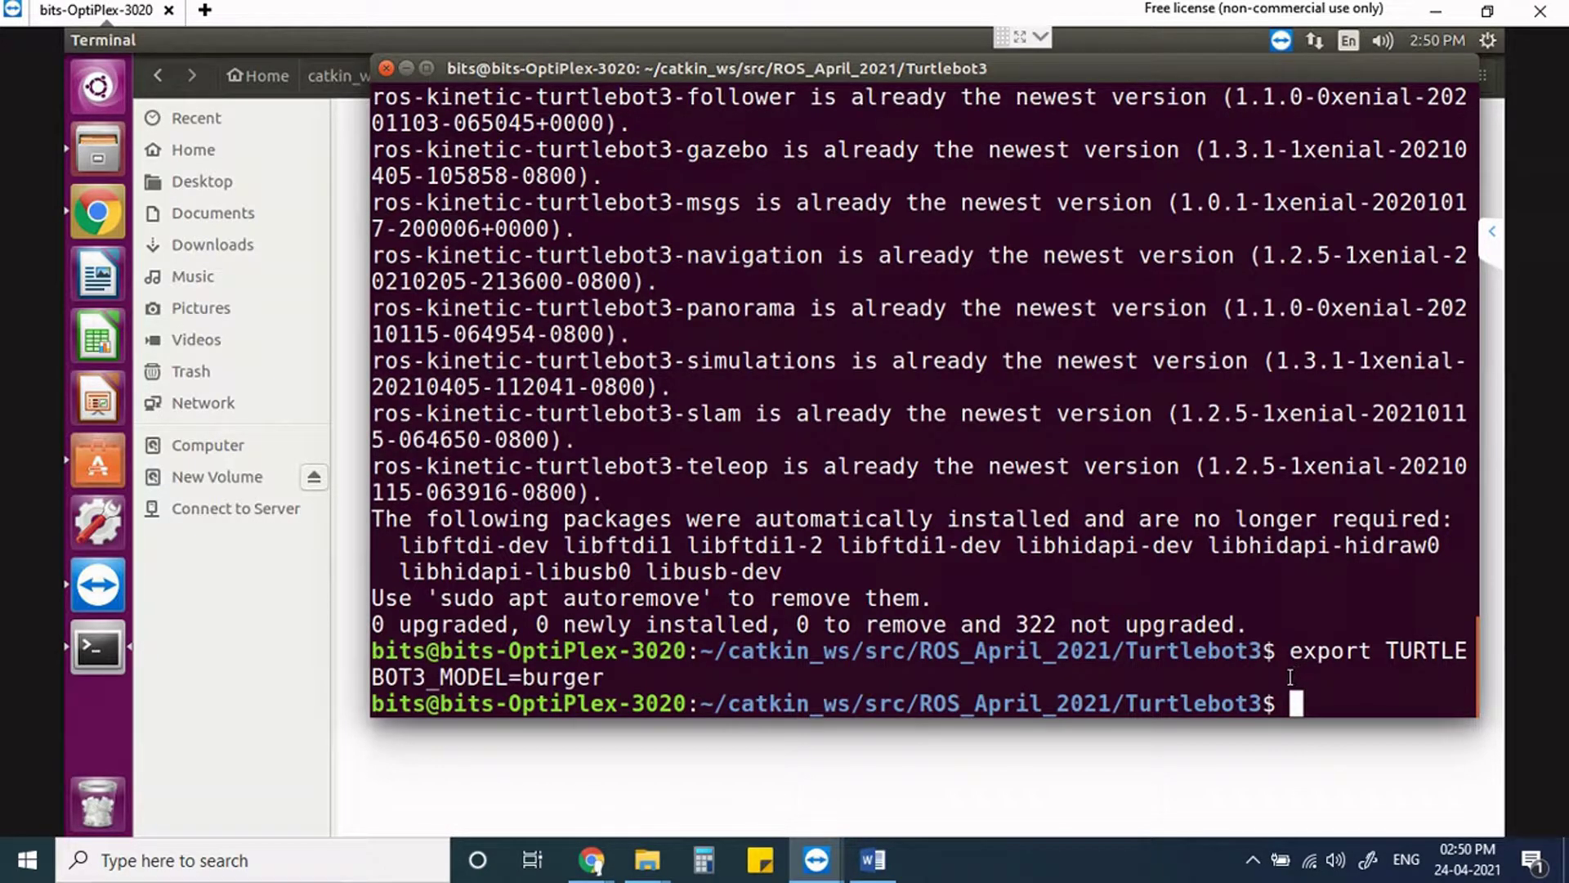
left_click_drag(1291, 655, 1414, 721)
left_click(1318, 710)
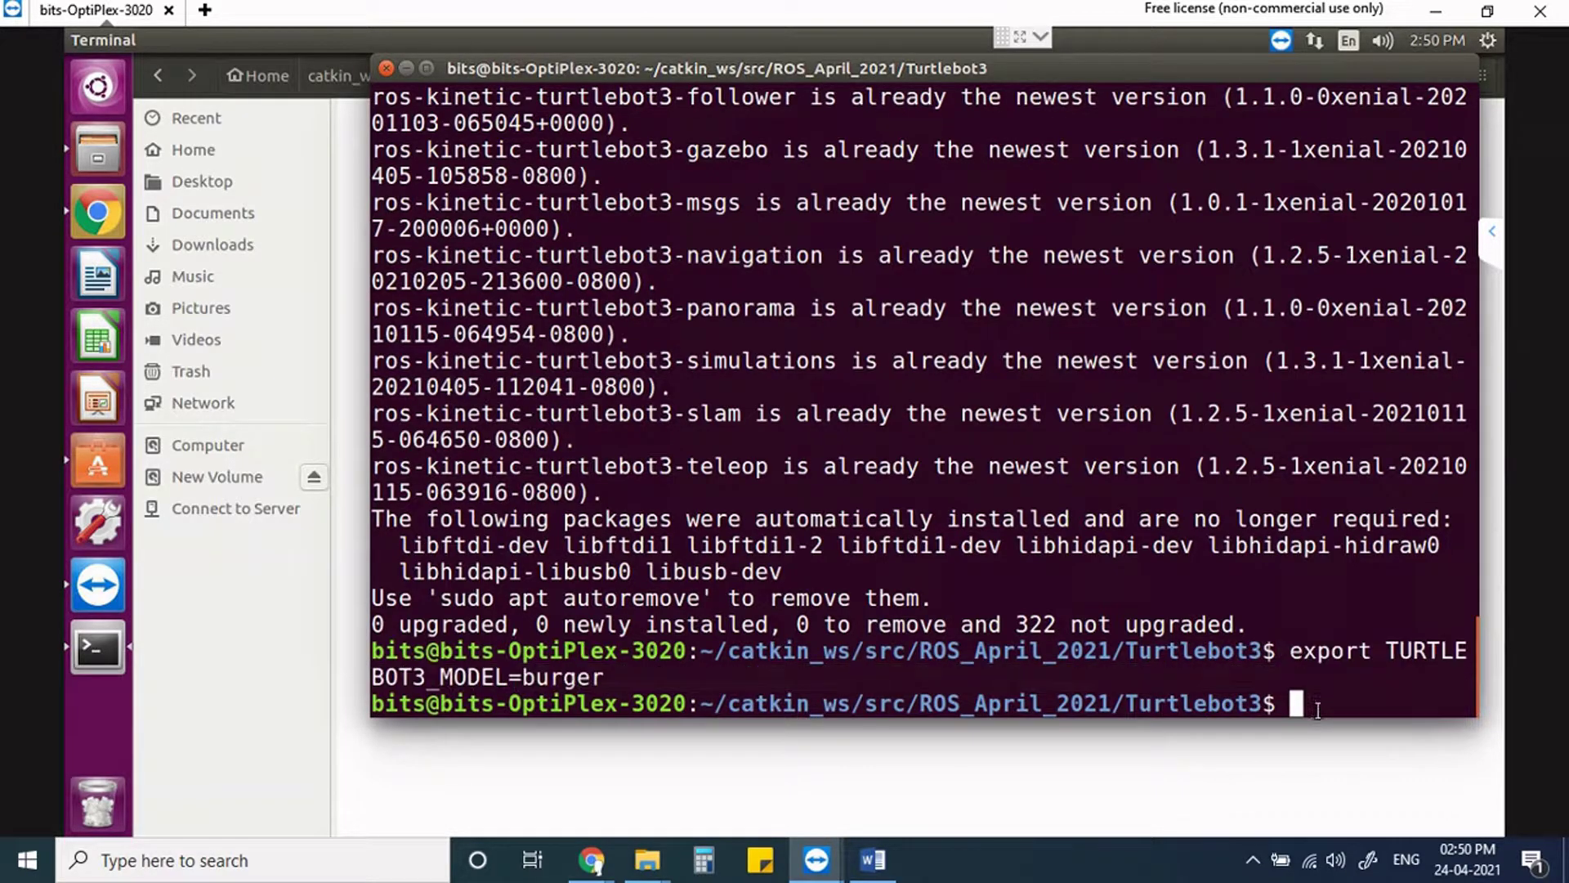
Copy roslaunch turtlebot3_gazebo turtlebot3_empty_world.launch from the Word document and run it in the remote terminal.
left_click(873, 859)
left_click(583, 564)
left_click_drag(416, 561, 1096, 572)
key("ctrl+c")
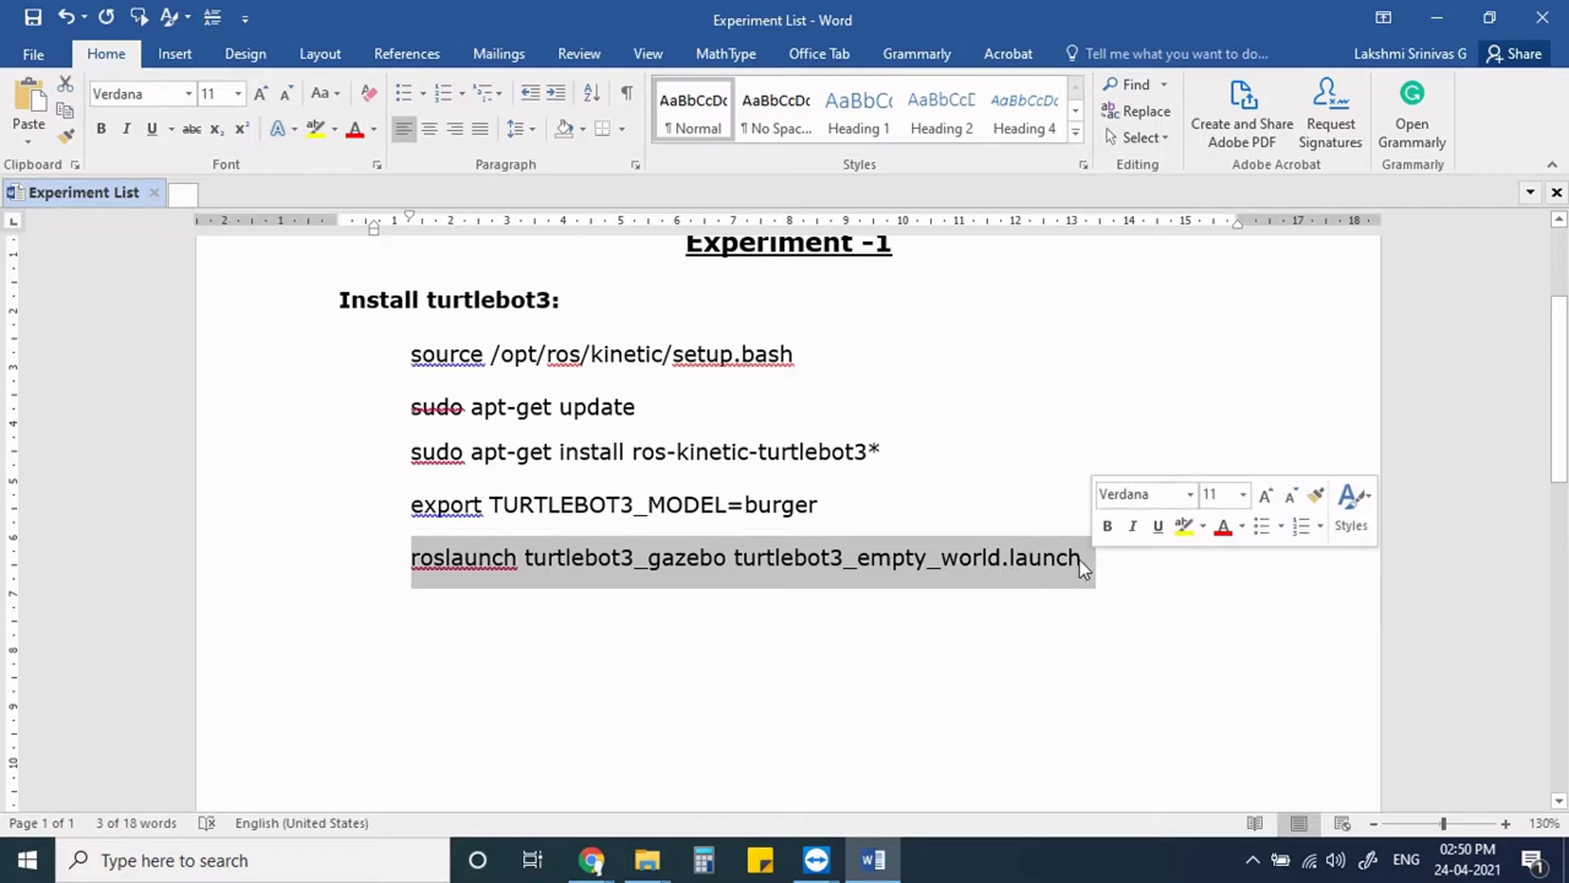
left_click(817, 858)
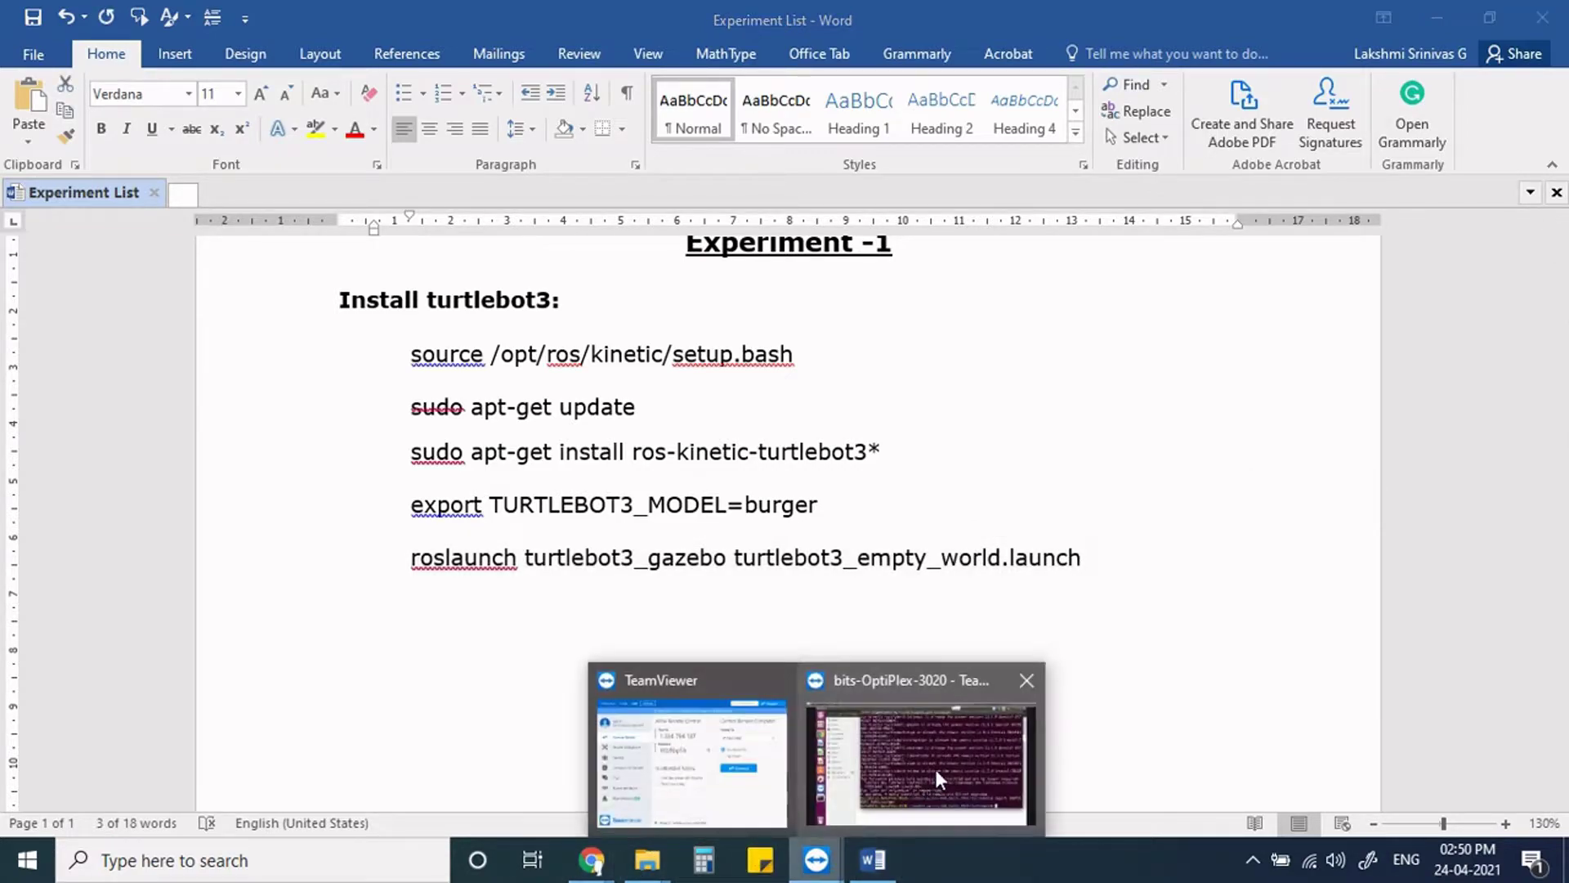
left_click(936, 773)
key("ctrl+shift+v")
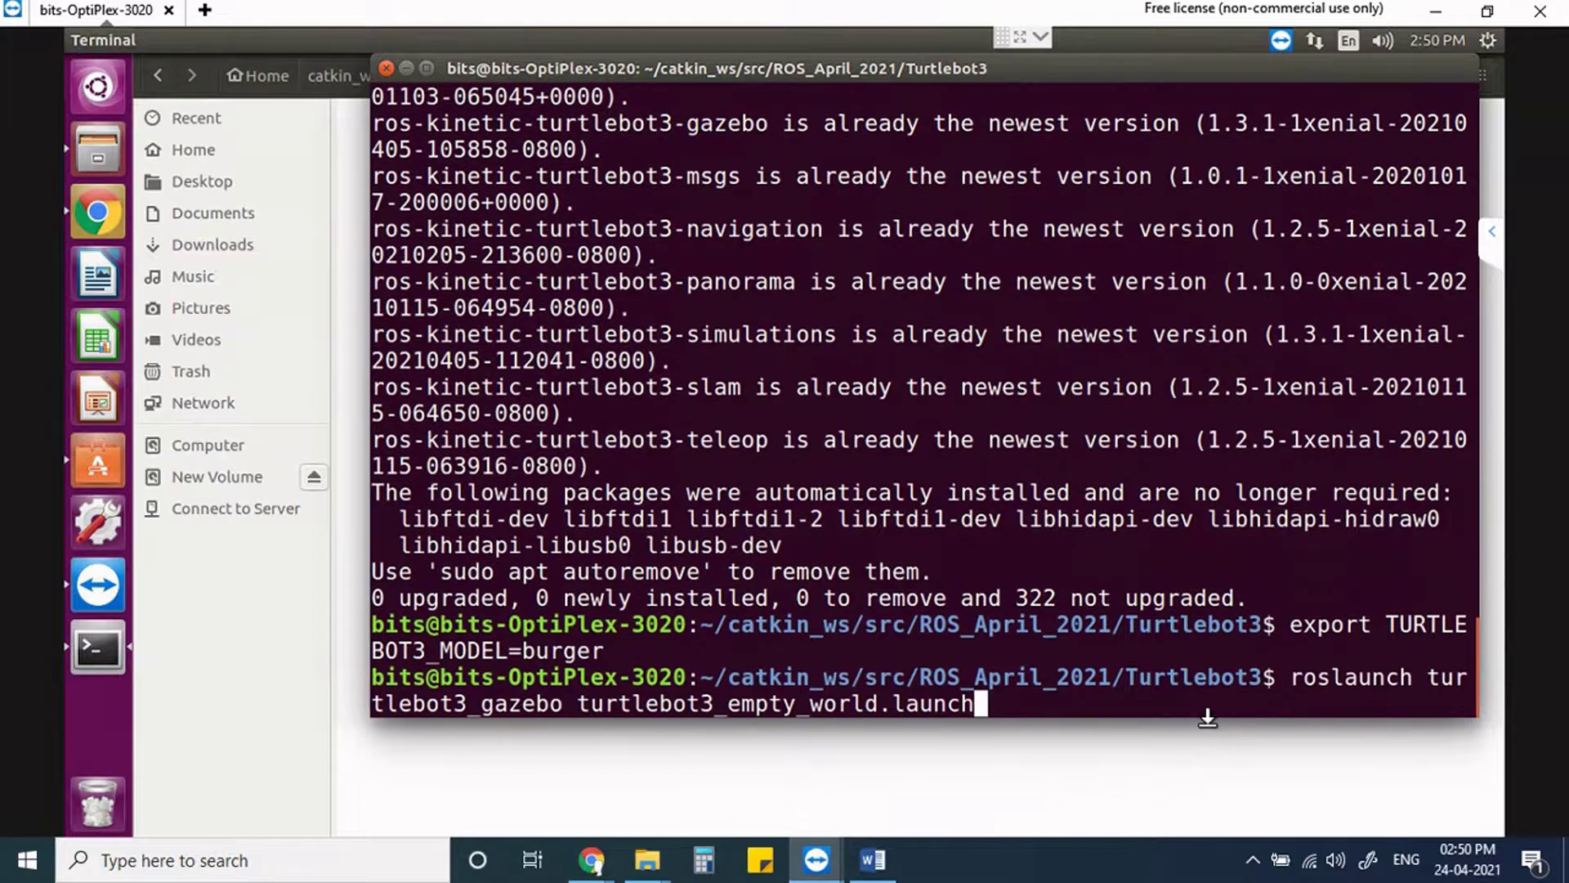
key("Return")
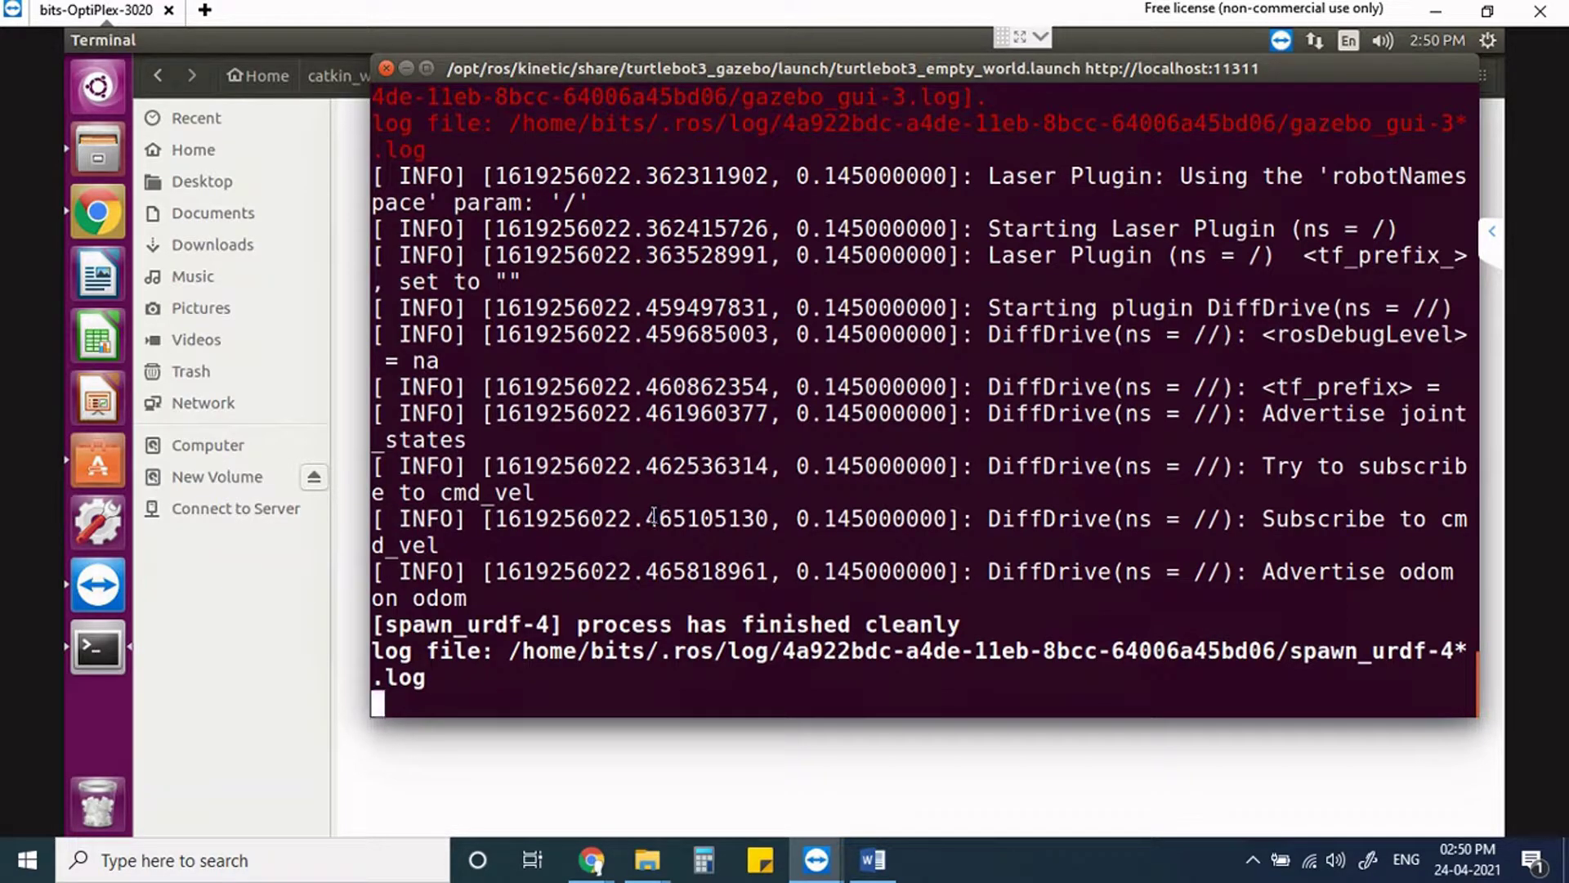
Check the launch output, stop the running launch and rerun the same roslaunch command.
scroll(753, 417, "up", 3)
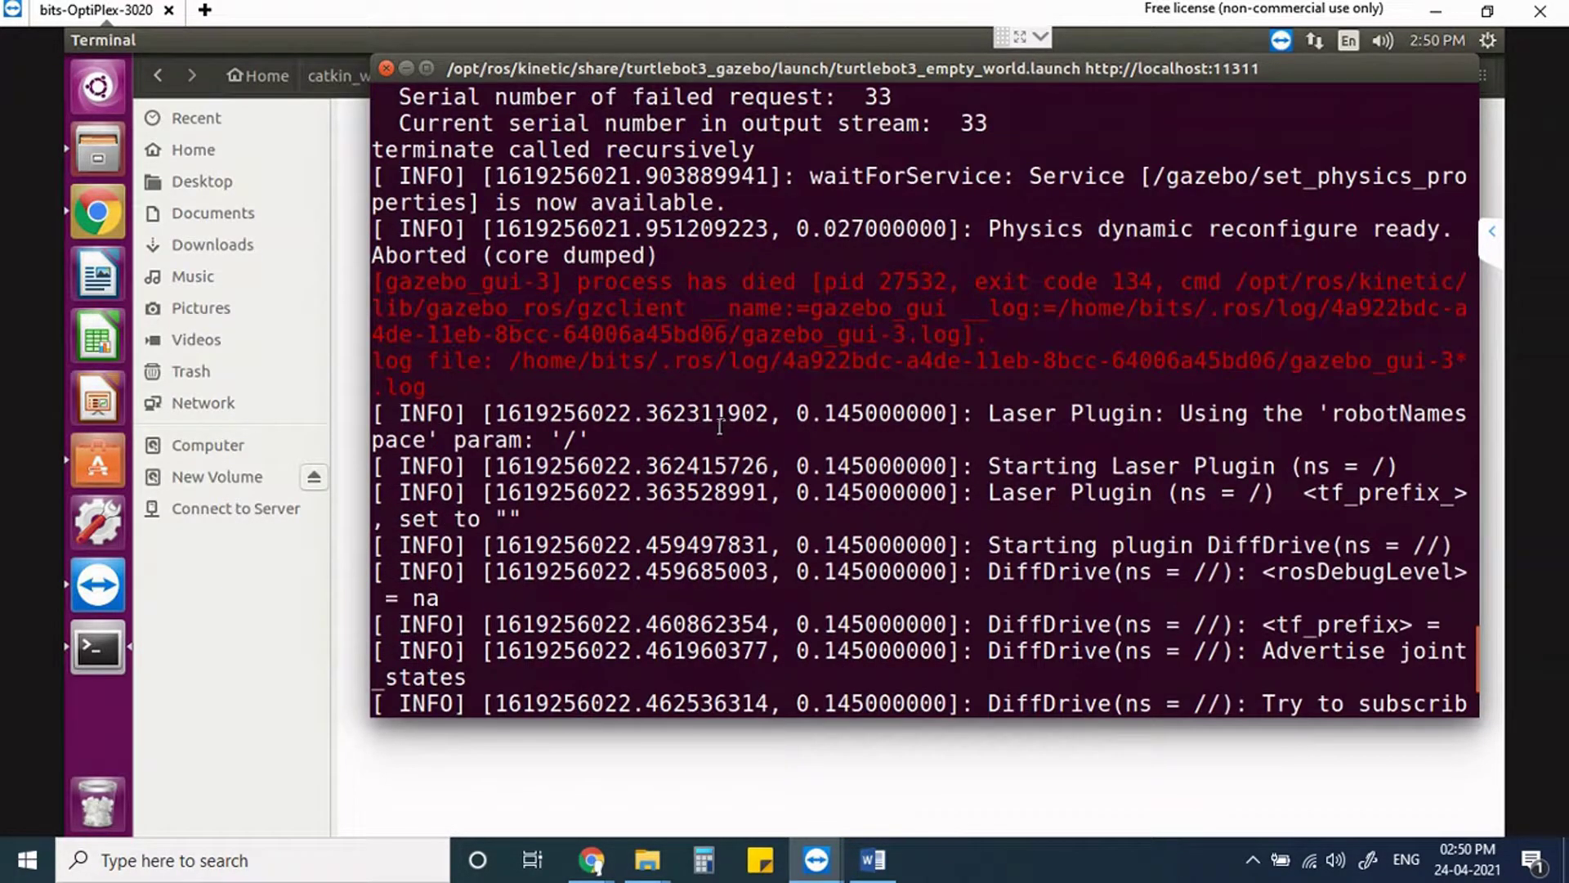
scroll(720, 426, "down", 3)
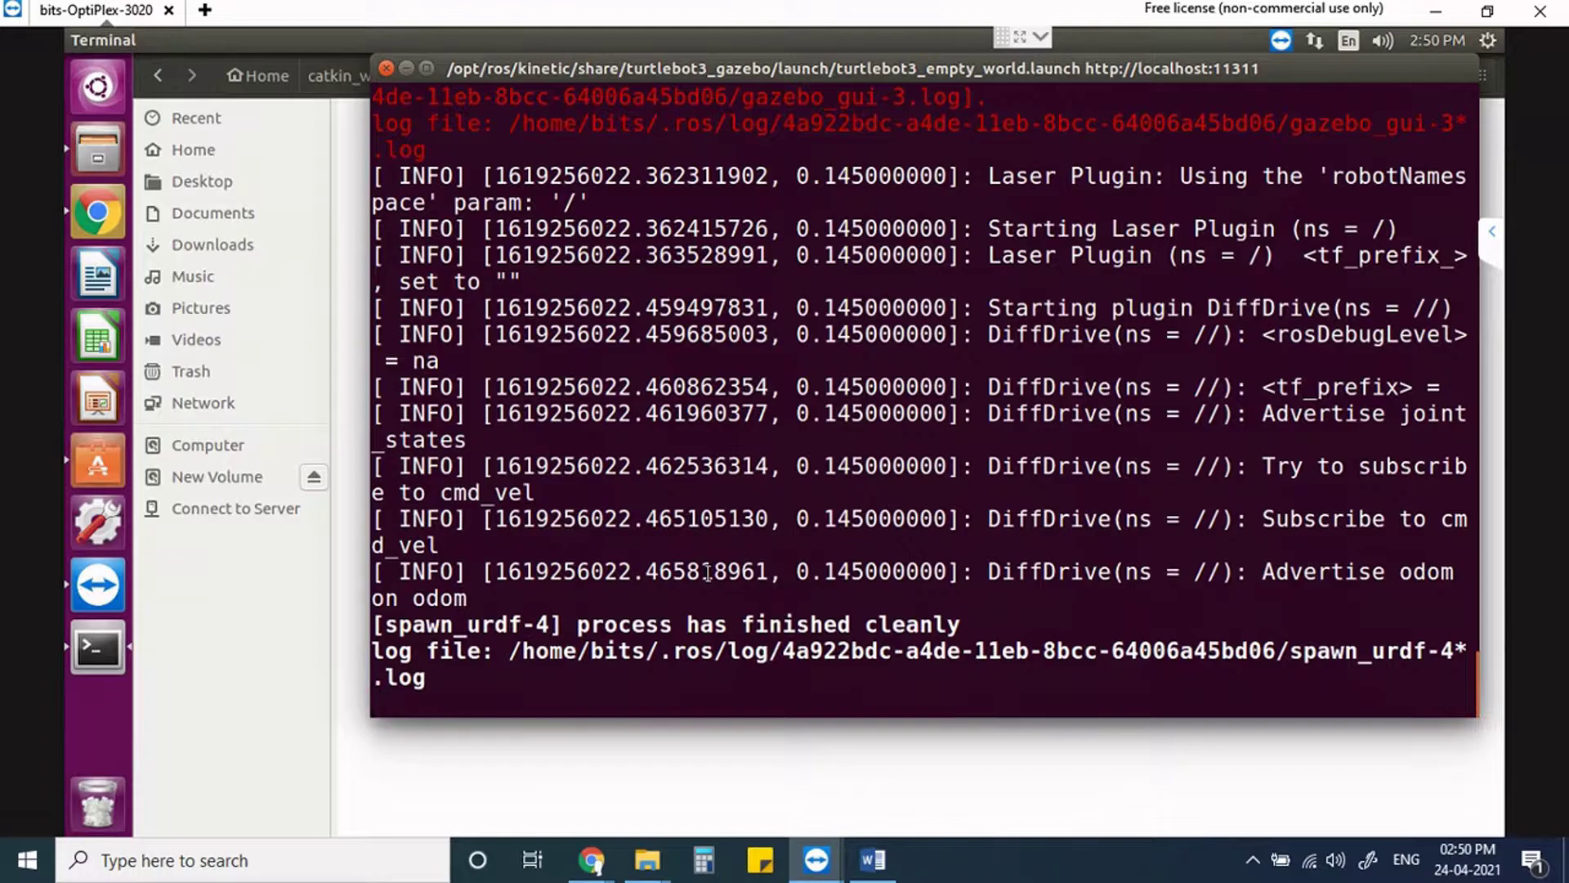
key("ctrl+c")
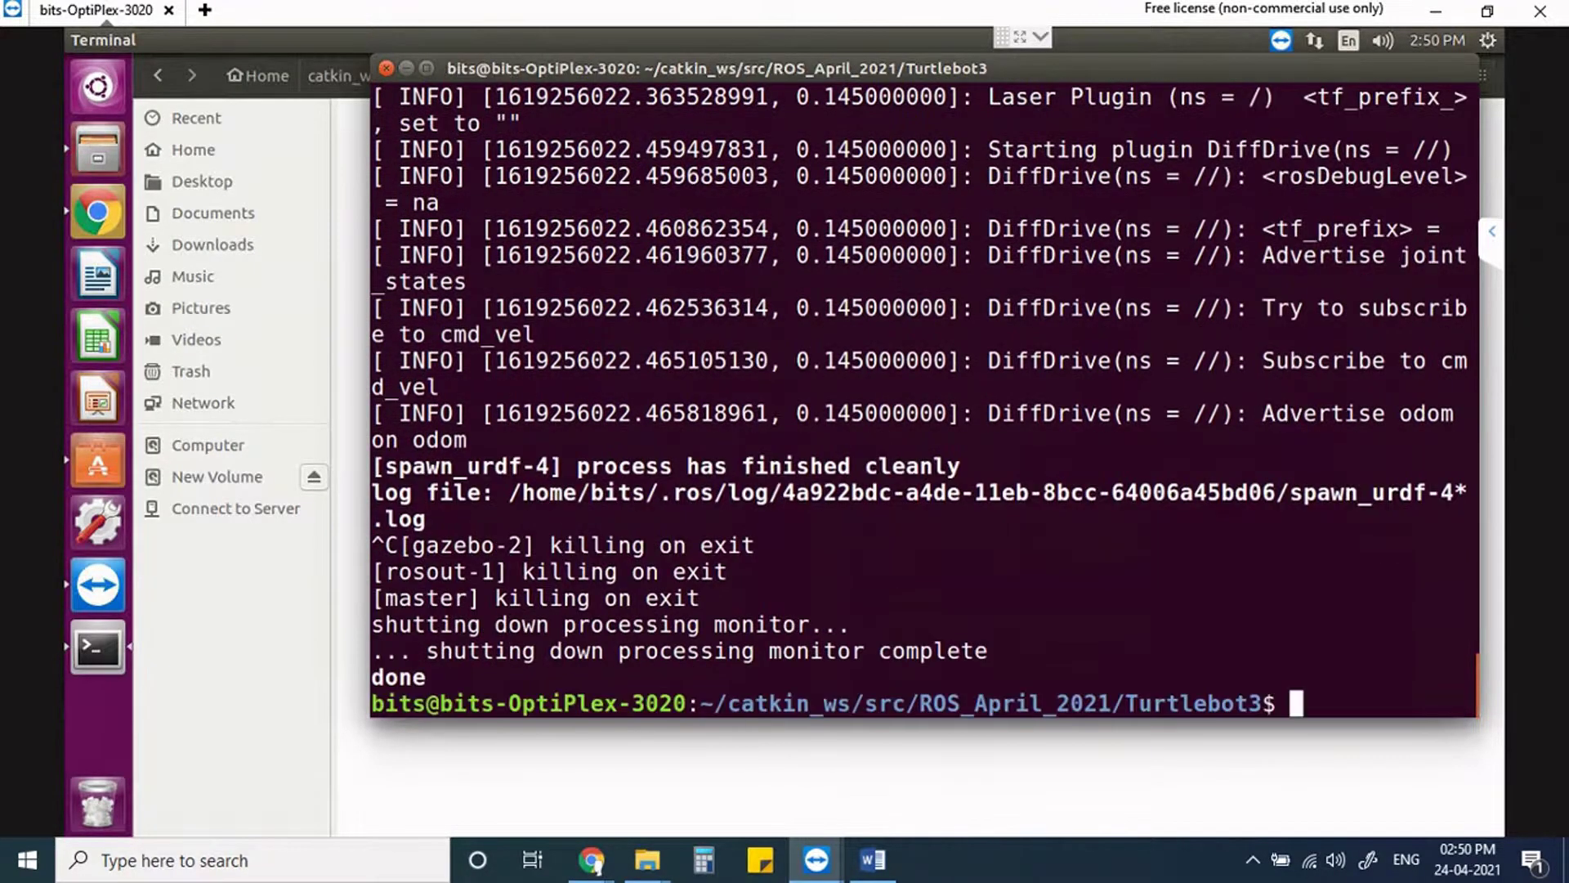
key("Up")
key("Return")
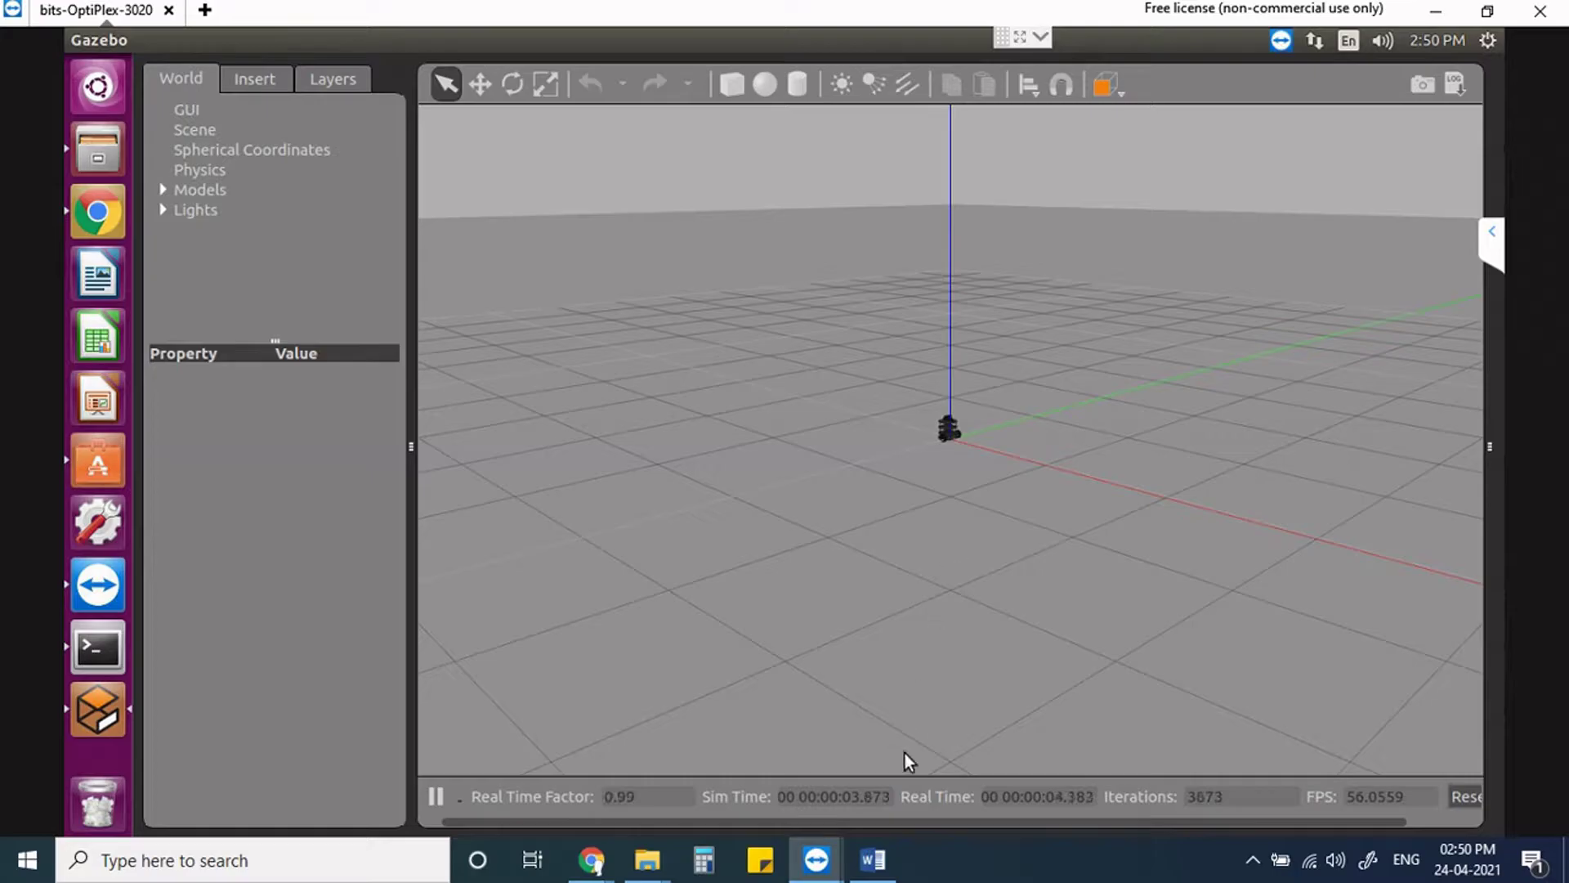
Switch to the Word document and examine the package and launch file parts of the roslaunch command.
left_click(873, 859)
left_click(650, 658)
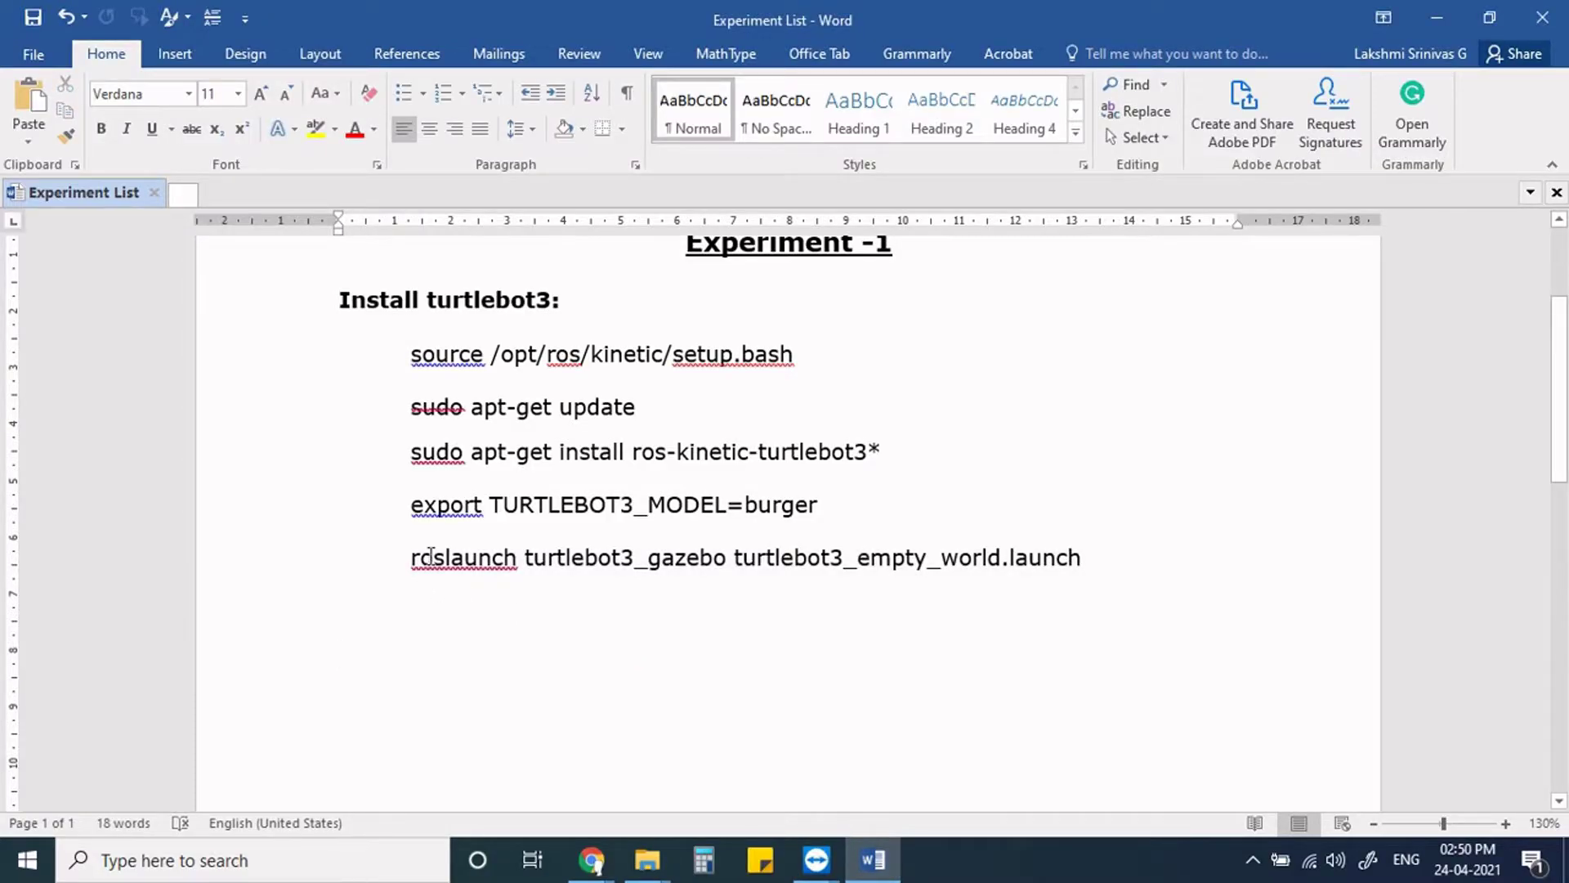
left_click_drag(411, 561, 844, 556)
left_click(740, 604)
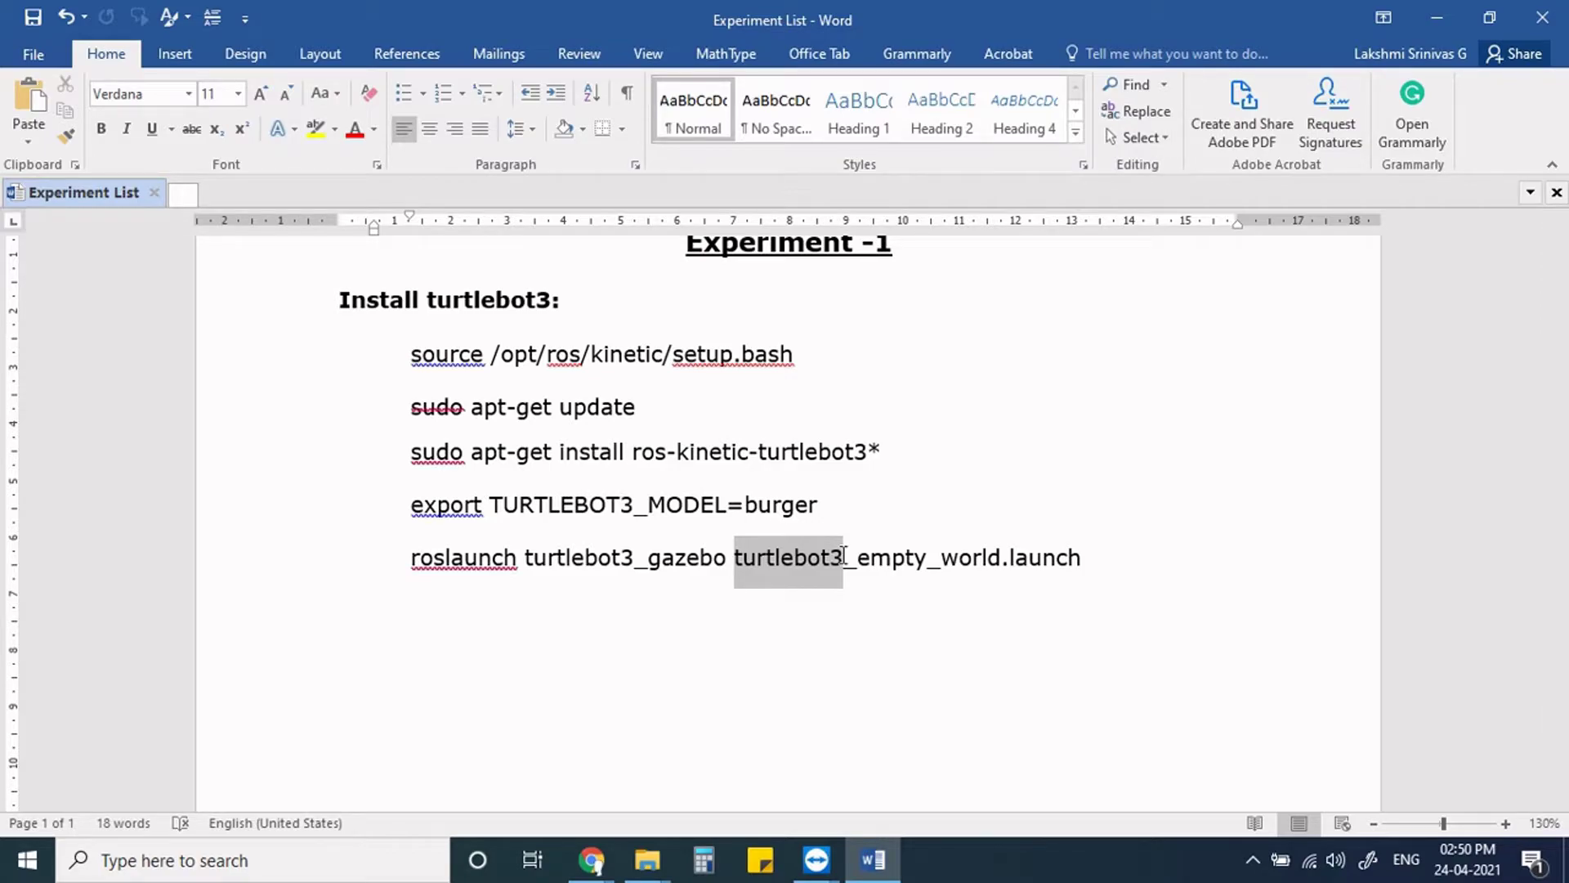
left_click_drag(844, 556, 847, 564)
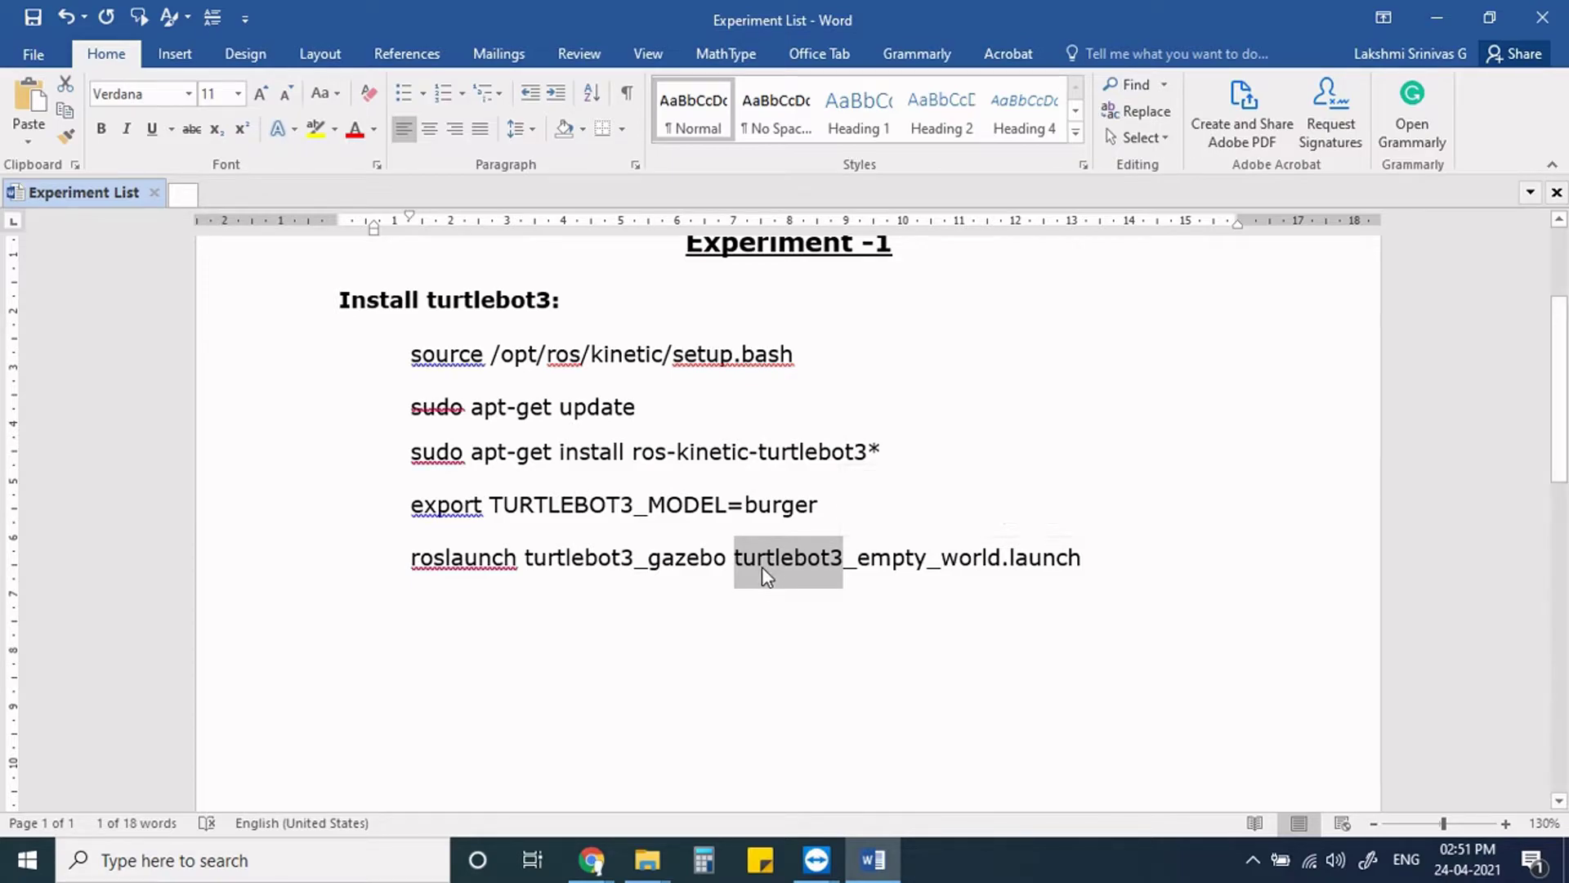
left_click(767, 563)
left_click_drag(857, 560, 1092, 562)
left_click(970, 578)
left_click(971, 566, "shift")
key("Down")
left_click_drag(857, 563, 1001, 564)
left_click(972, 623)
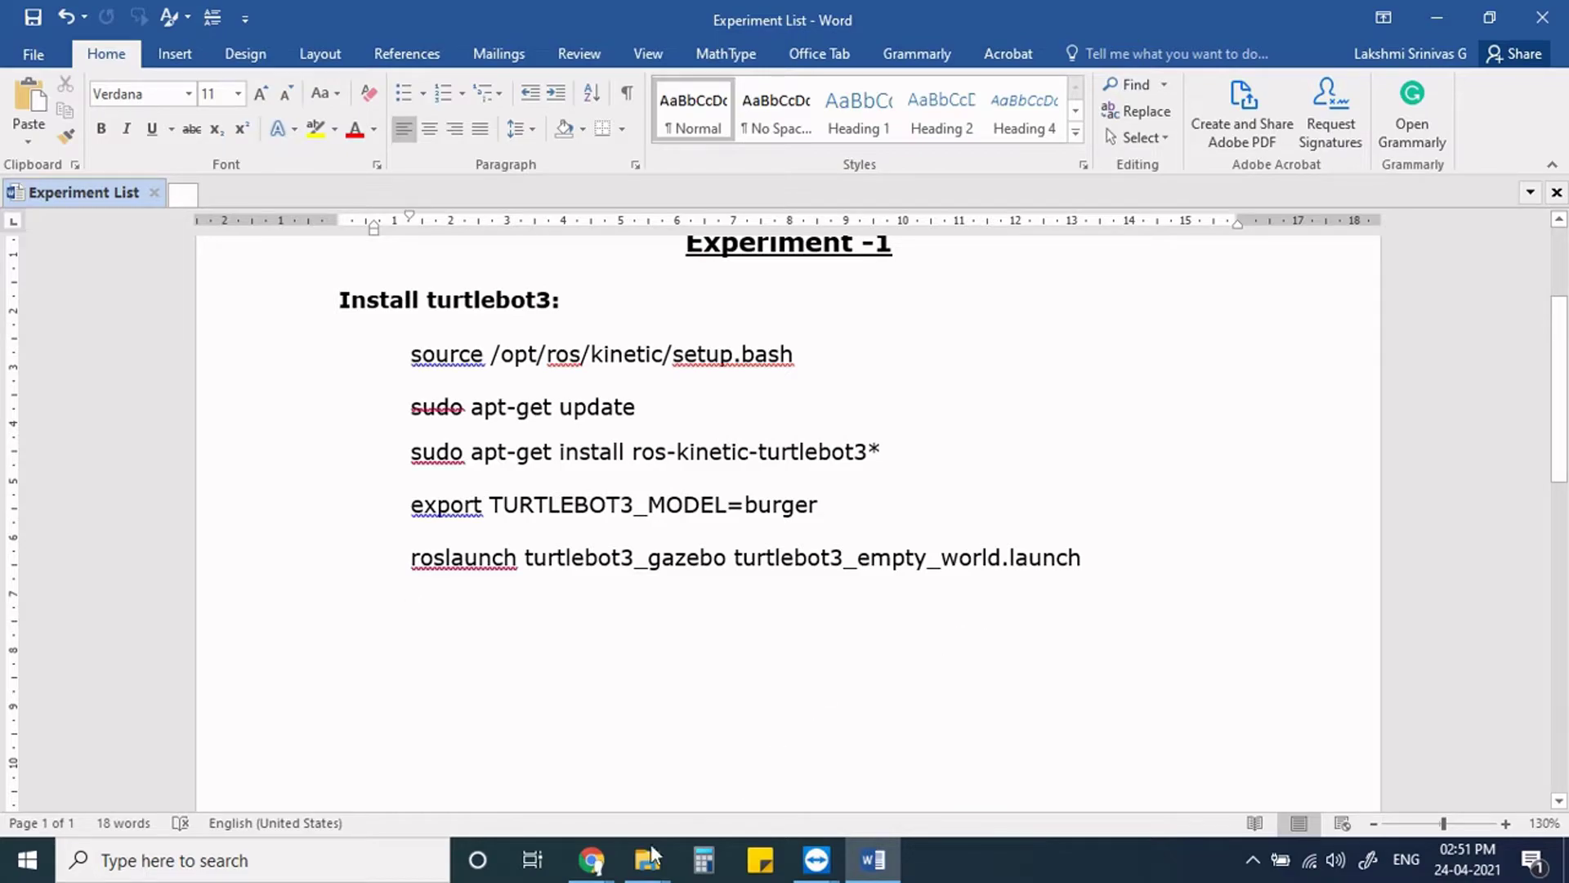
Return to the remote Gazebo window and inspect the TurtleBot3 model's plates, wheels and sensor up close.
mouse_move(815, 858)
left_click(871, 801)
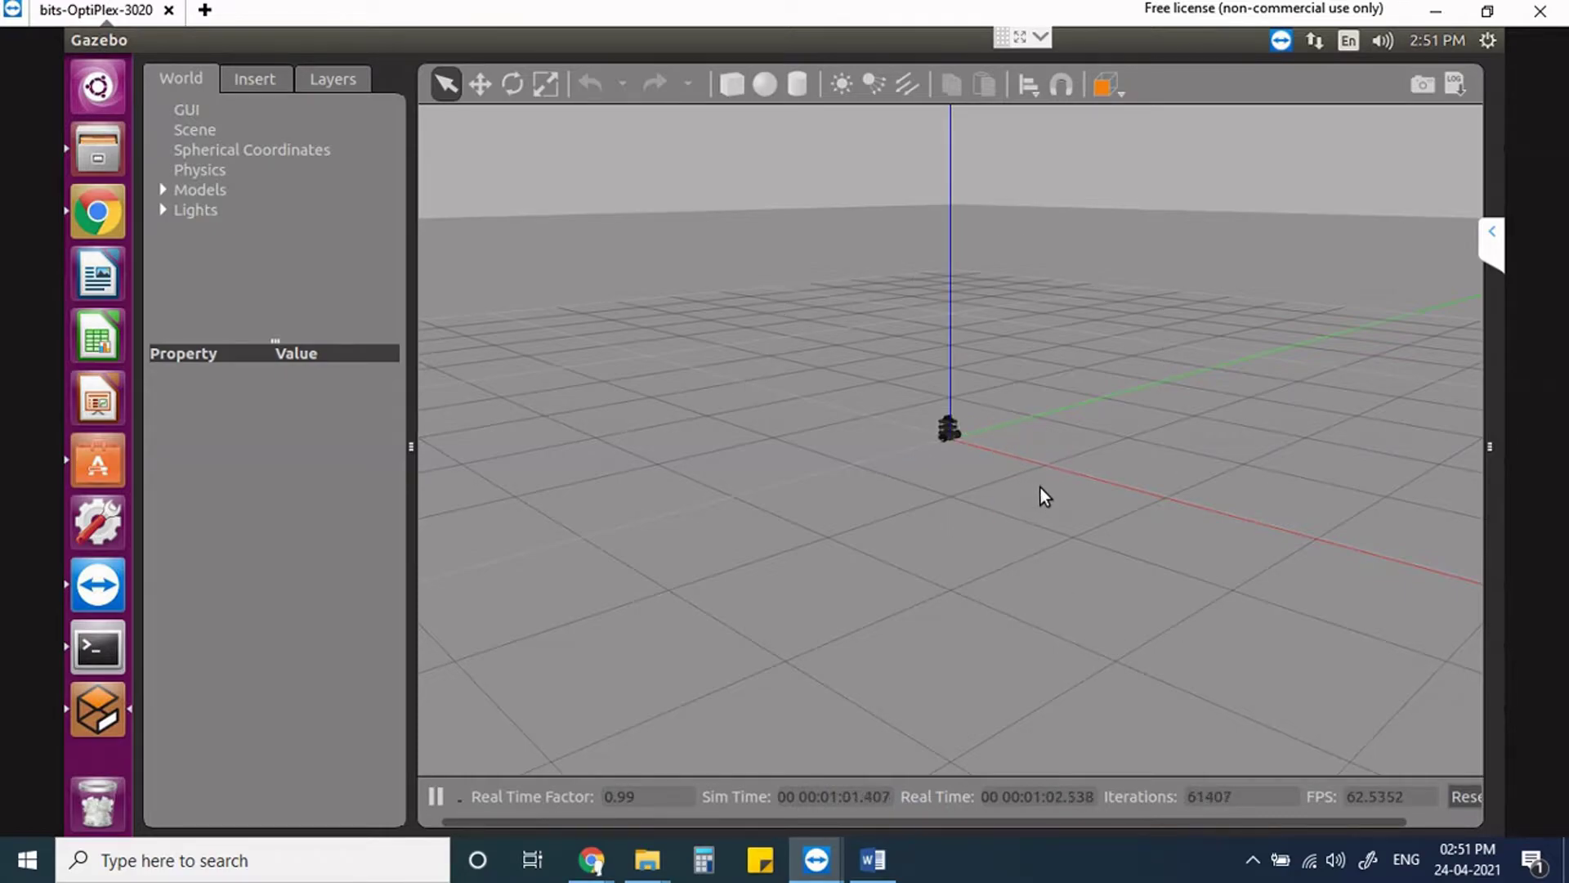
double_click(947, 429)
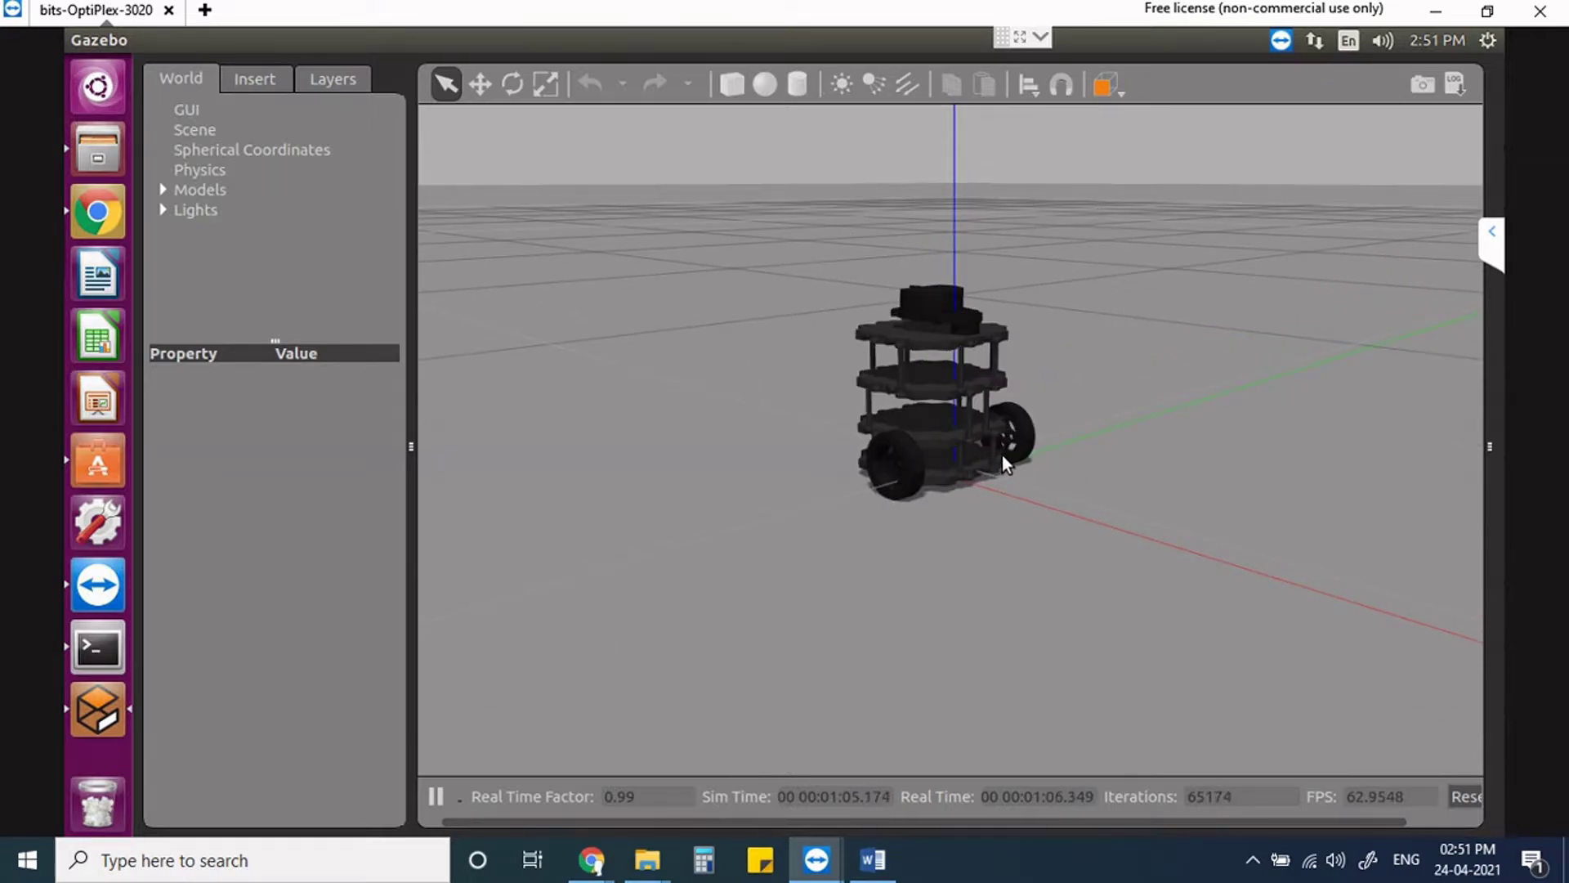
scroll(826, 508, "up", 3)
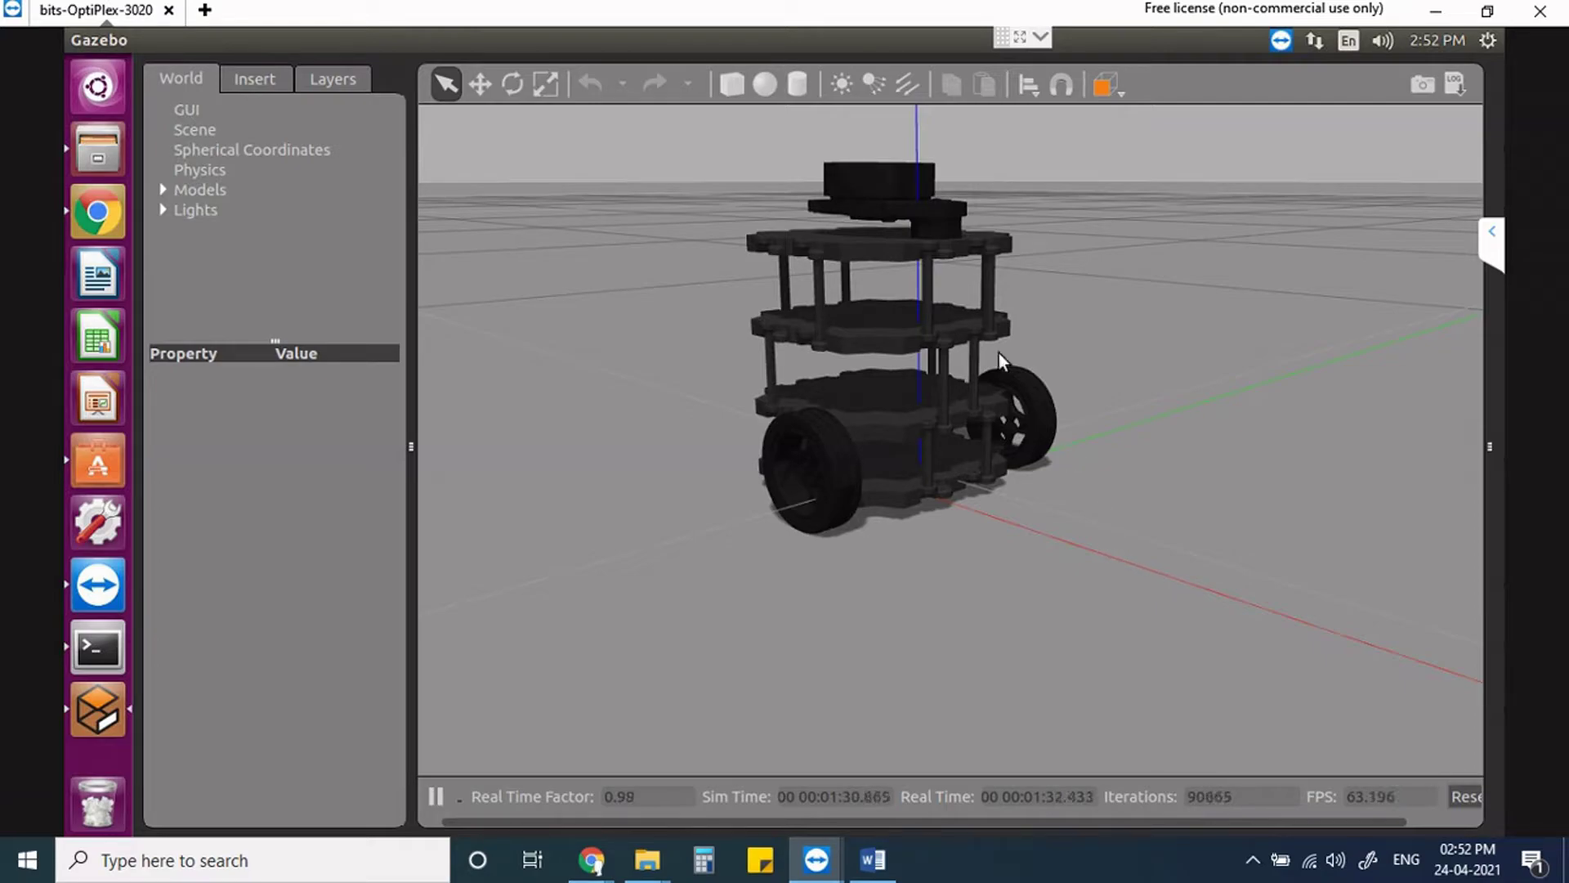
scroll(932, 464, "up", 3)
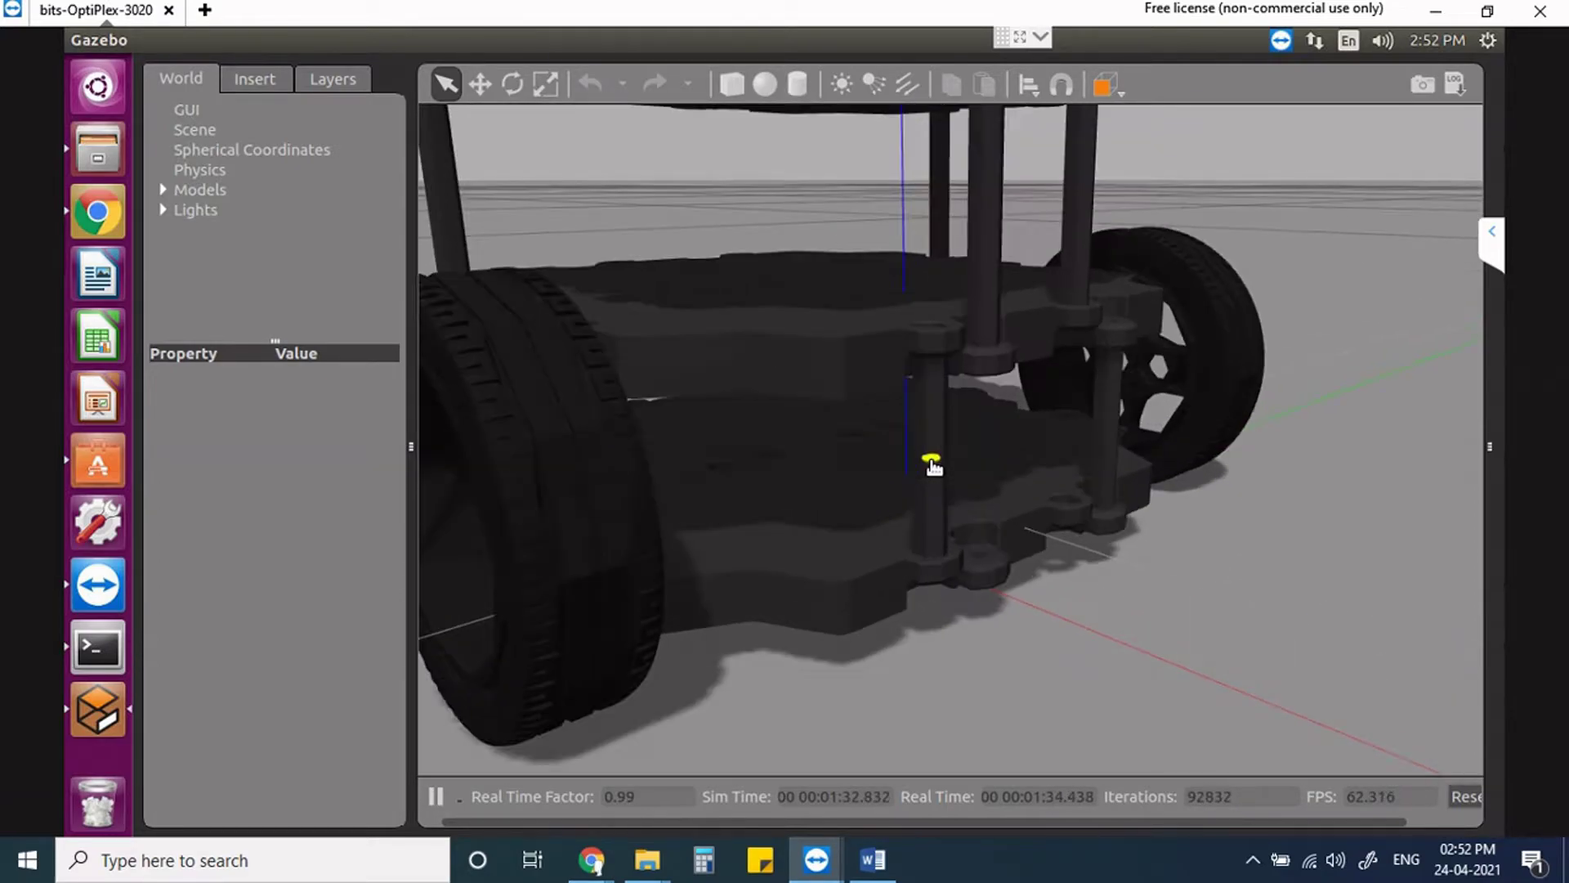
scroll(935, 466, "down", 8)
scroll(937, 446, "down", 2)
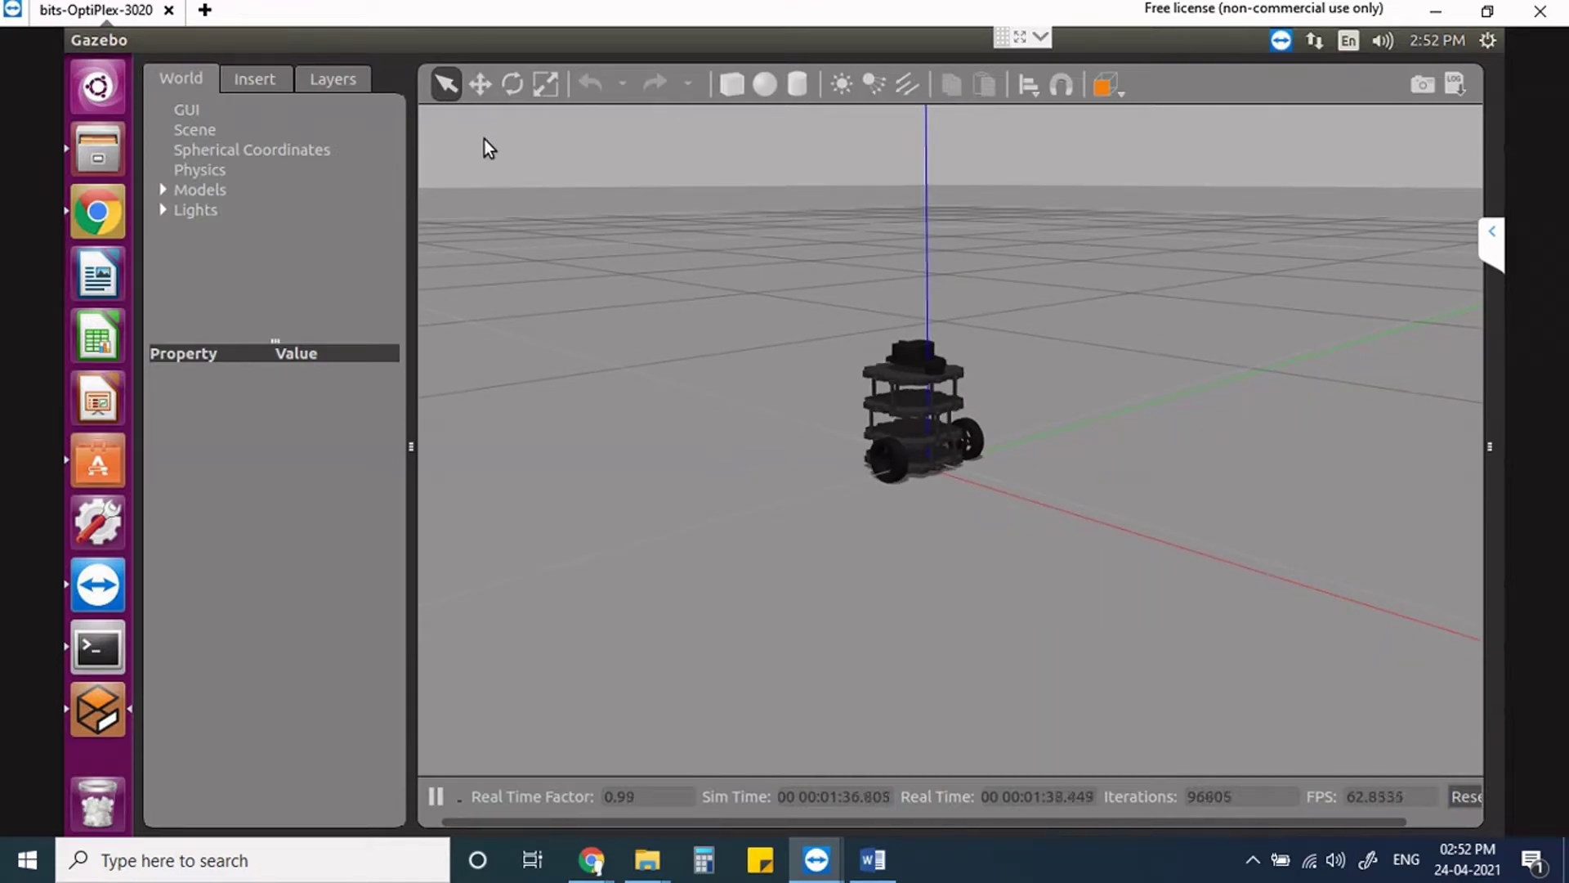
Move the turtlebot3_burger model a short distance along the red axis with the translation tool.
left_click(483, 92)
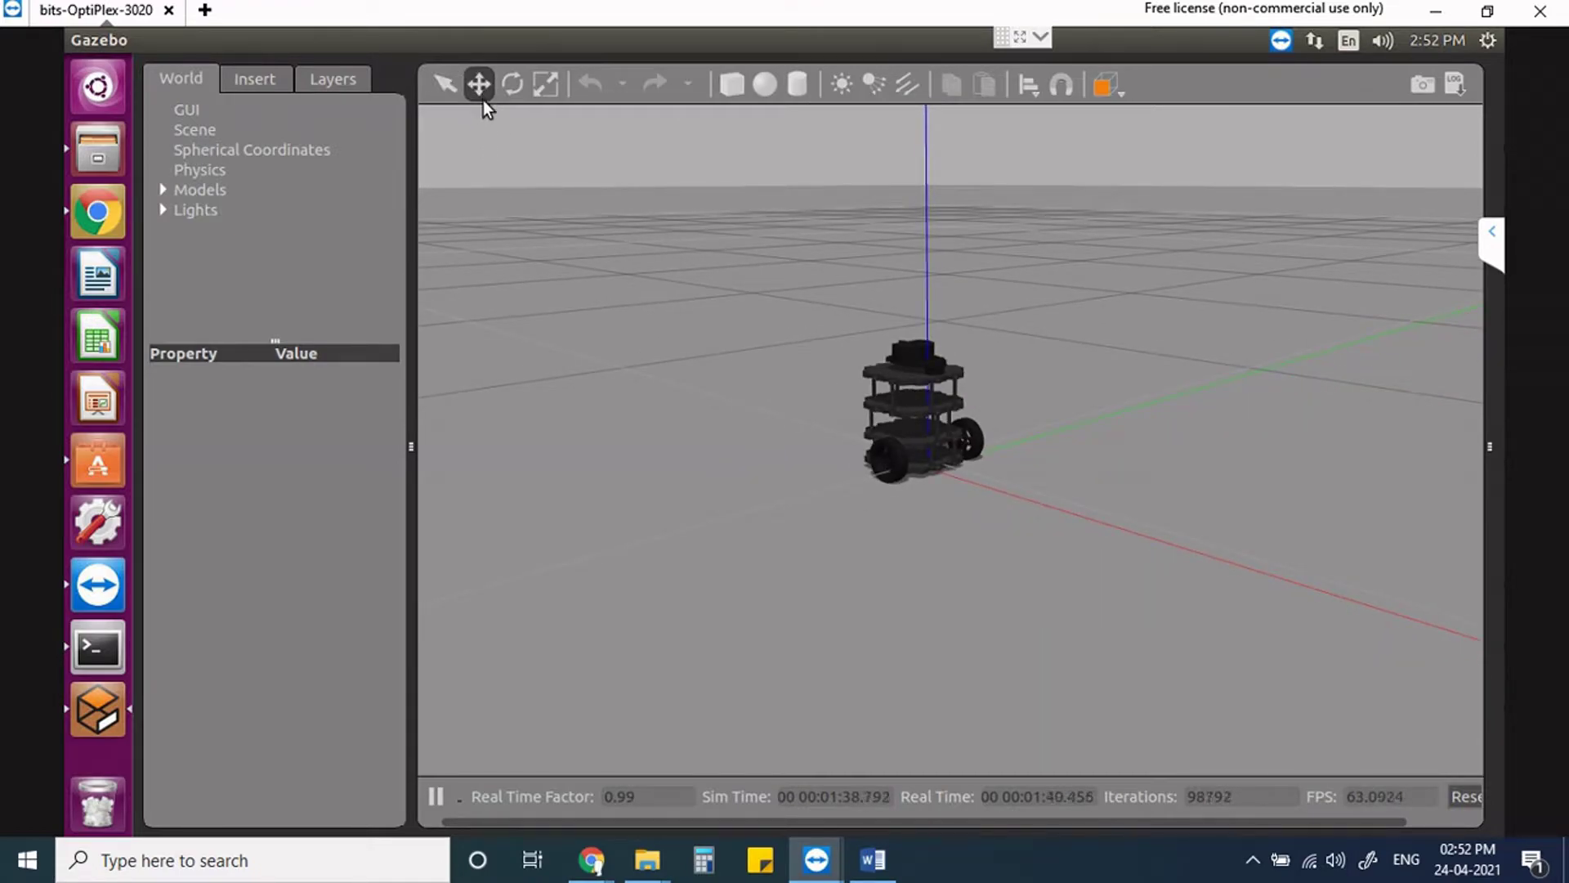
left_click(899, 427)
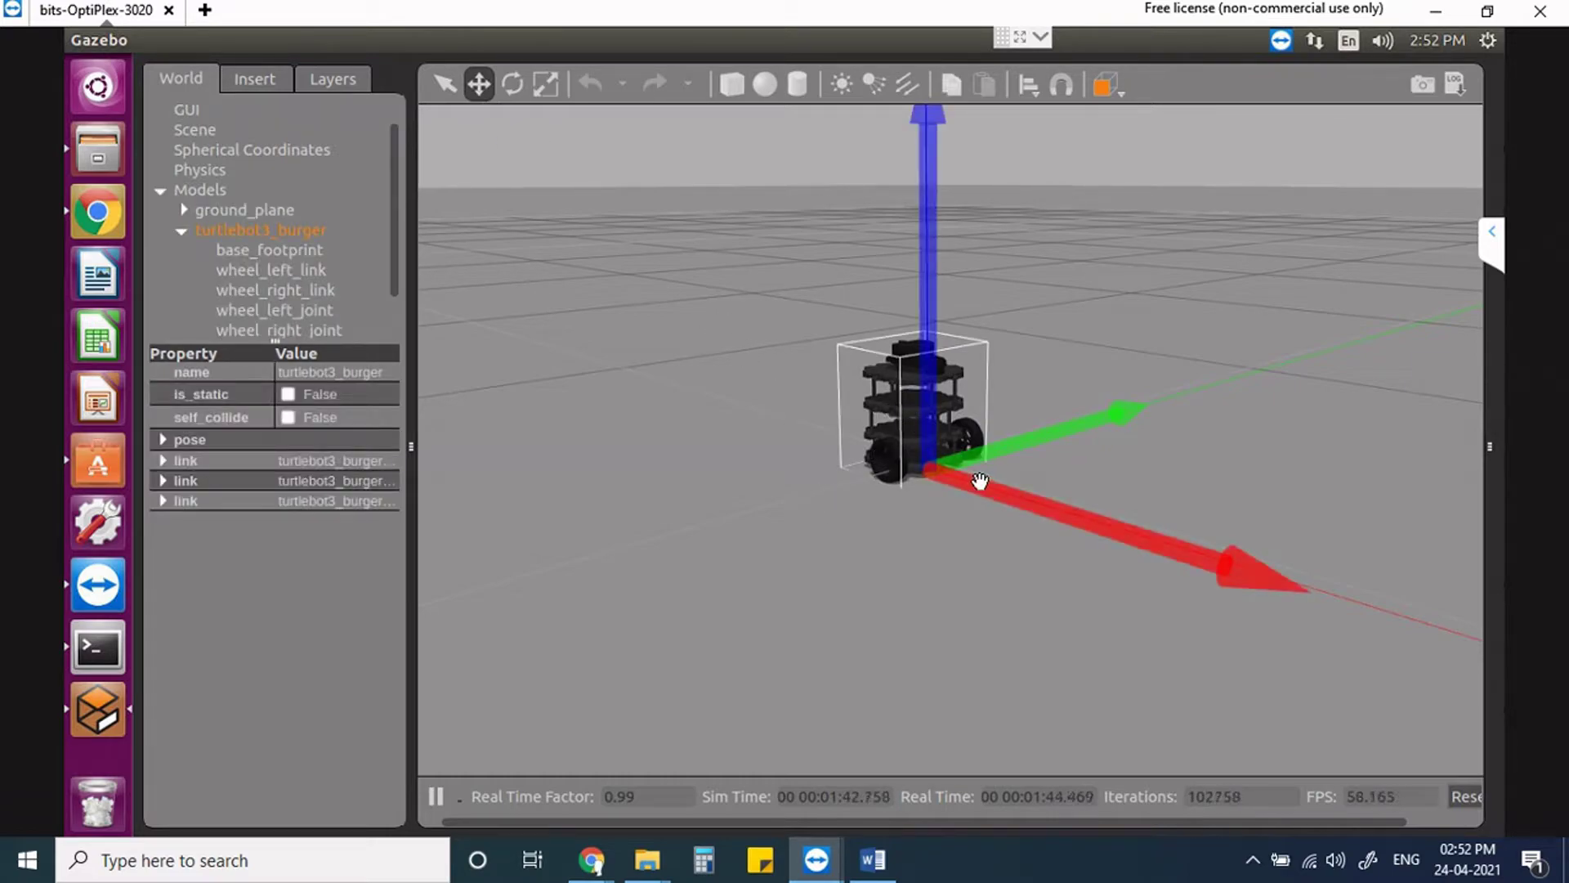
left_click_drag(988, 483, 1026, 511)
left_click(938, 327)
left_click(937, 309)
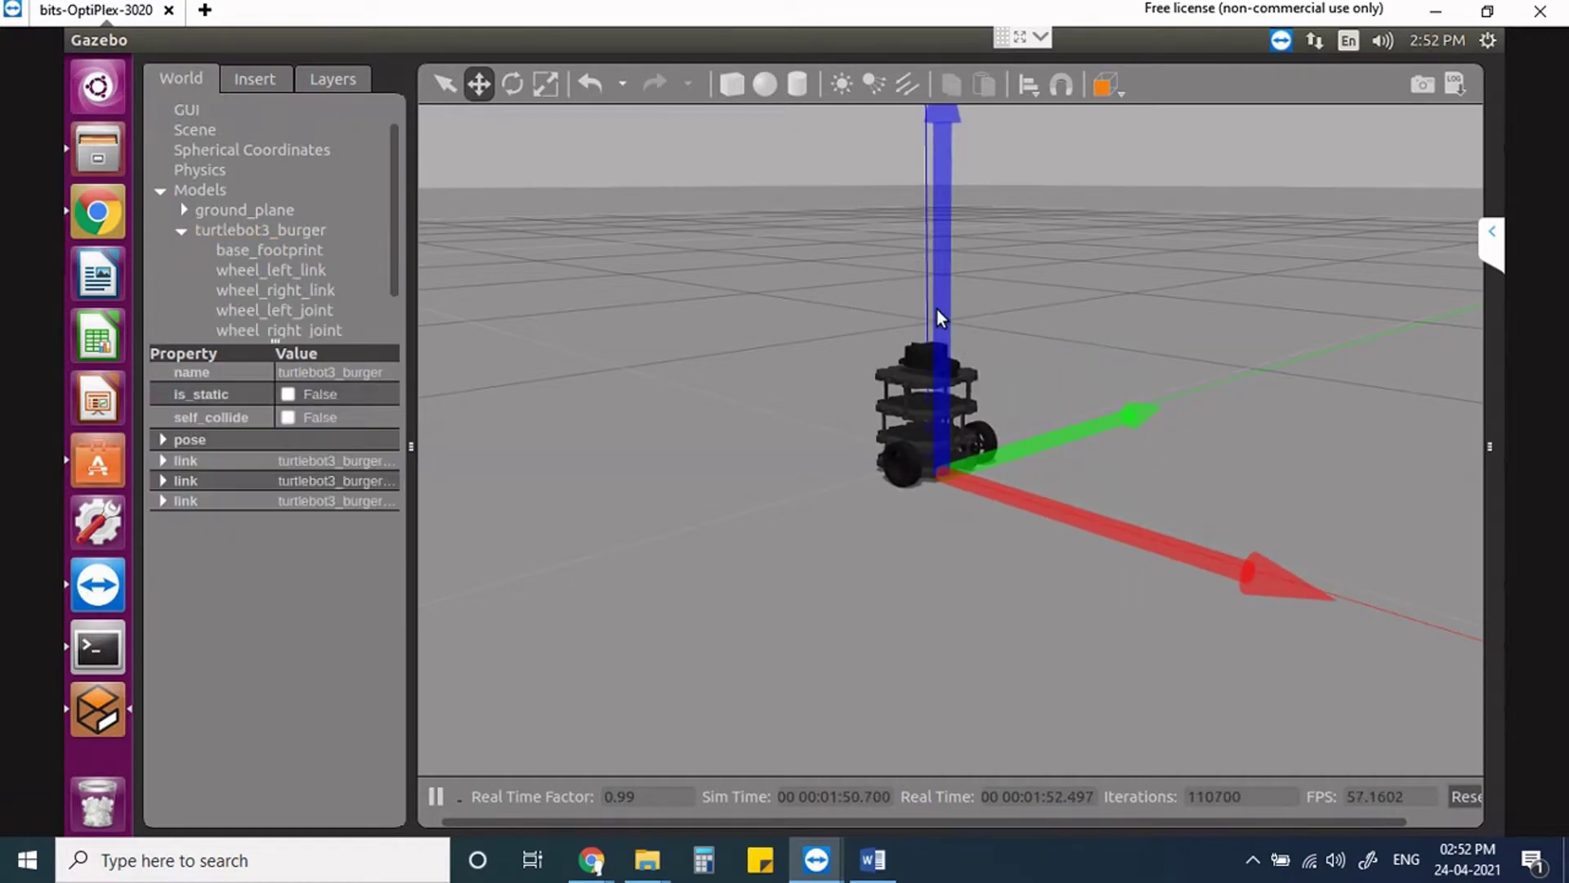
Try lifting the turtlebot3_burger model along the blue axis, then move it a short distance along the green axis.
left_click_drag(936, 309, 933, 229)
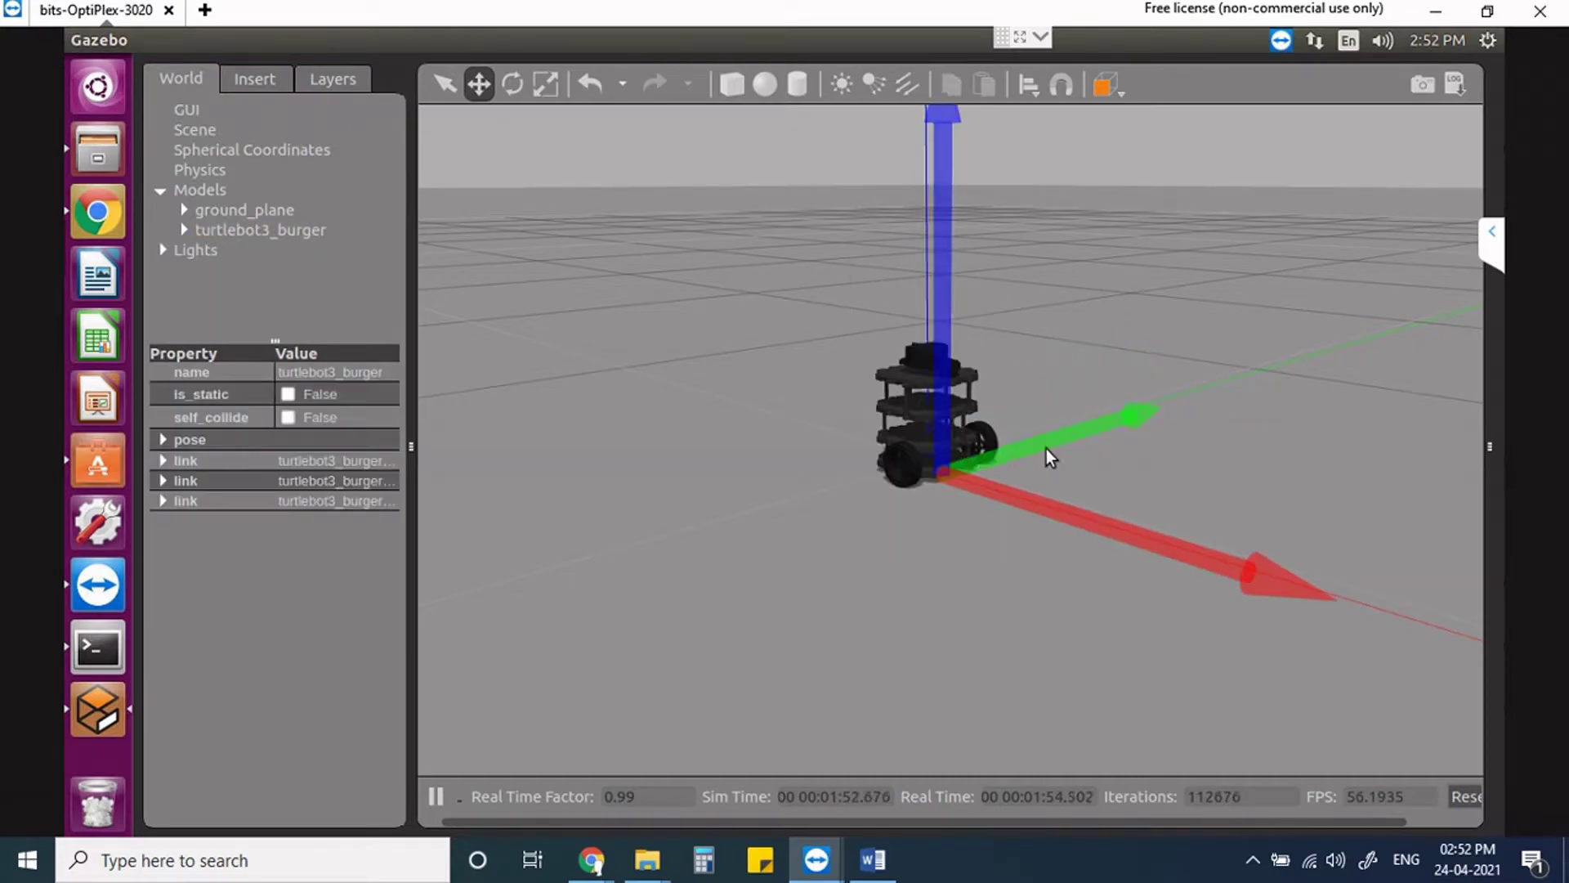
left_click_drag(1046, 449, 1066, 555)
left_click(1009, 410)
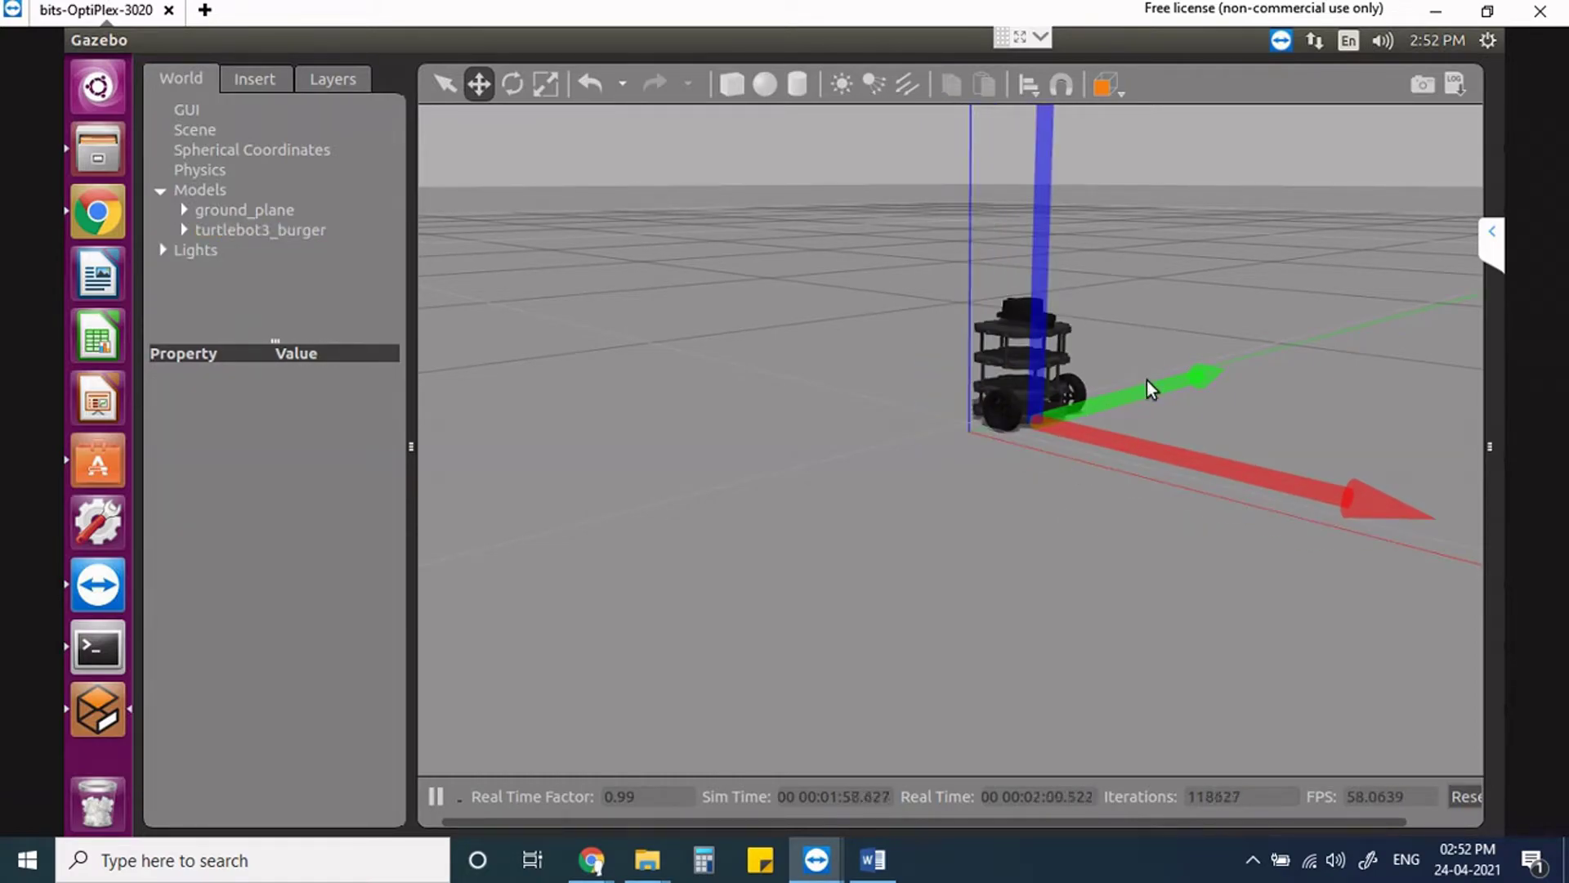
Examine the turtlebot3_burger model and its surroundings from the preset top view.
left_click(1117, 90)
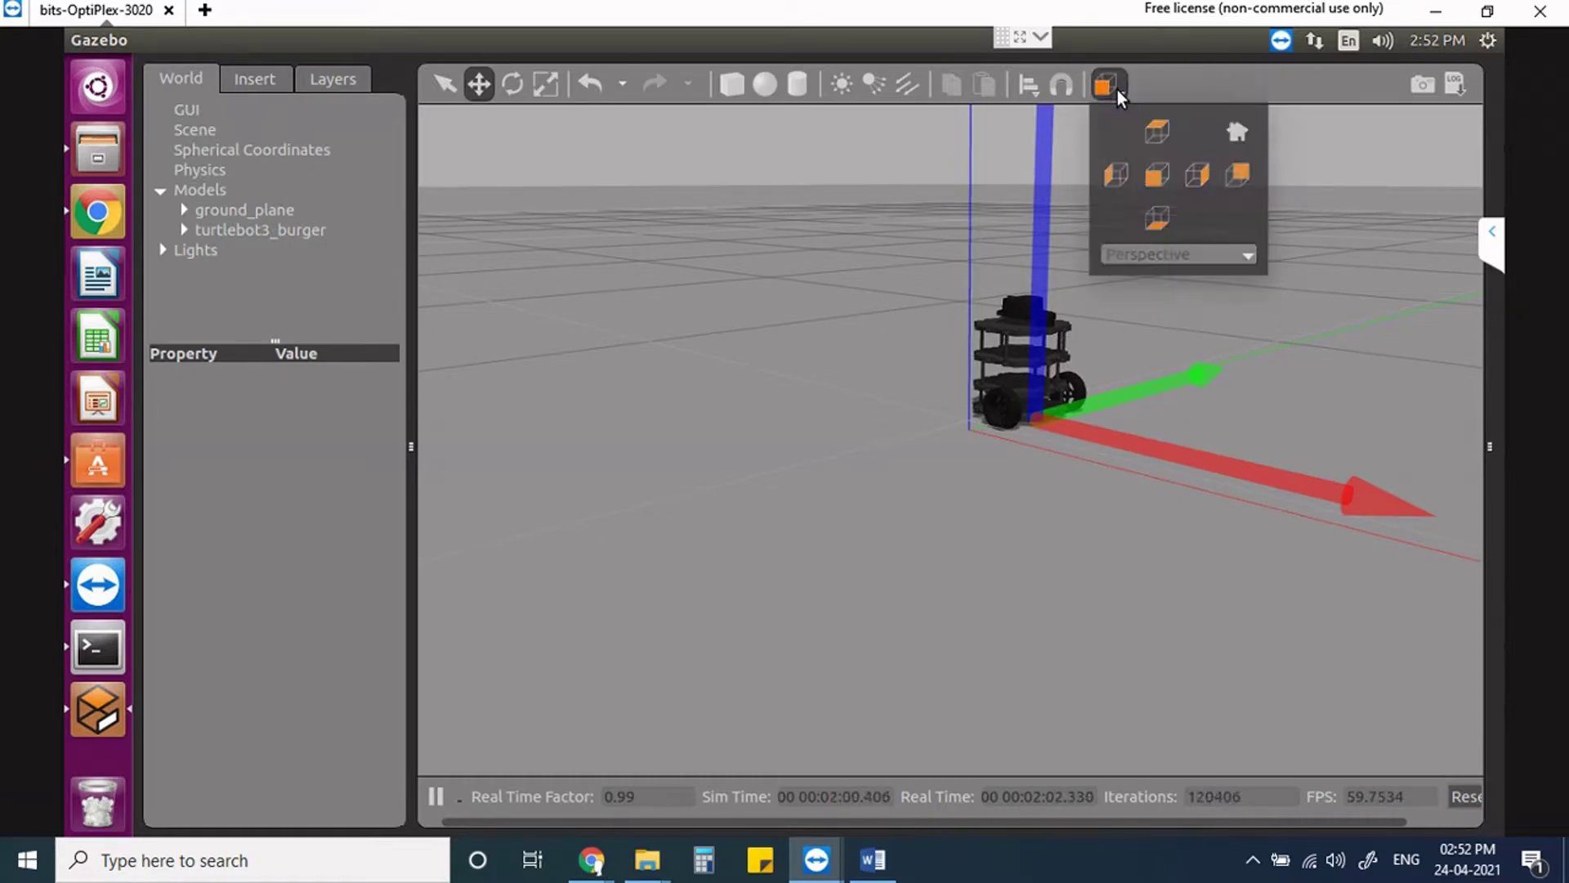
left_click(1154, 123)
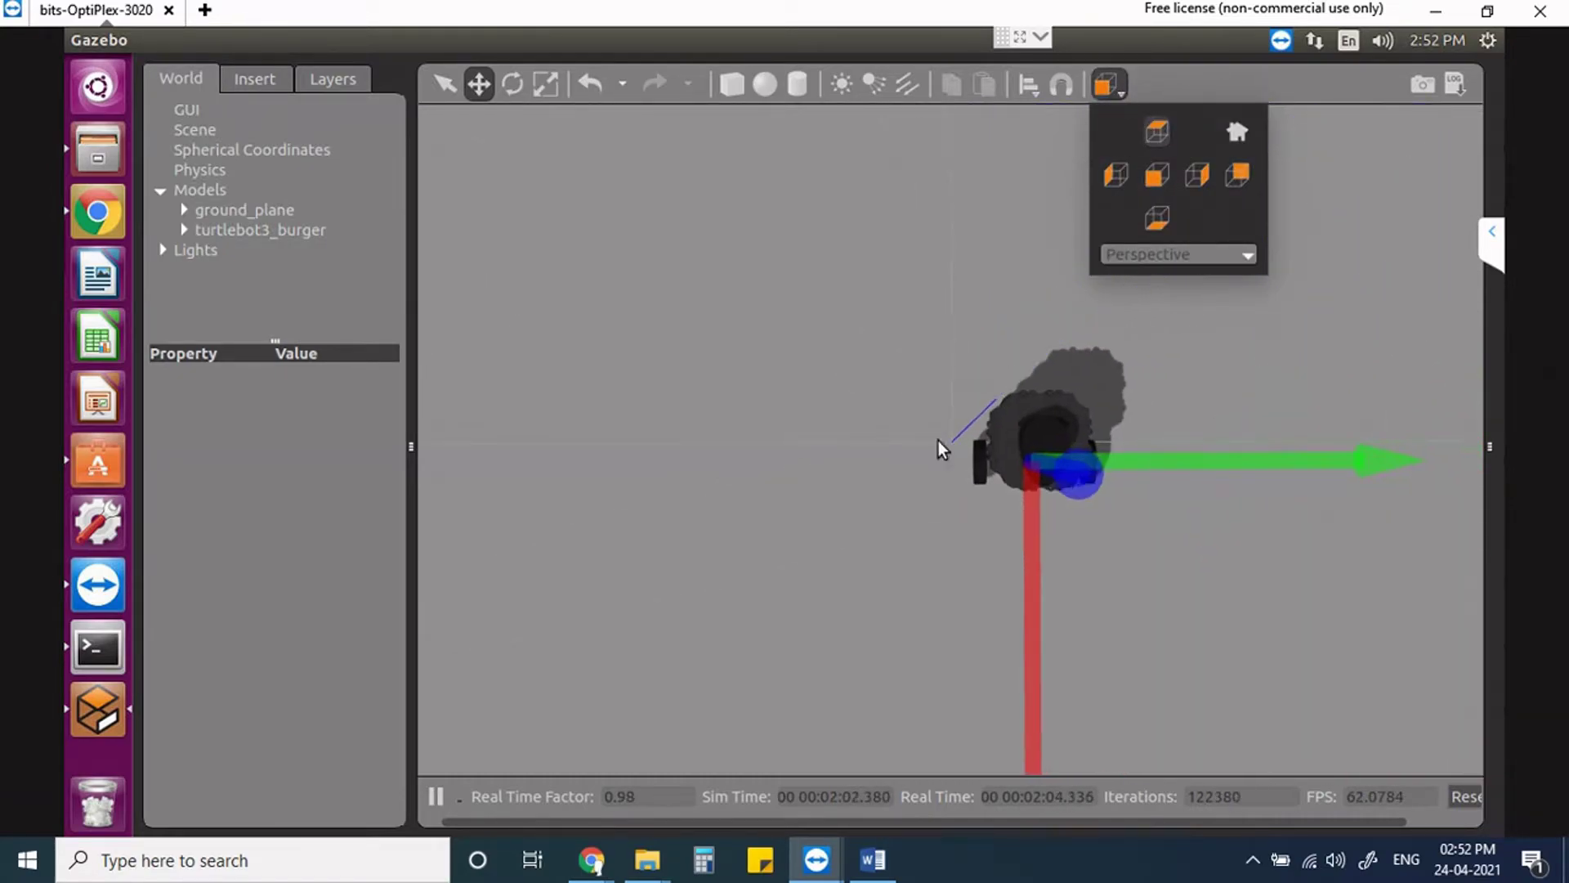
left_click(852, 522)
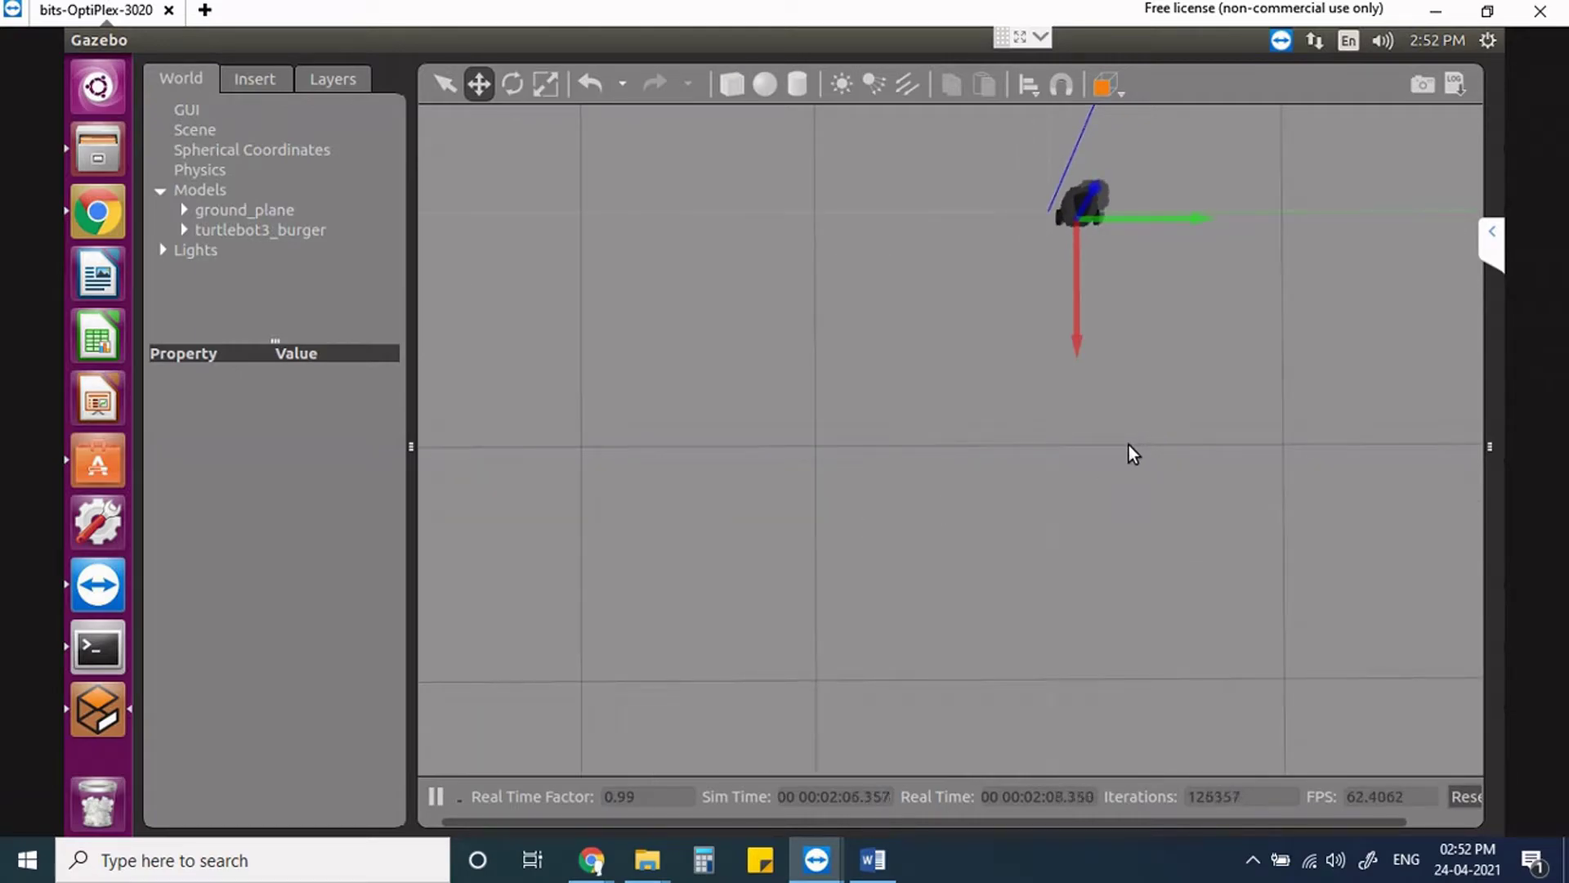
scroll(1103, 261, "up", 5)
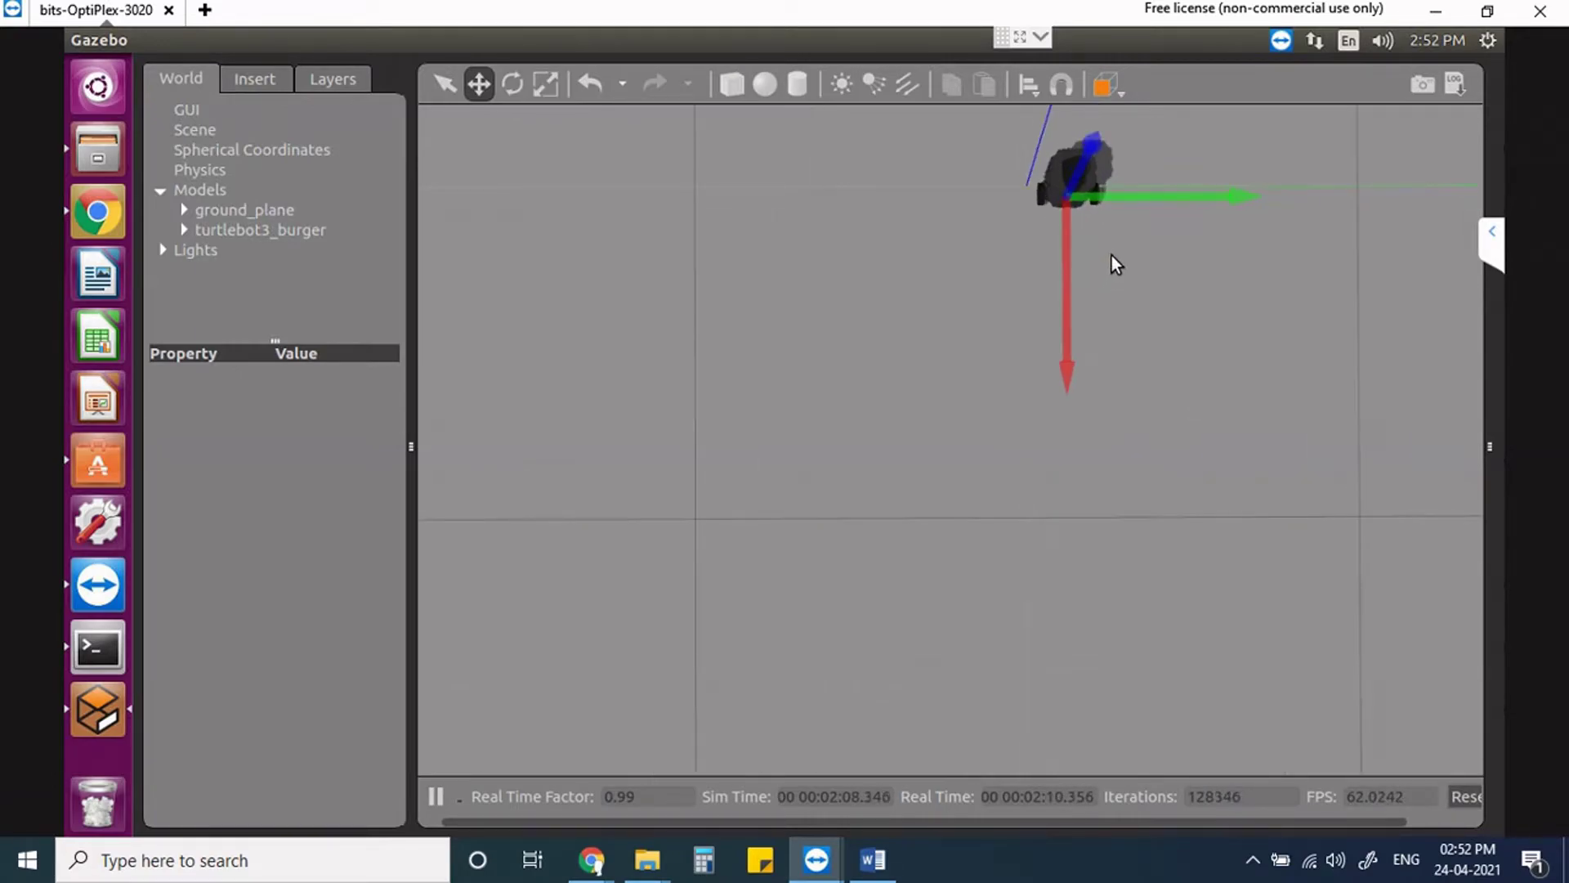
left_click(1109, 84)
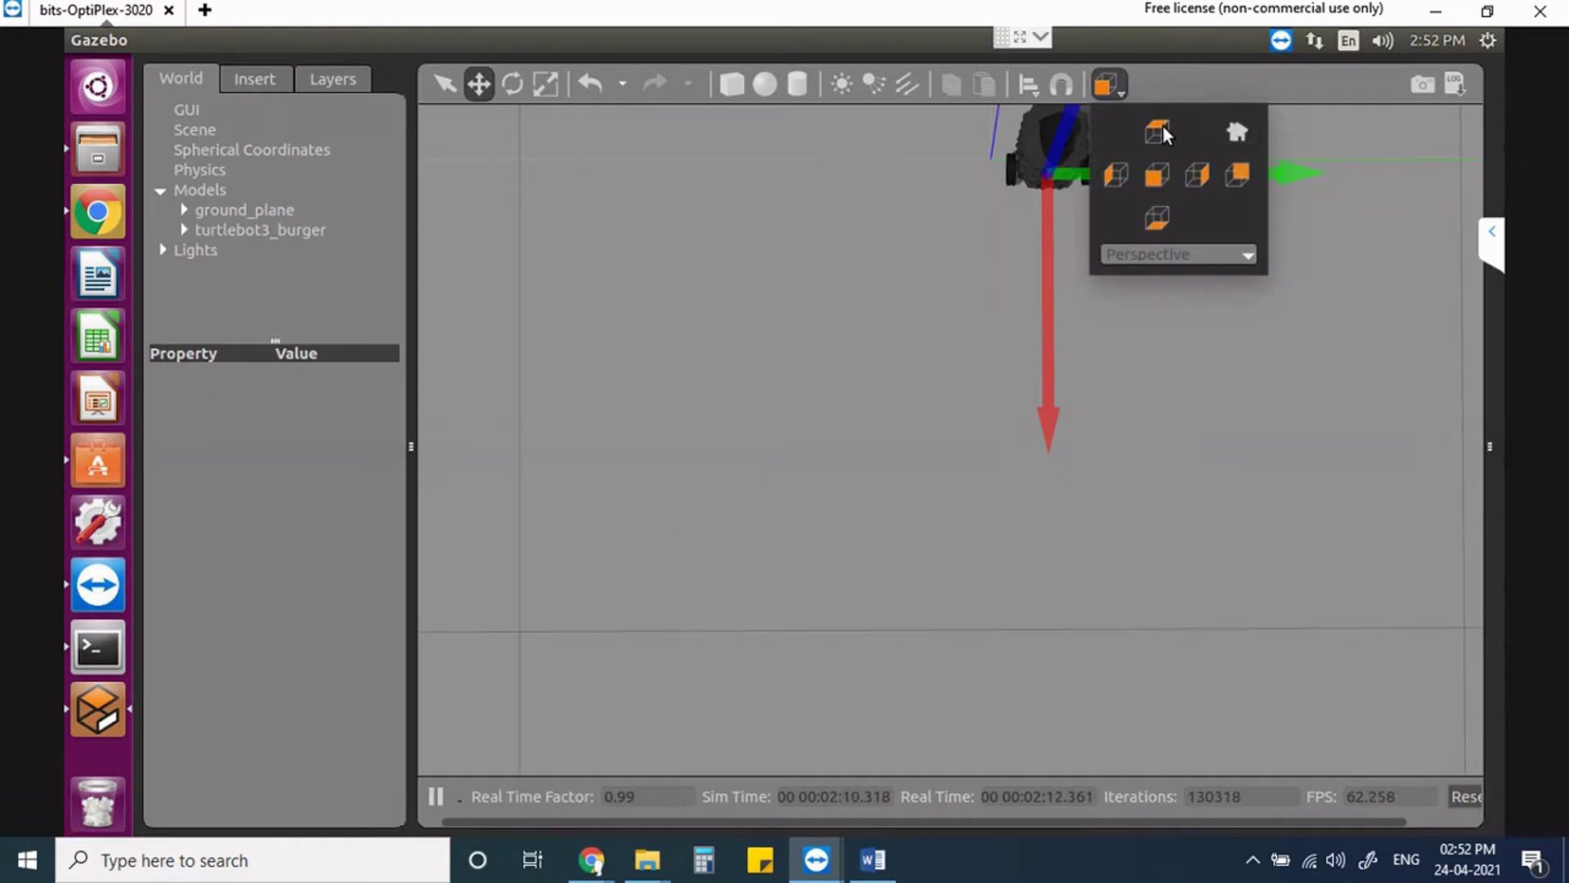
left_click(1160, 129)
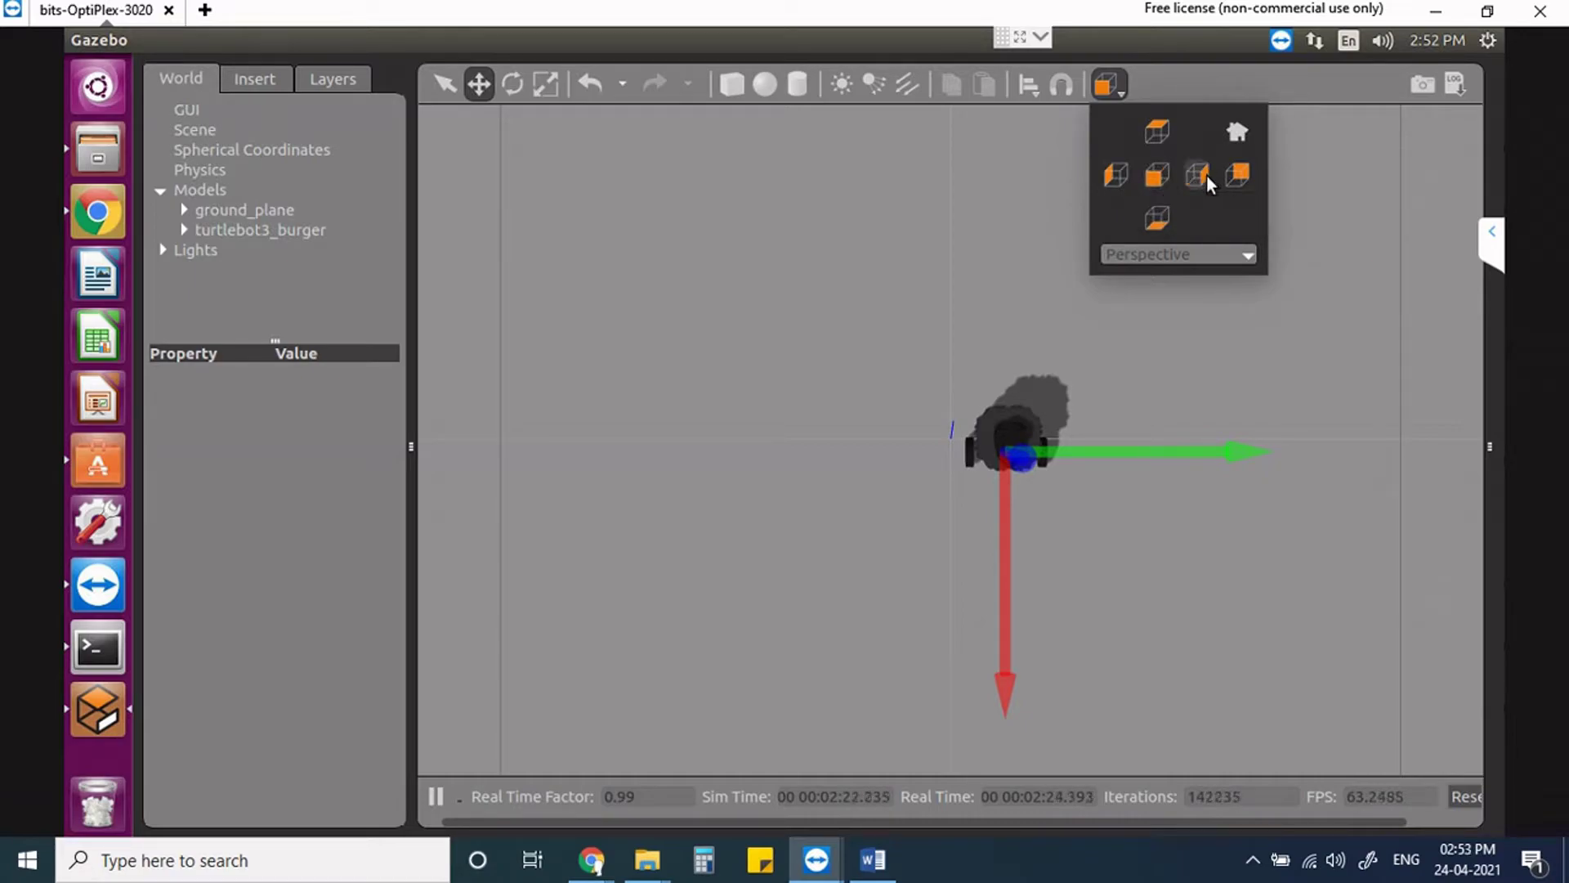
Cycle through the front, left, right, back, bottom and top preset views, then restore the home view.
left_click(1154, 175)
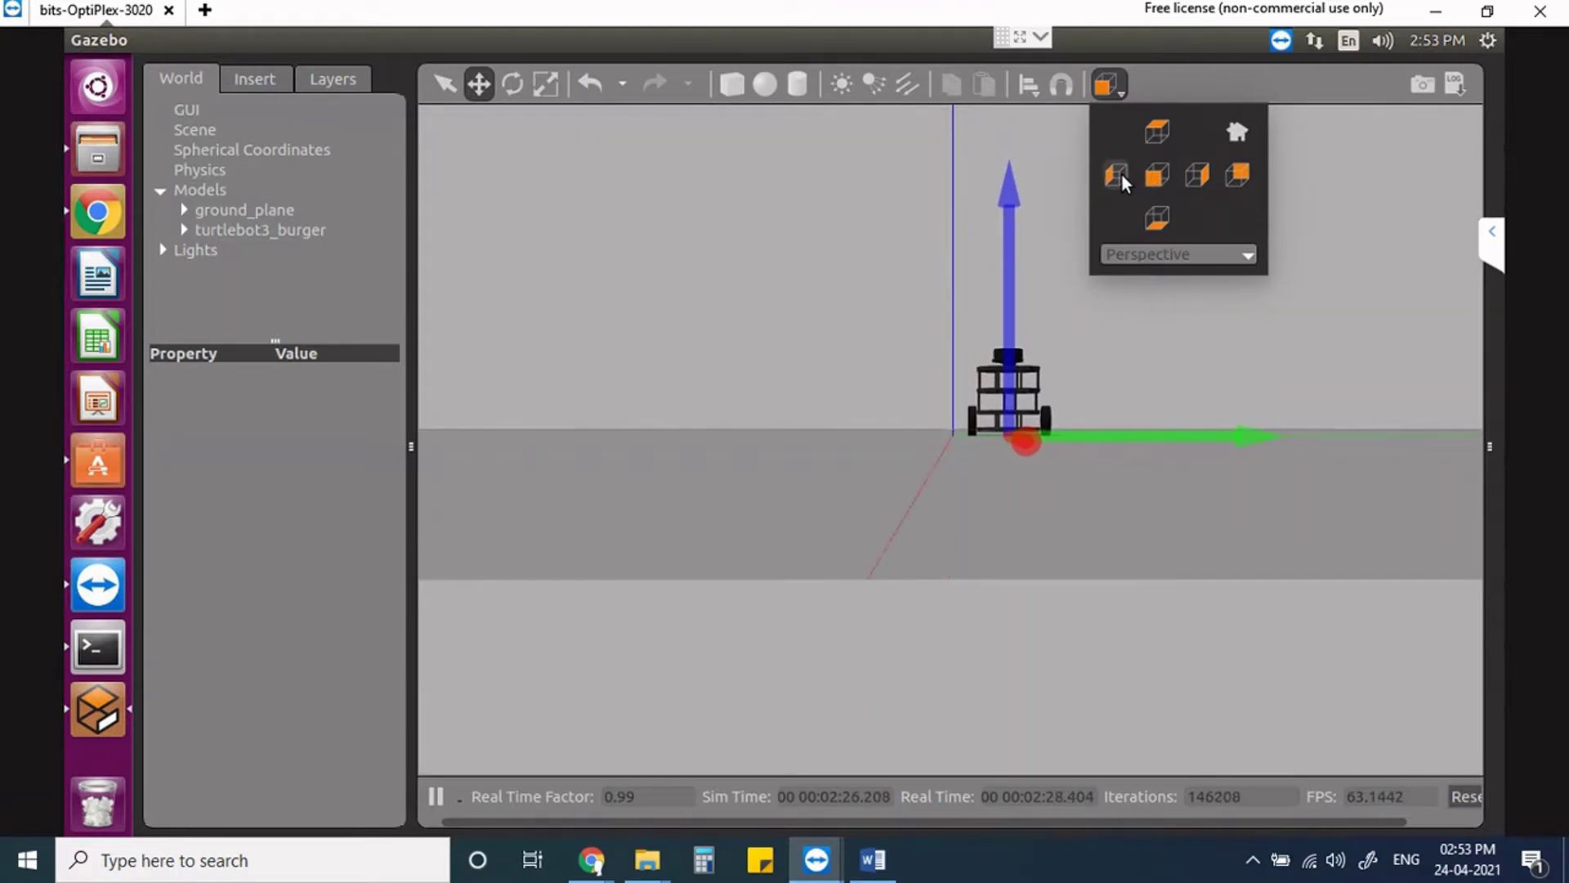
left_click(1121, 173)
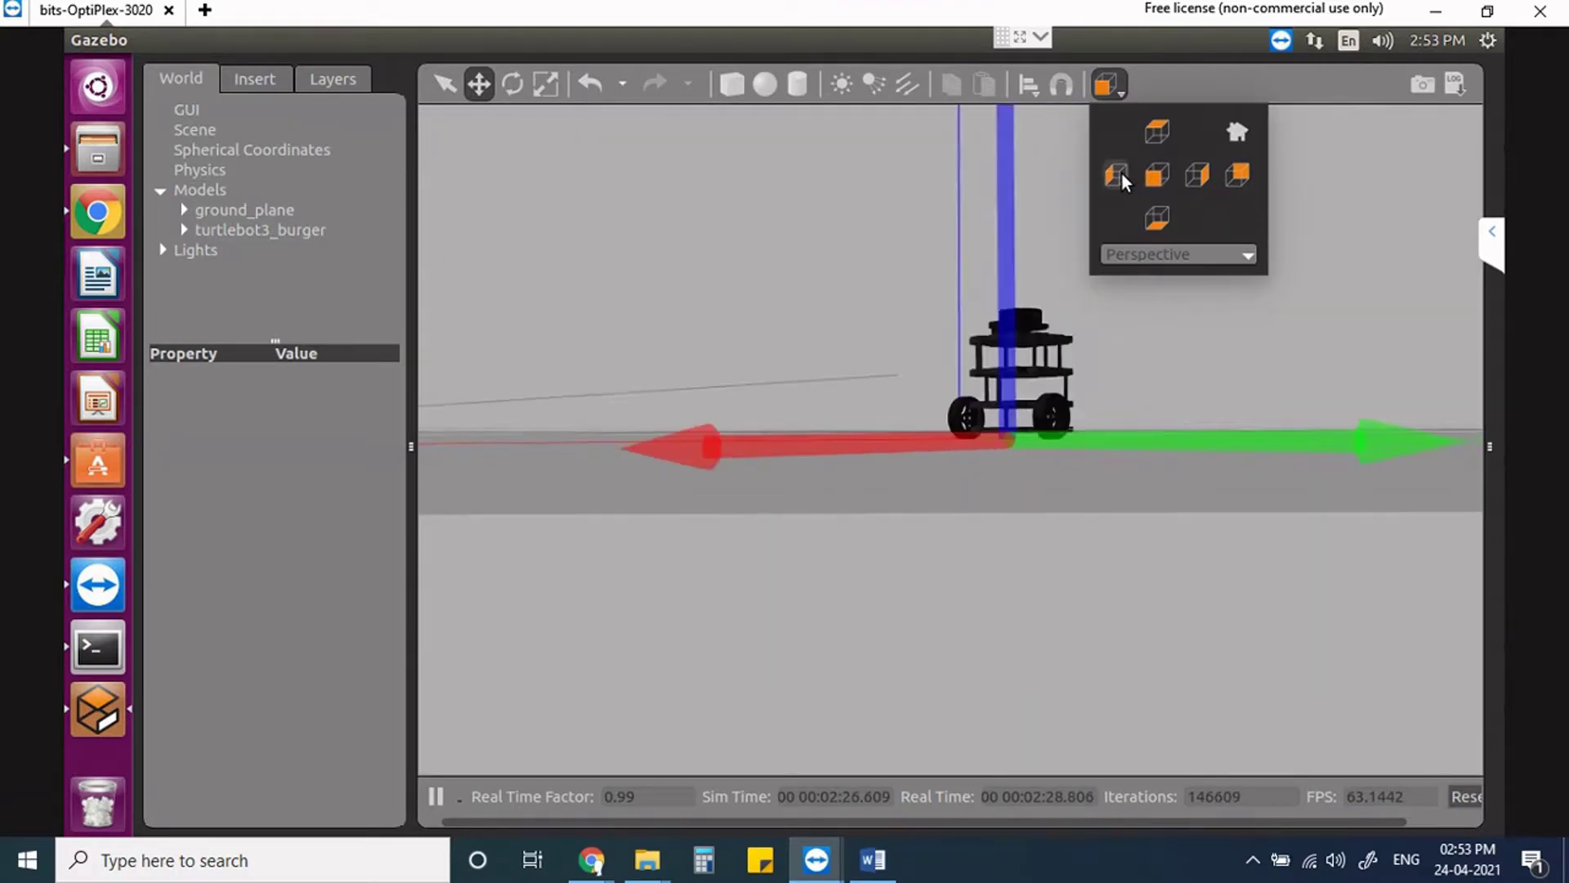
left_click(1199, 174)
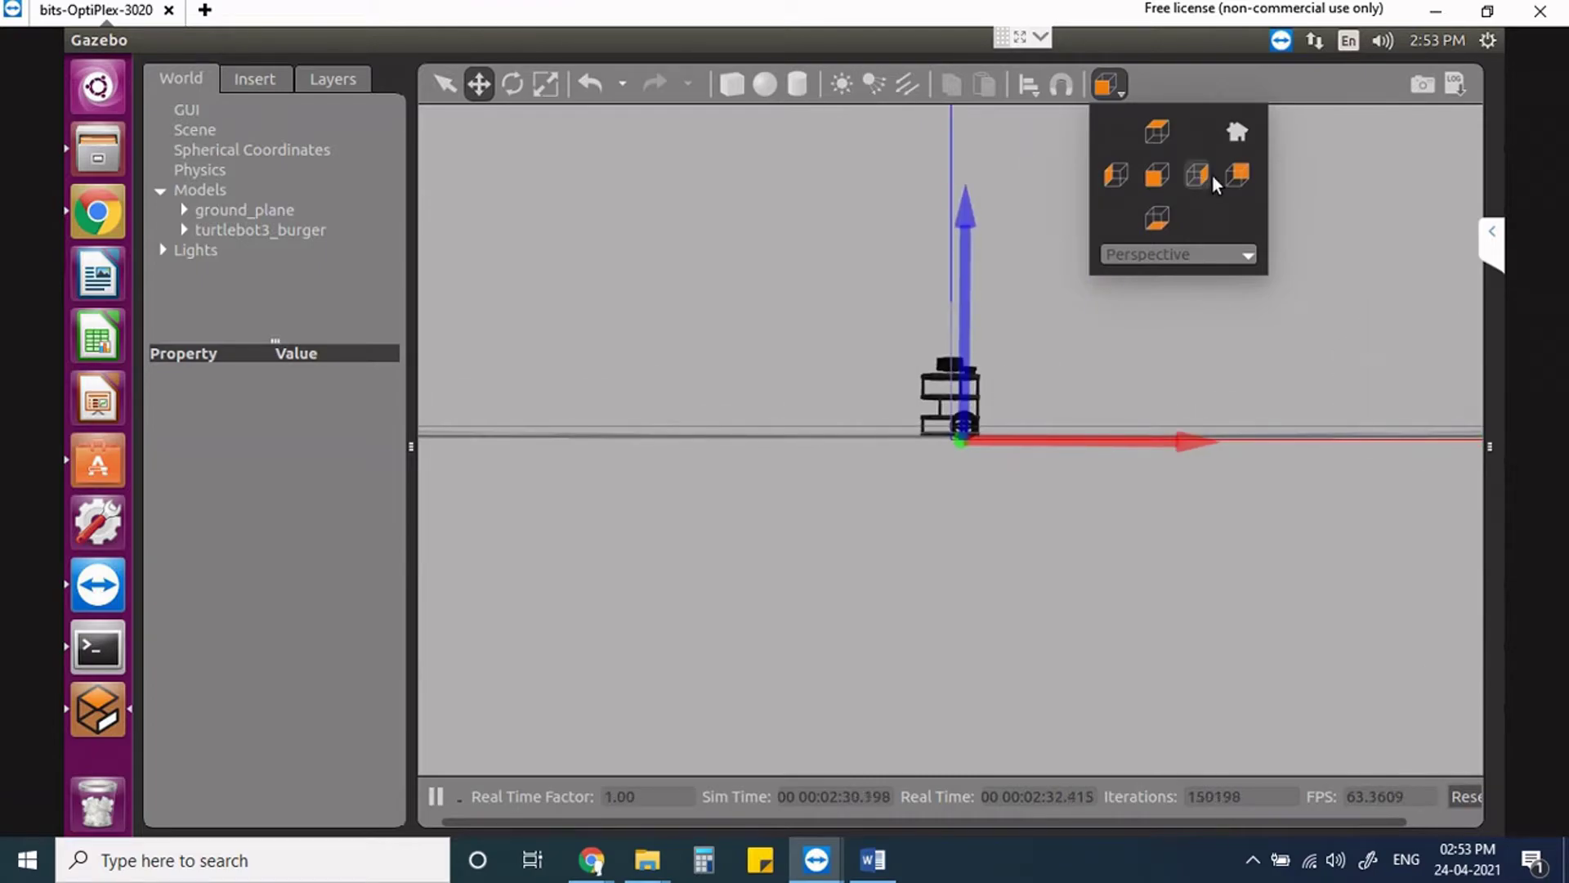
left_click(1237, 173)
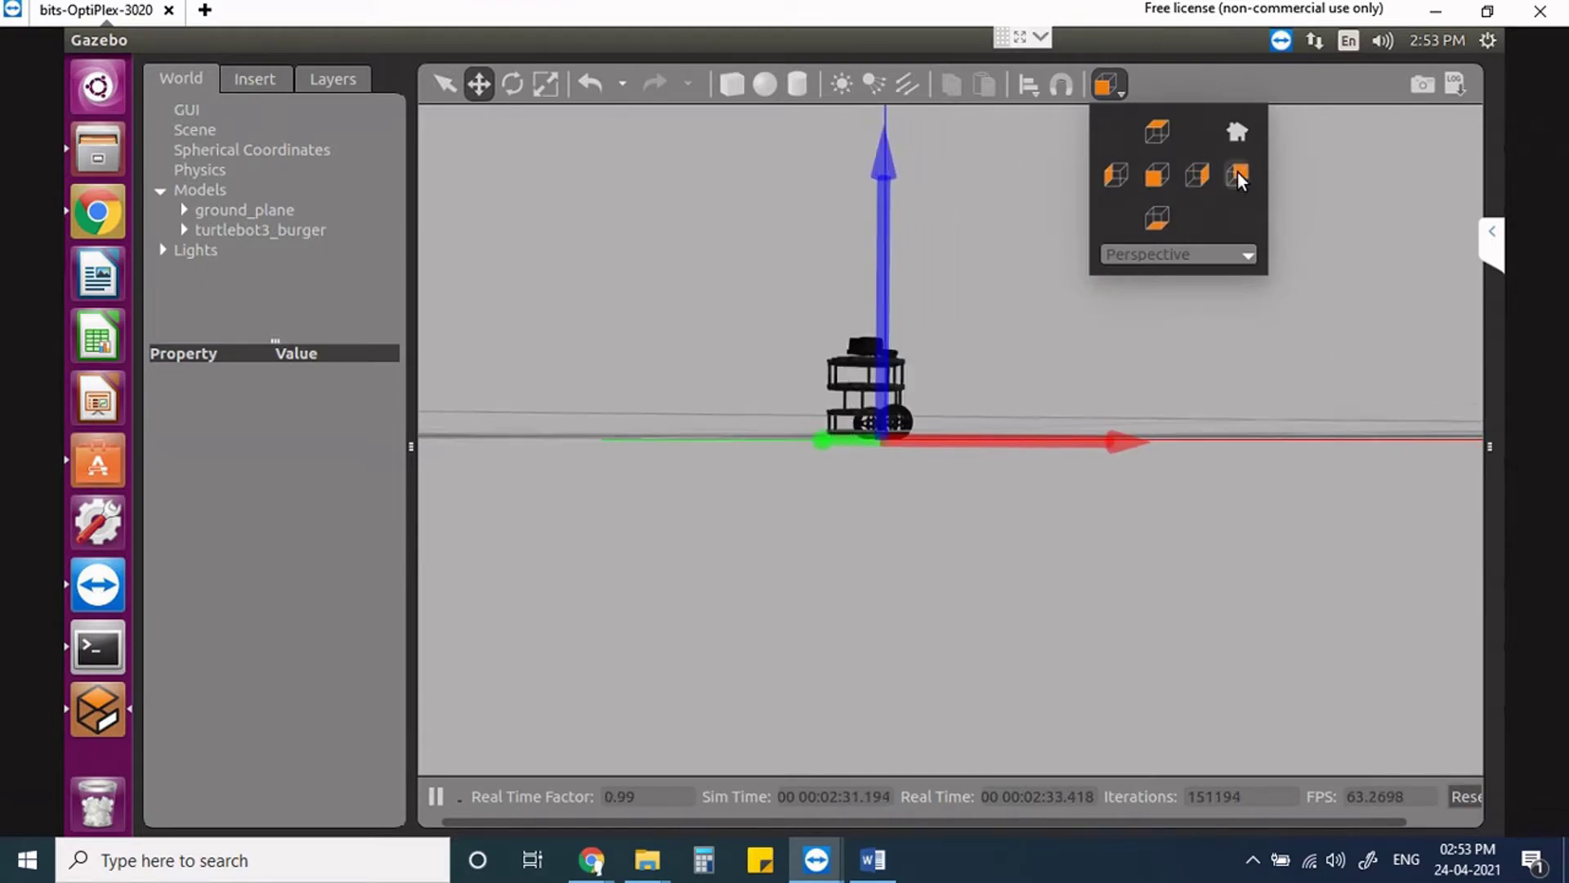
left_click(1164, 218)
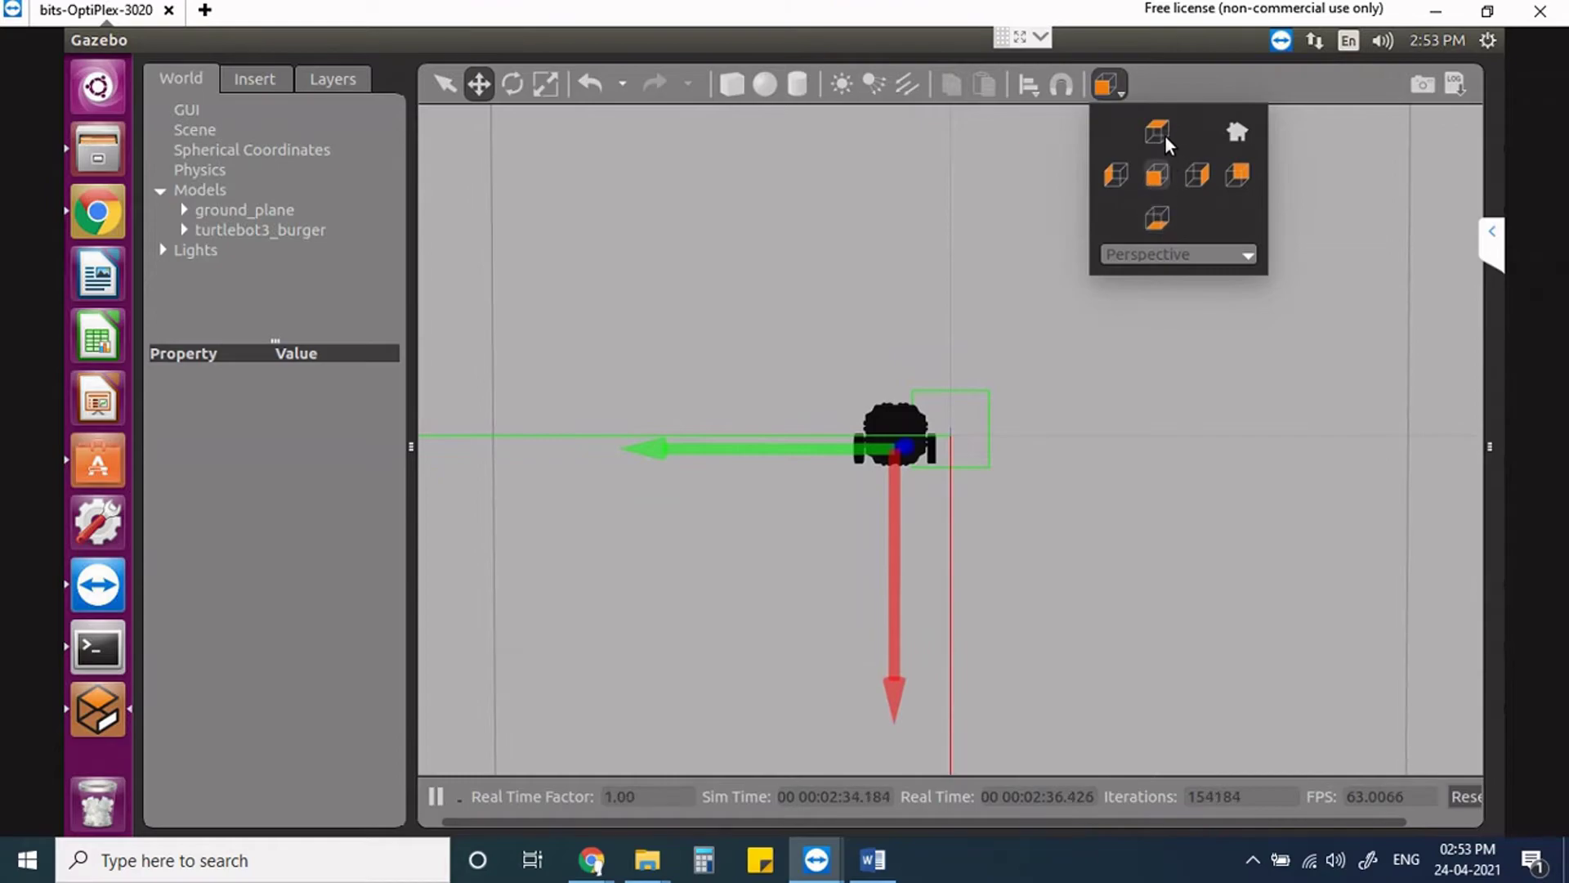
left_click(1169, 173)
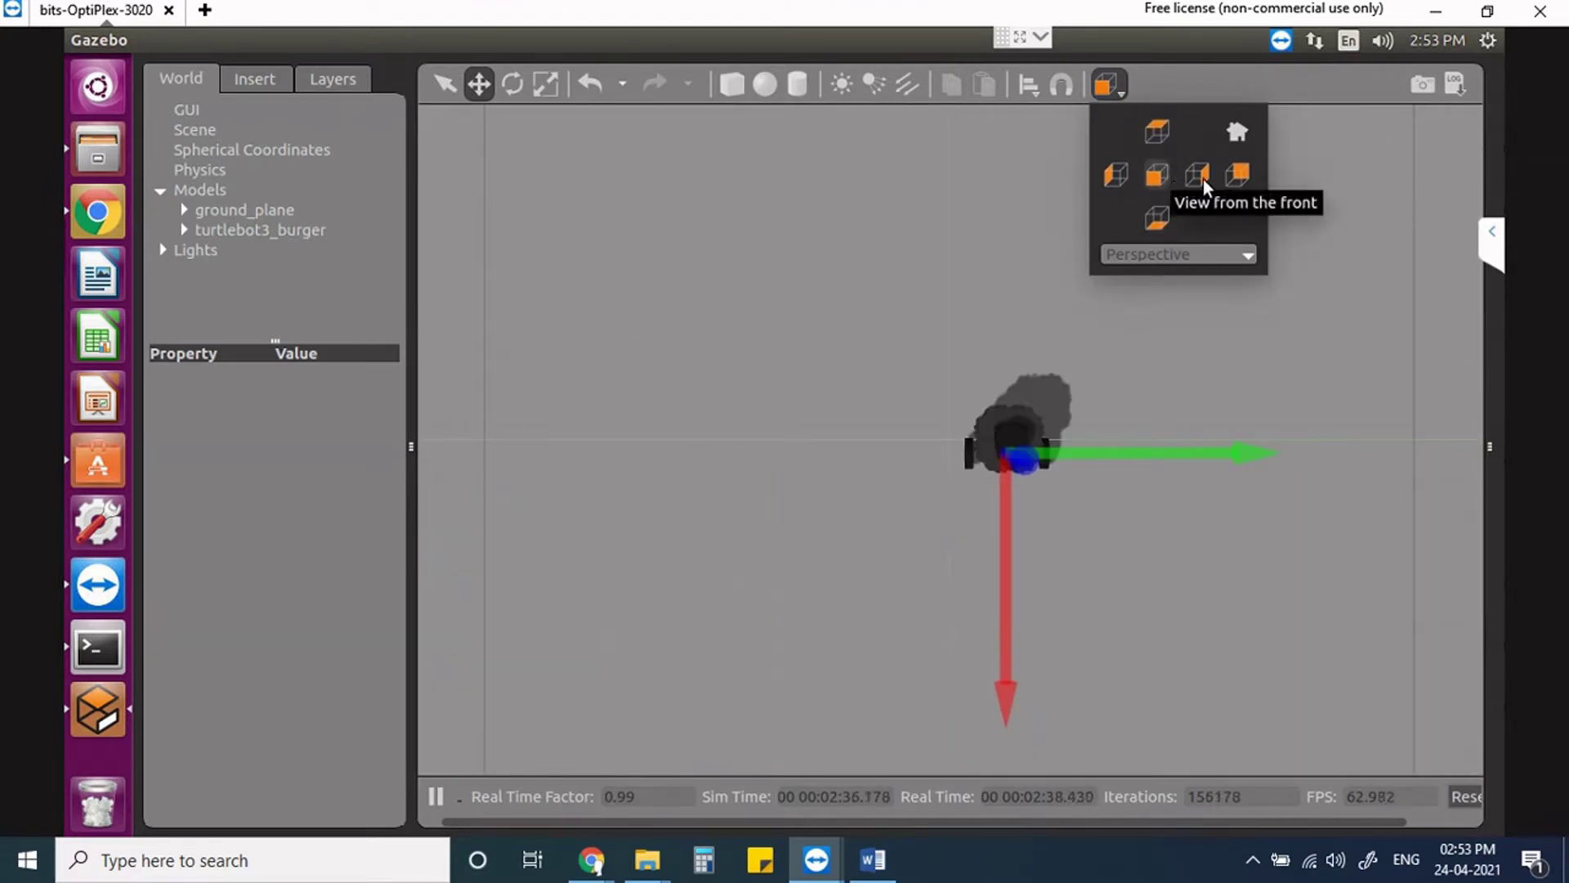
left_click(1239, 131)
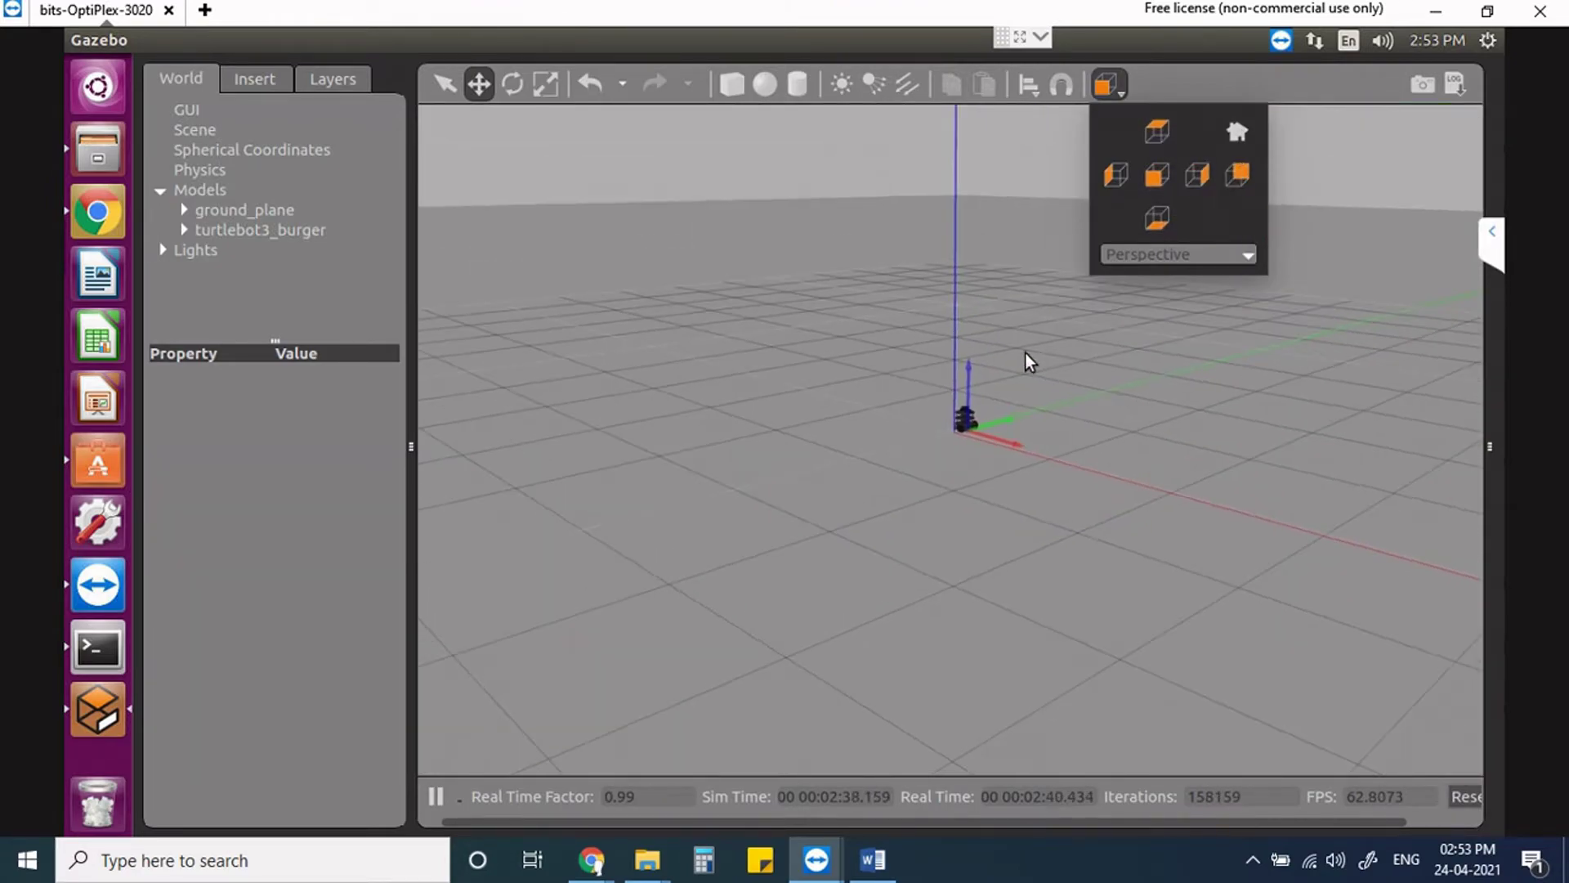
left_click(1057, 399)
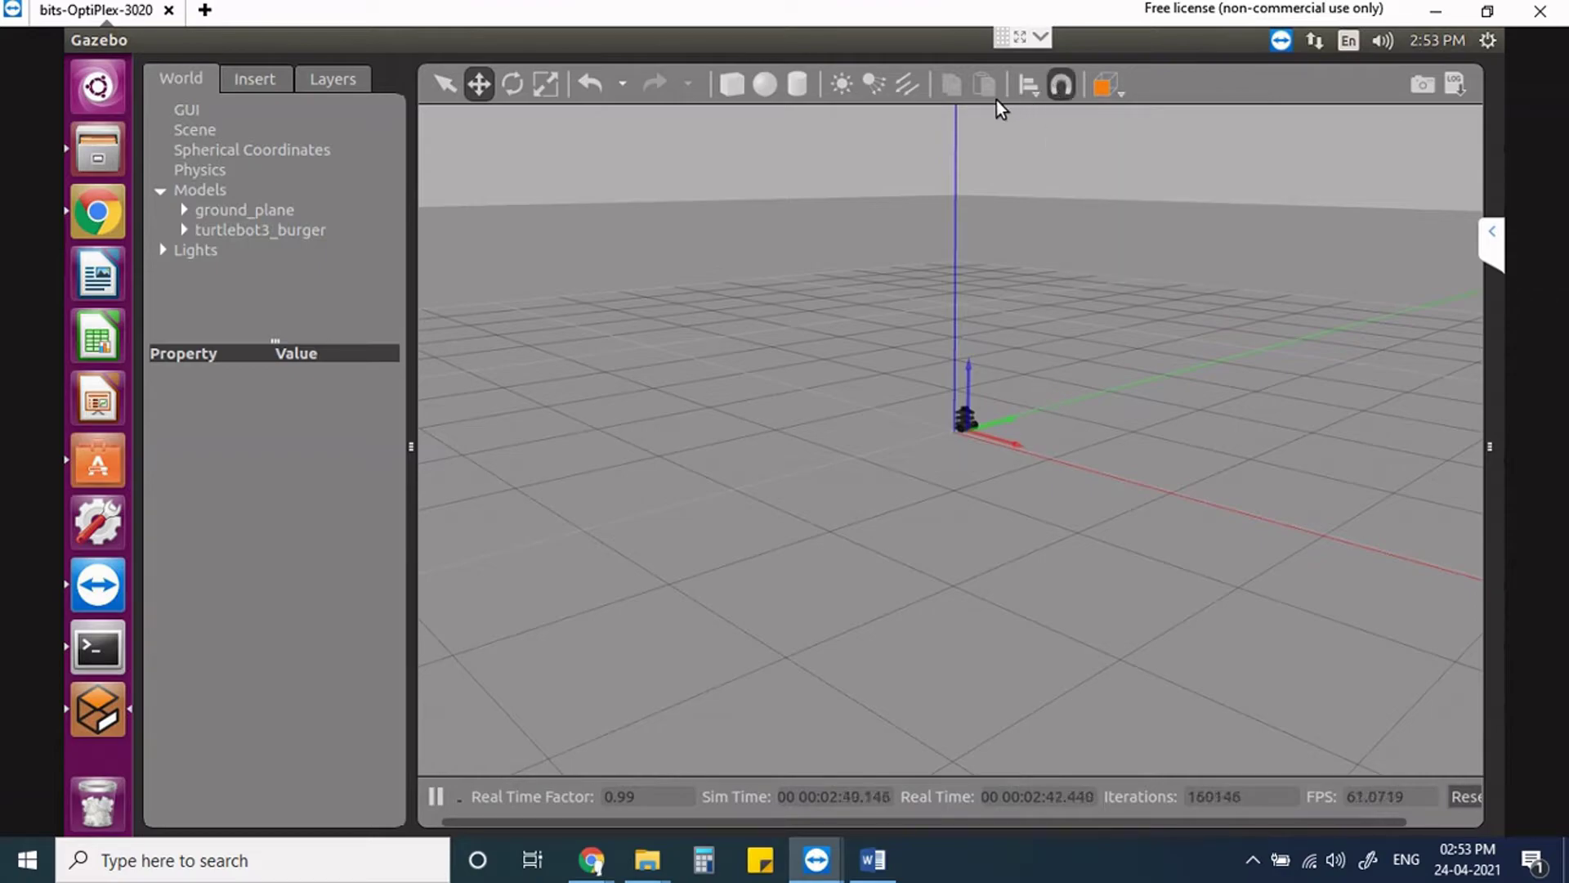
Add a unit cylinder, a unit sphere and a unit box to the ground plane, spaced around the robot.
left_click(806, 91)
left_click(1156, 402)
left_click(767, 90)
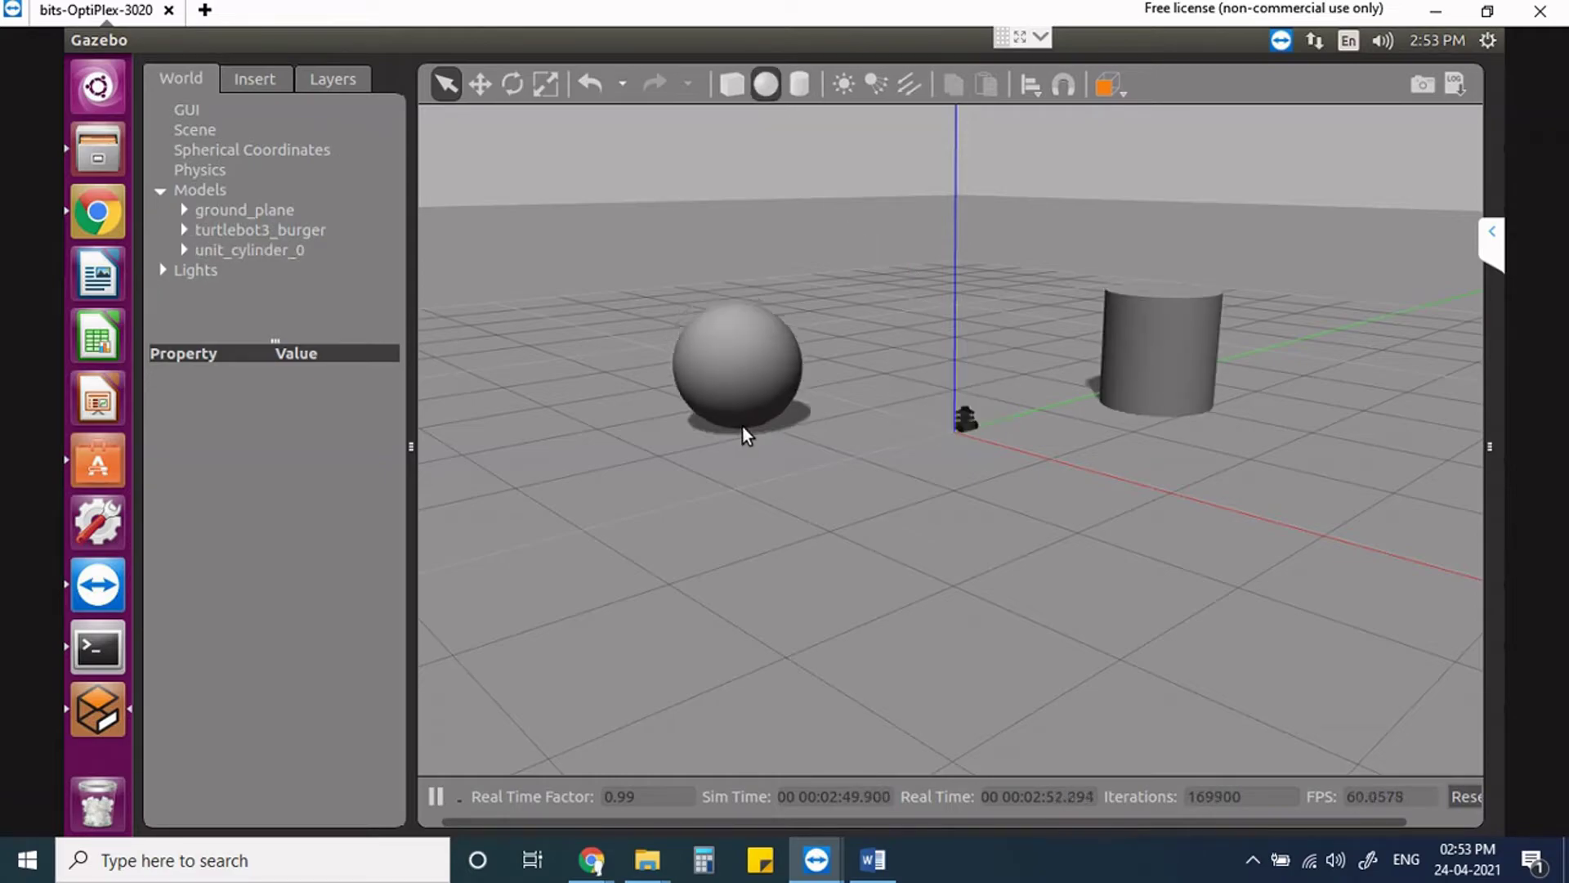
left_click(743, 427)
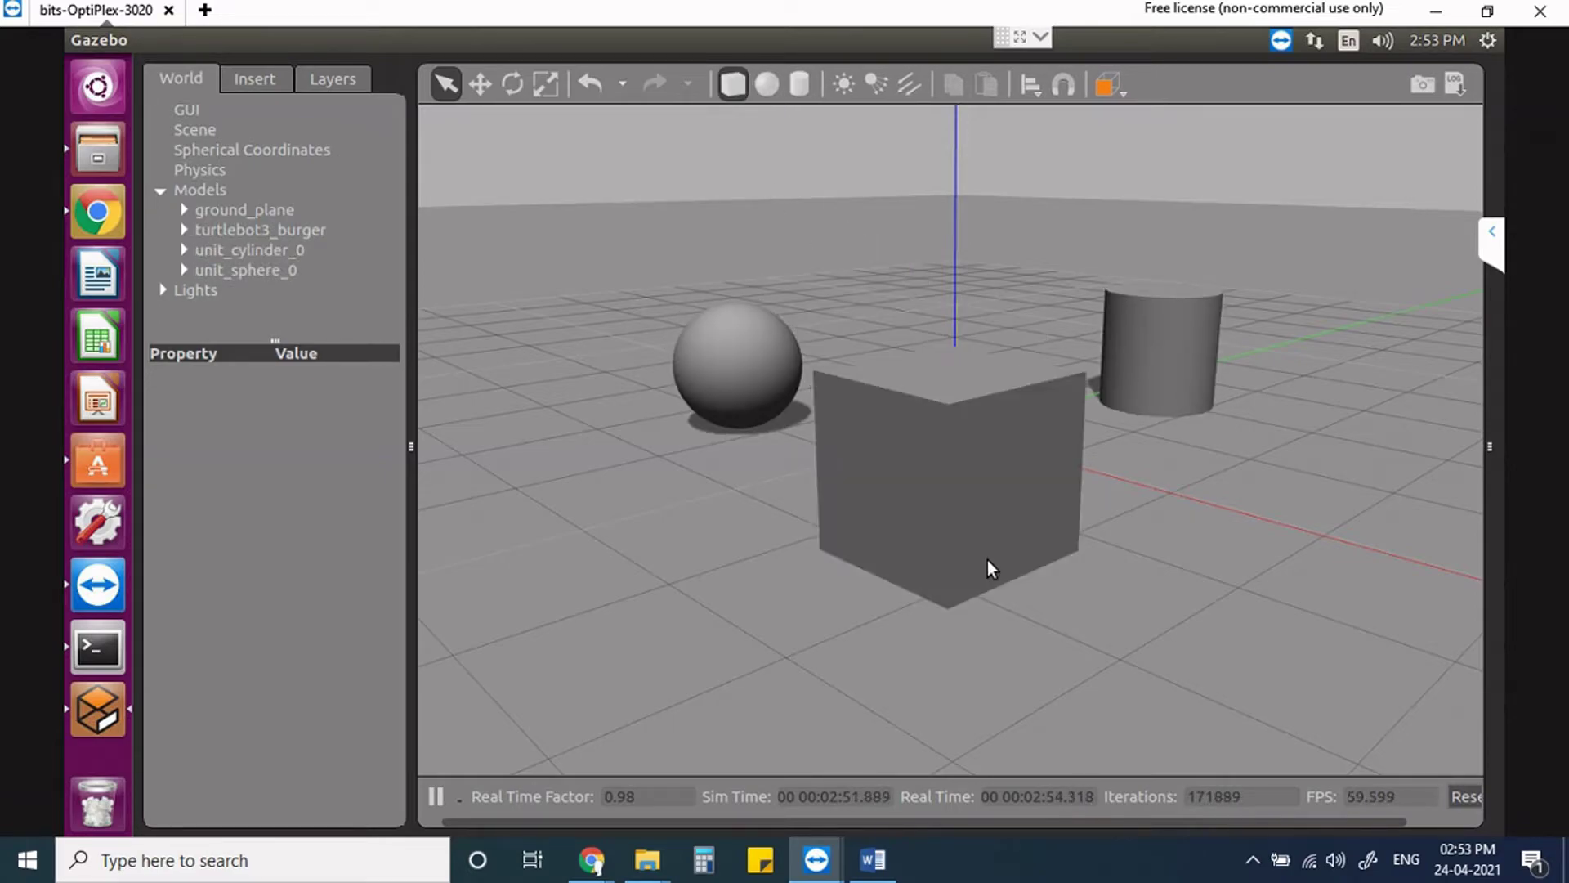
left_click(944, 253)
left_click(941, 315)
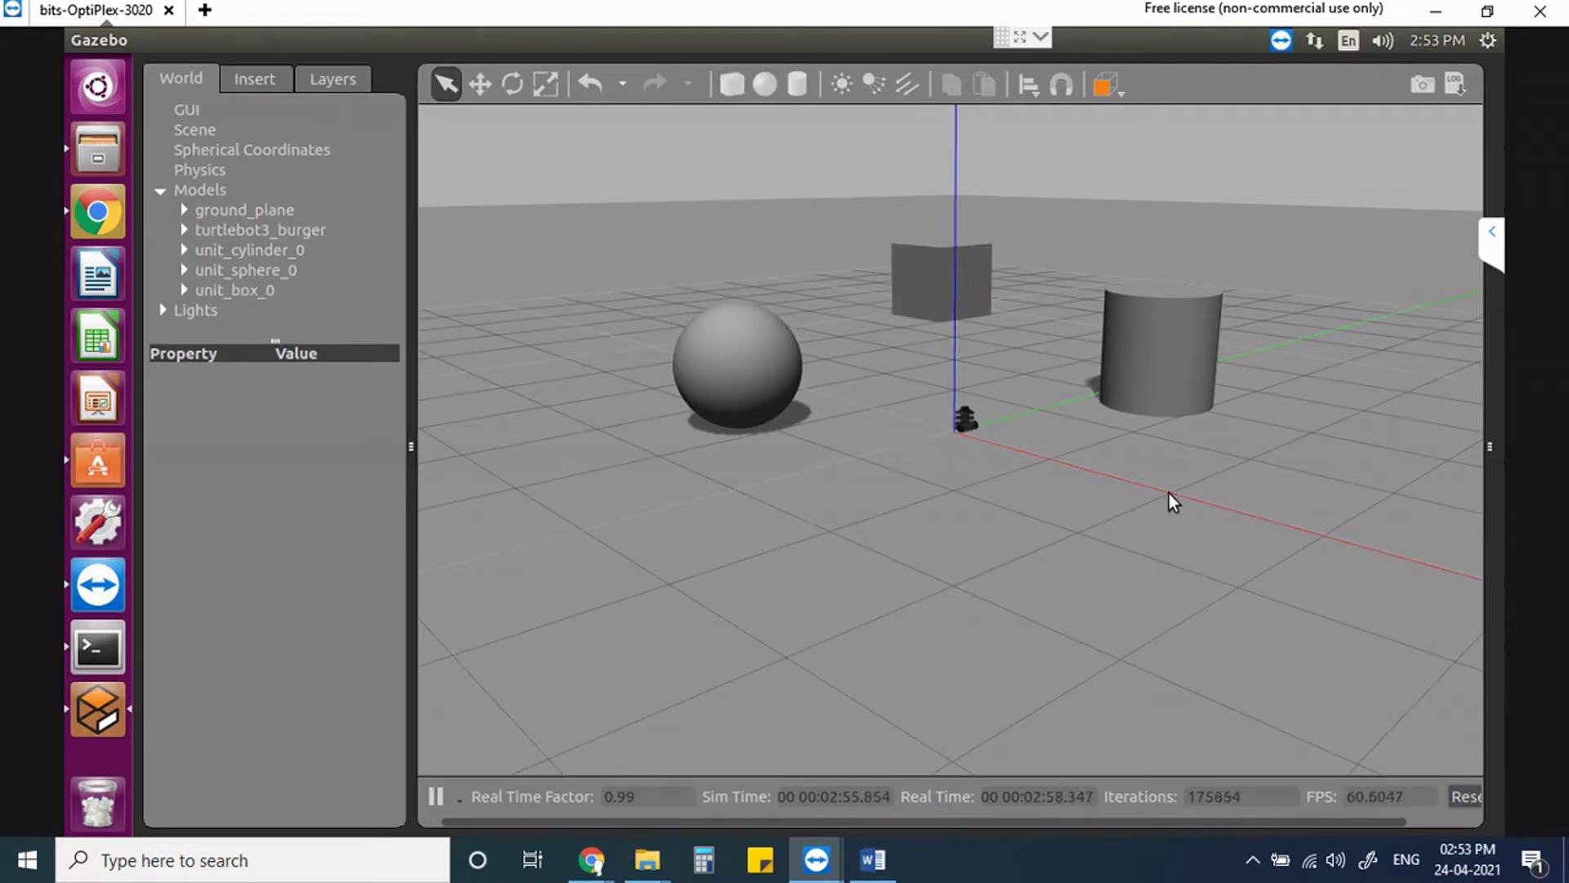
Scale unit_sphere_0 down to roughly two thirds of its size with the scale tool.
left_click(768, 368)
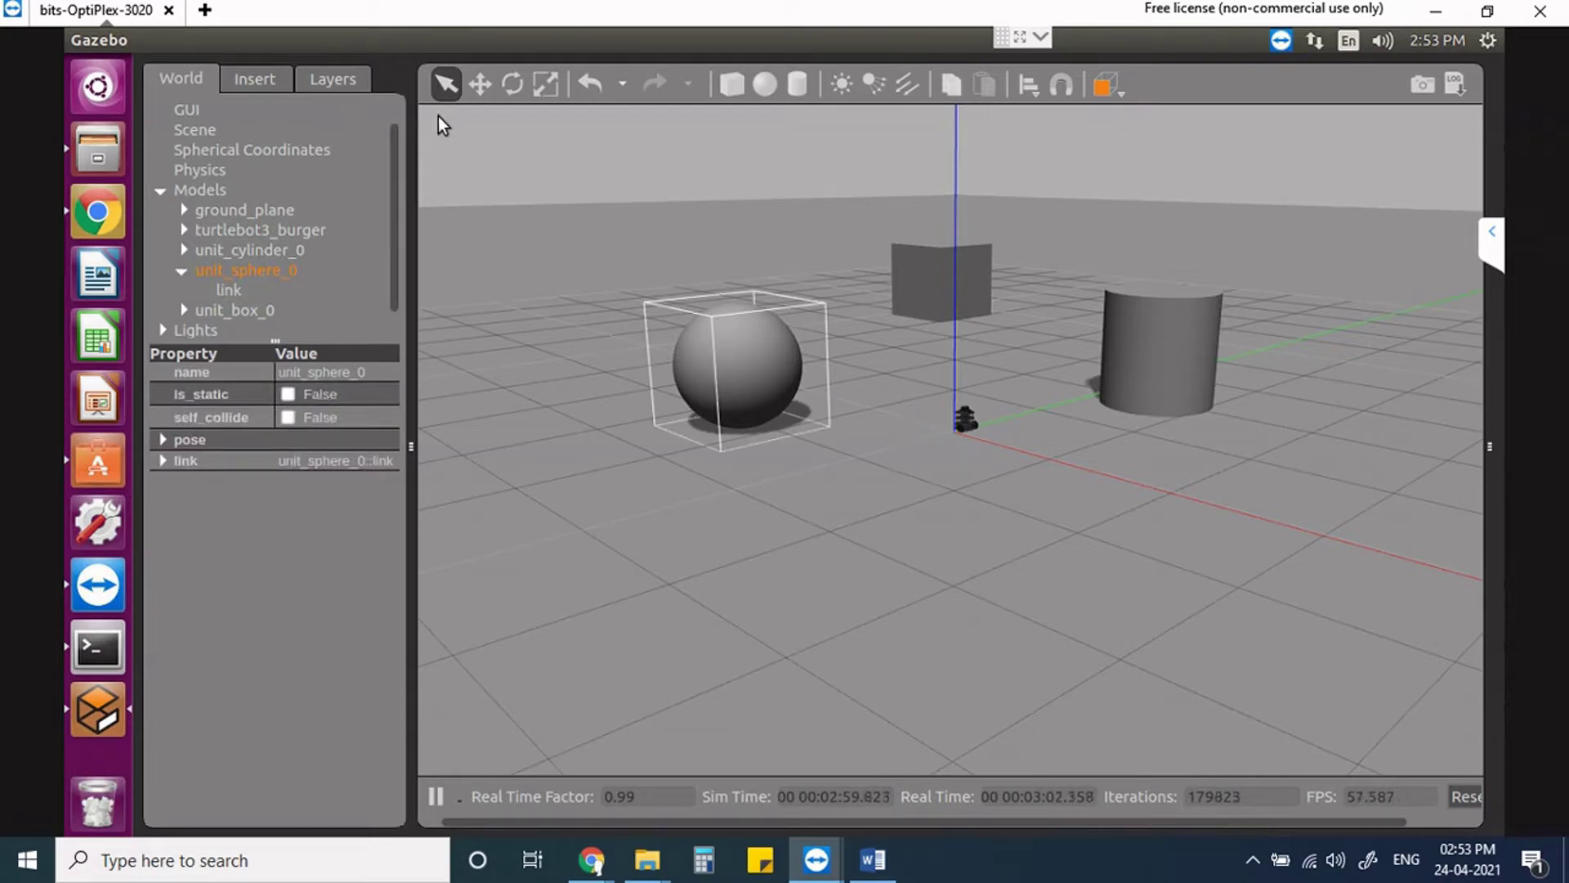
left_click(543, 88)
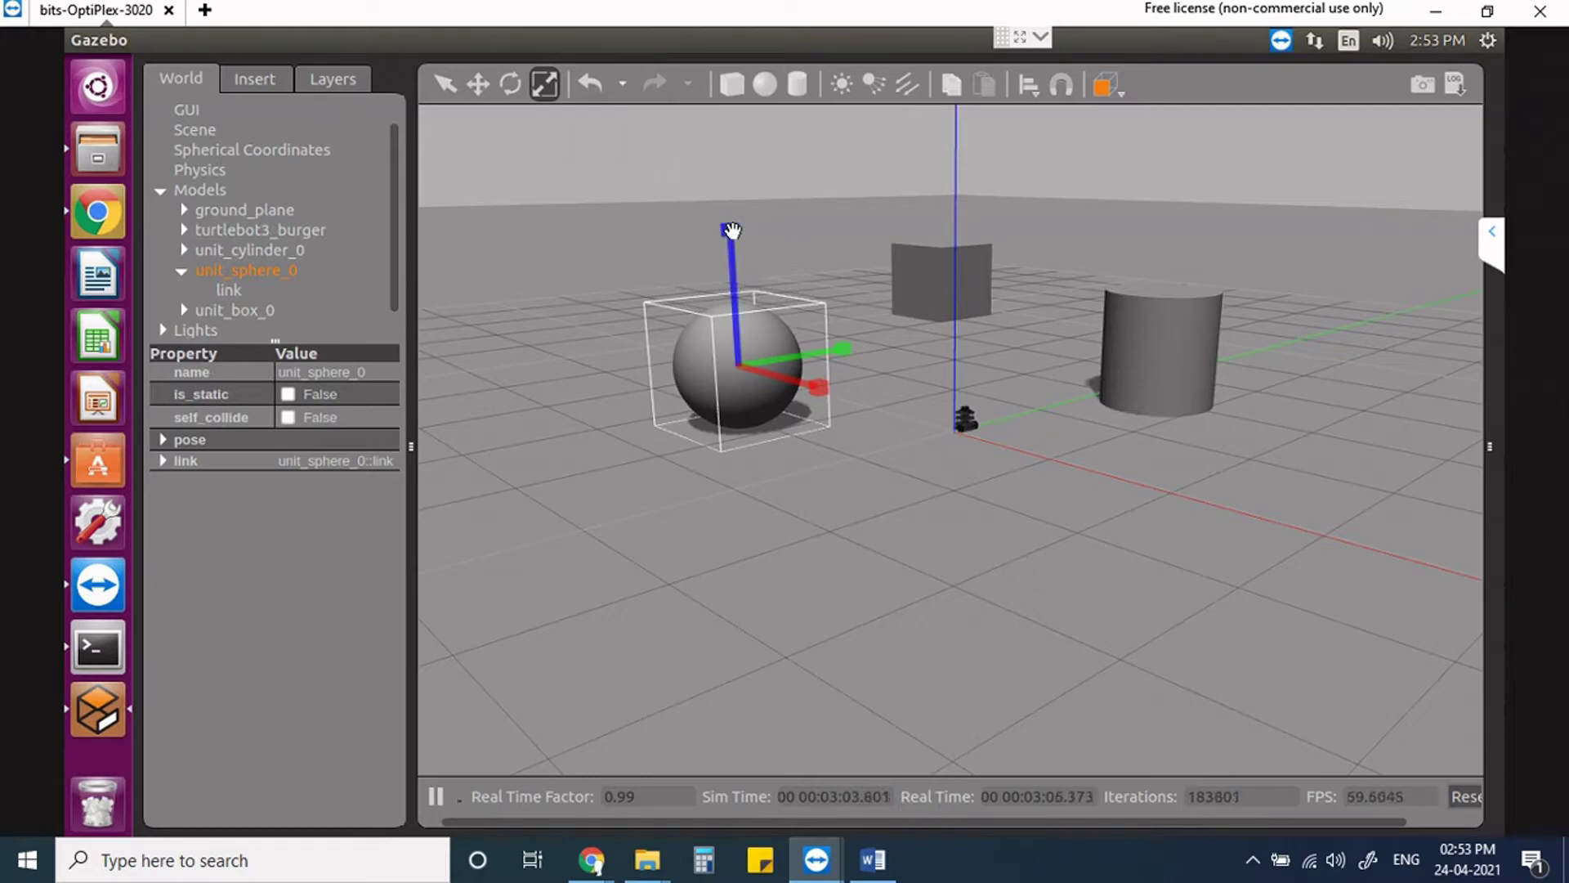
left_click_drag(732, 230, 745, 280)
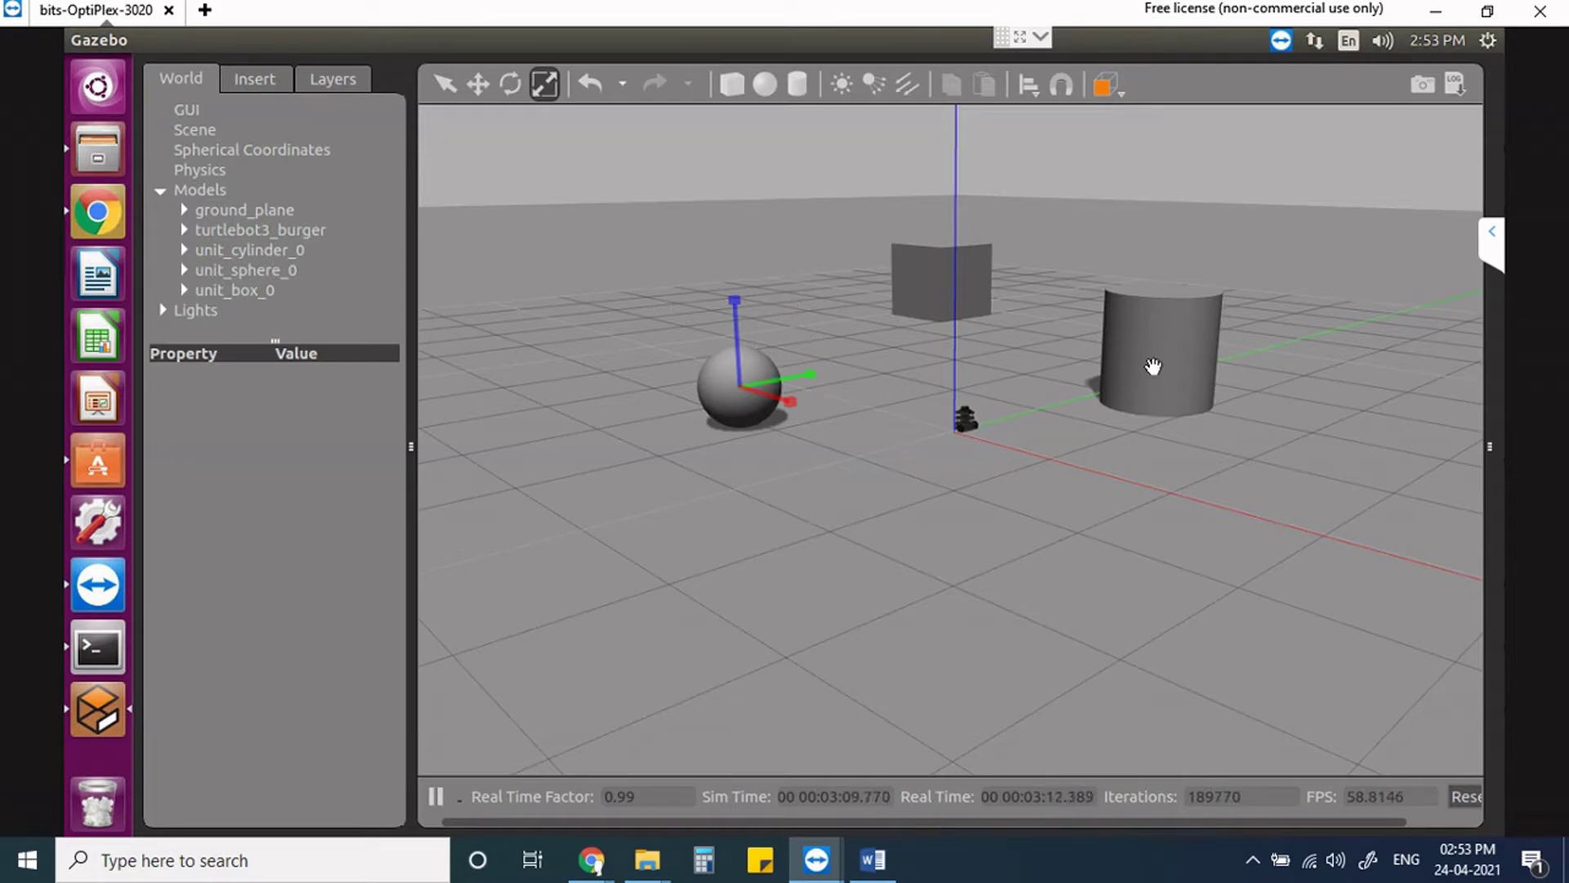
Scale unit_cylinder_0 down in height along the blue axis and make it narrower along a horizontal axis.
left_click(1150, 395)
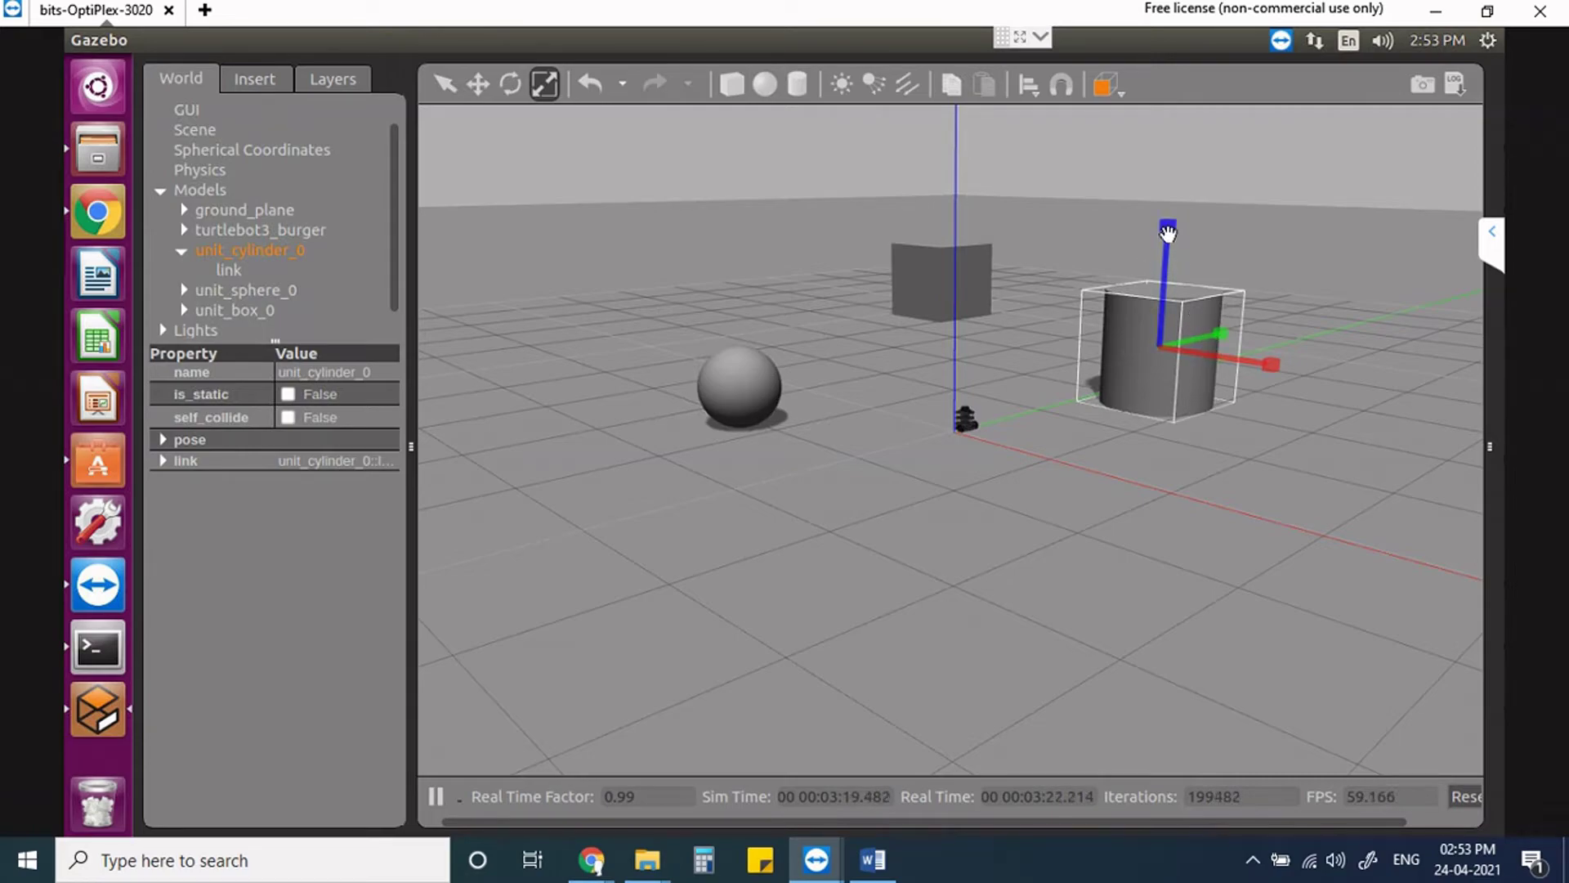
left_click_drag(1167, 237, 1169, 261)
left_click_drag(1243, 370, 1206, 362)
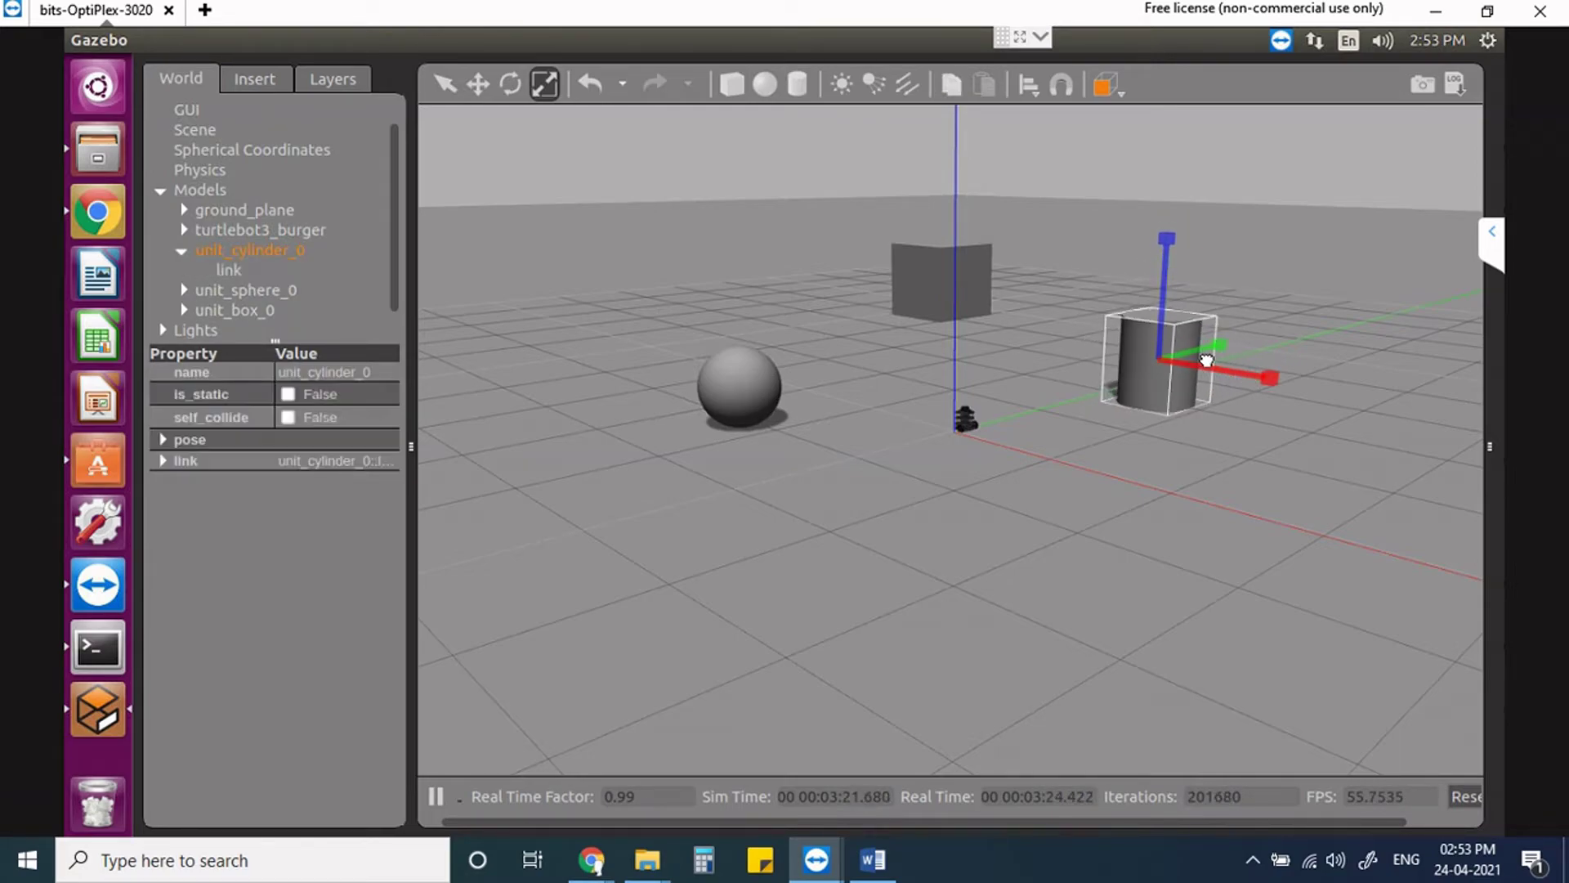
left_click(1223, 452)
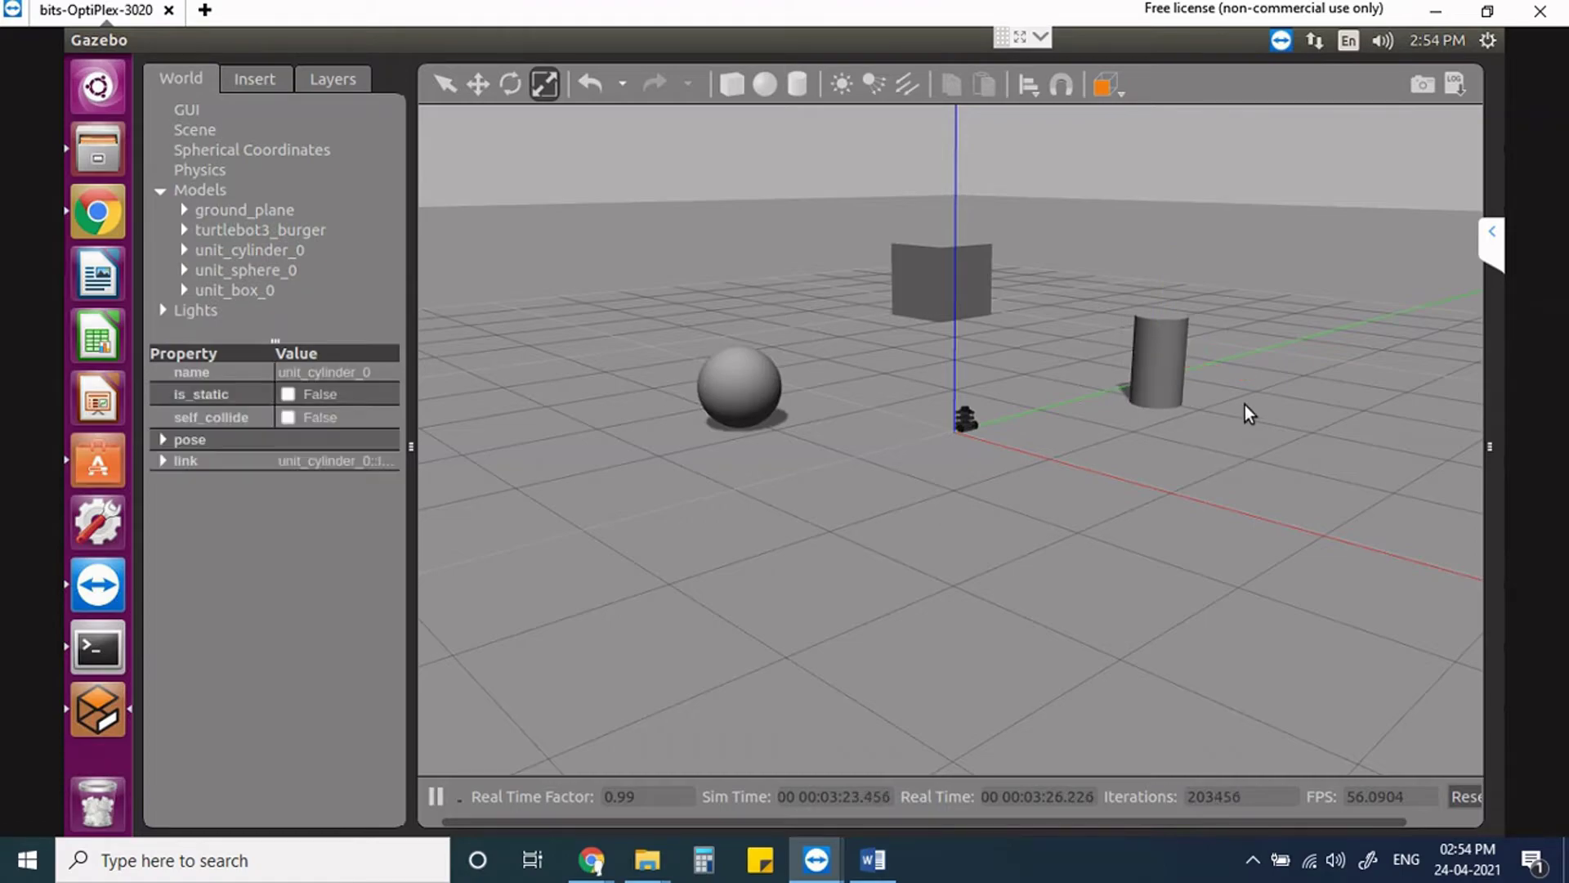
Delete the sphere, the box and the cylinder from the world, leaving only the robot on the ground plane.
left_click(512, 85)
left_click_drag(884, 517, 856, 544)
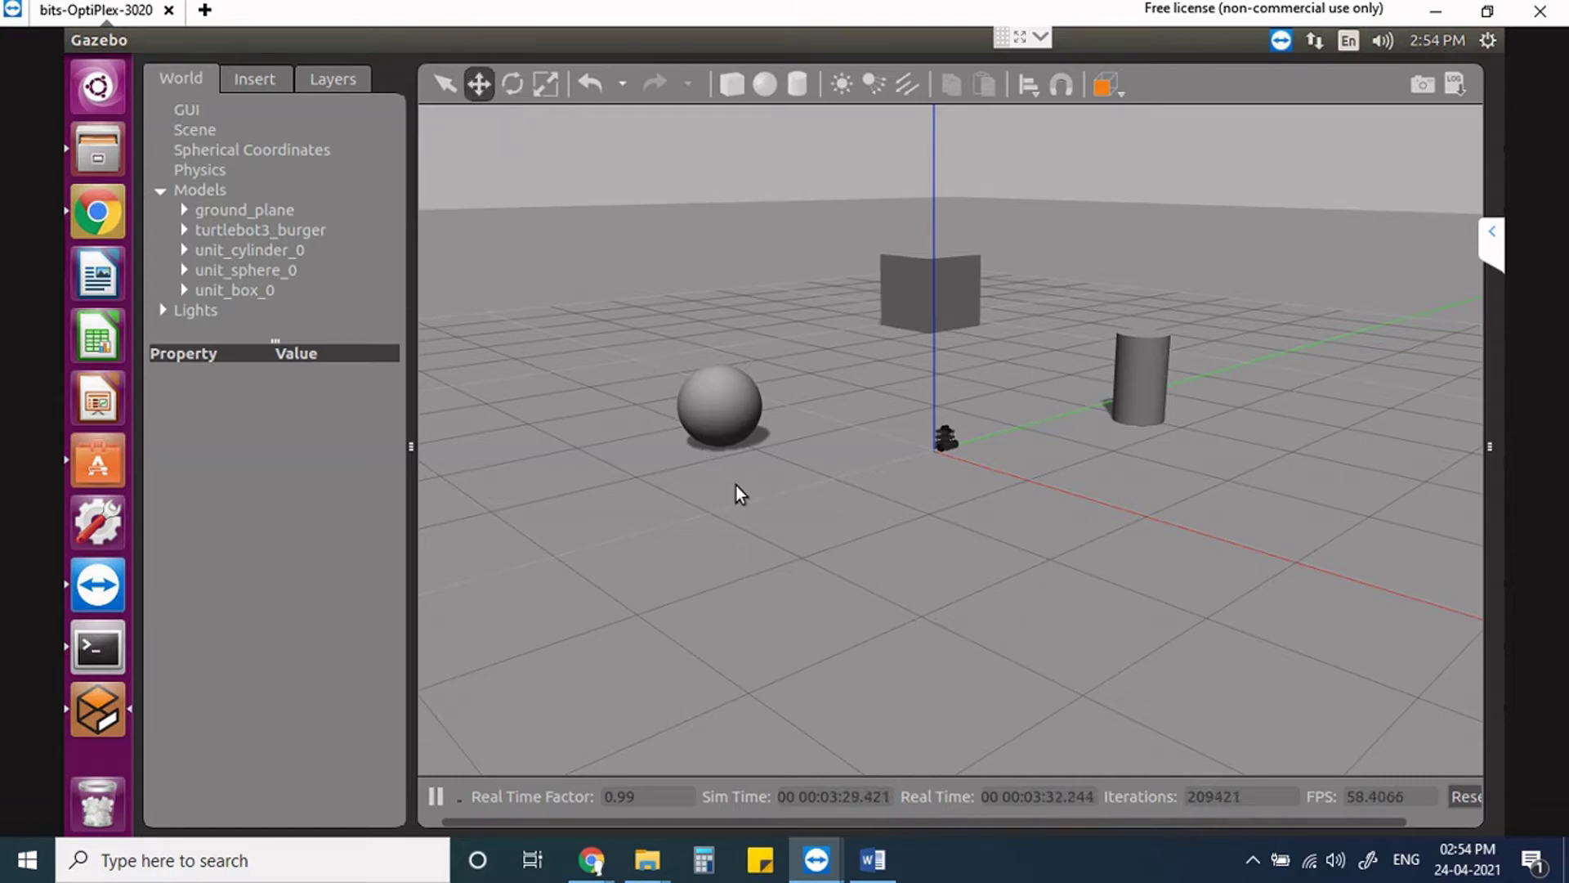
left_click_drag(821, 521, 750, 512)
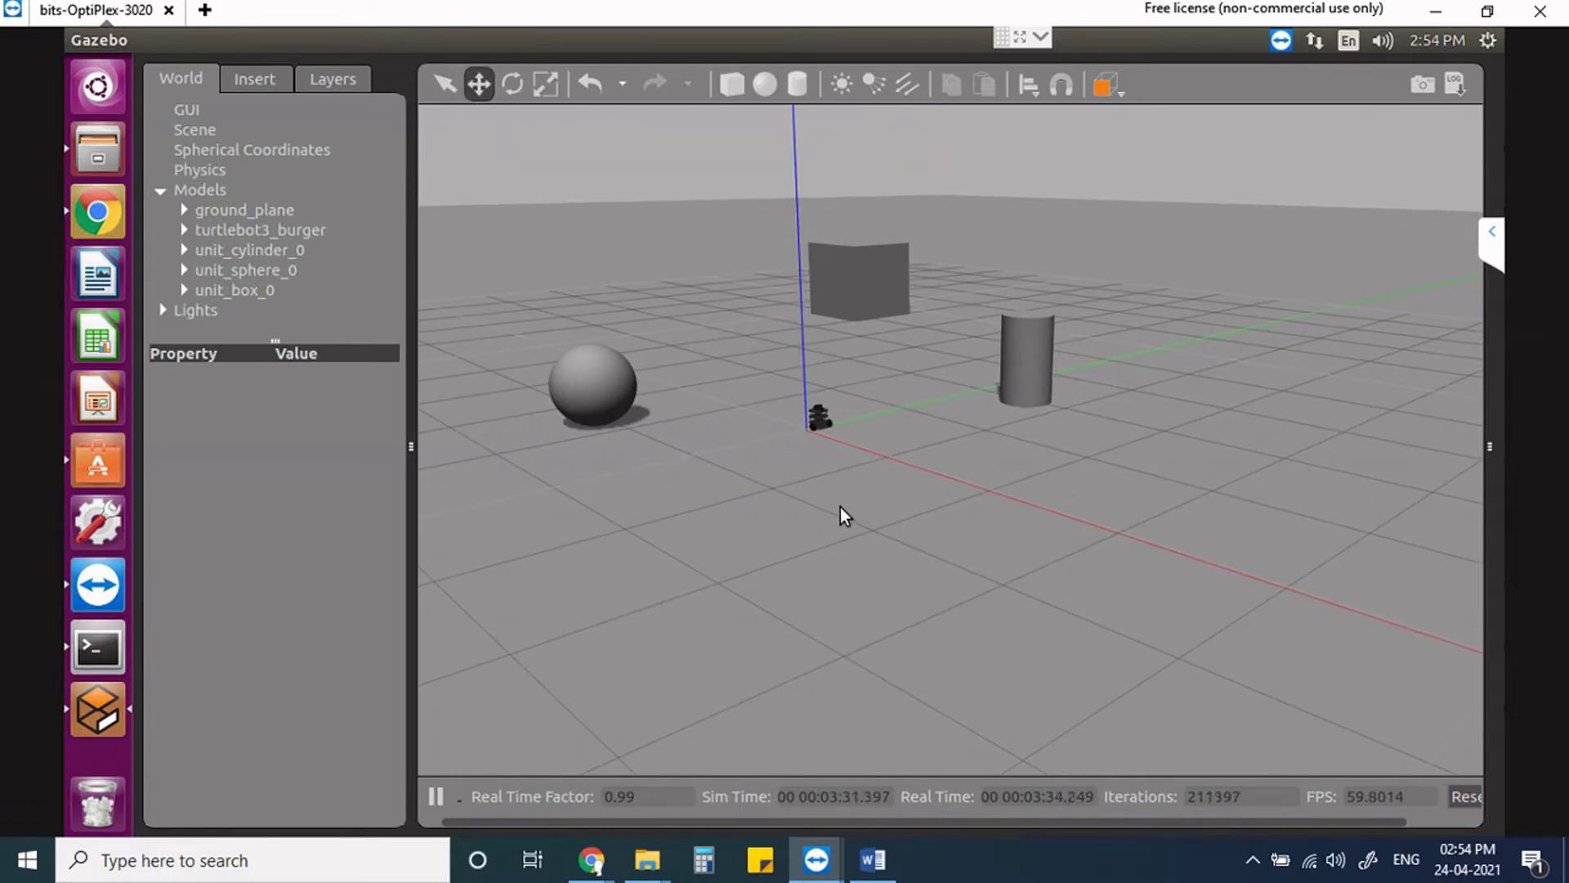
left_click(597, 385)
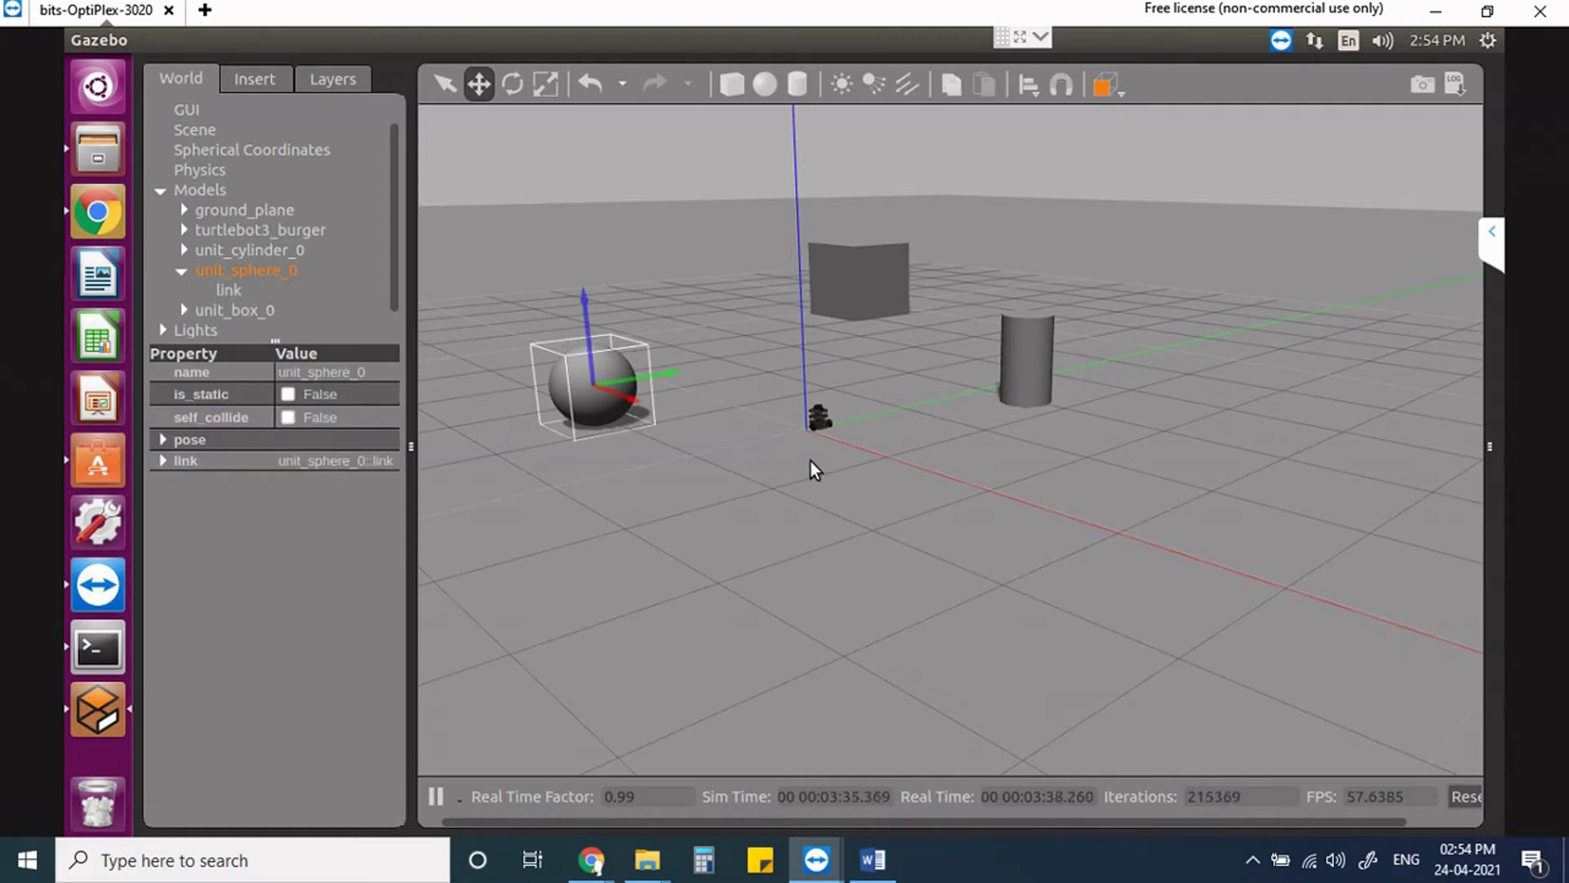
key("Delete")
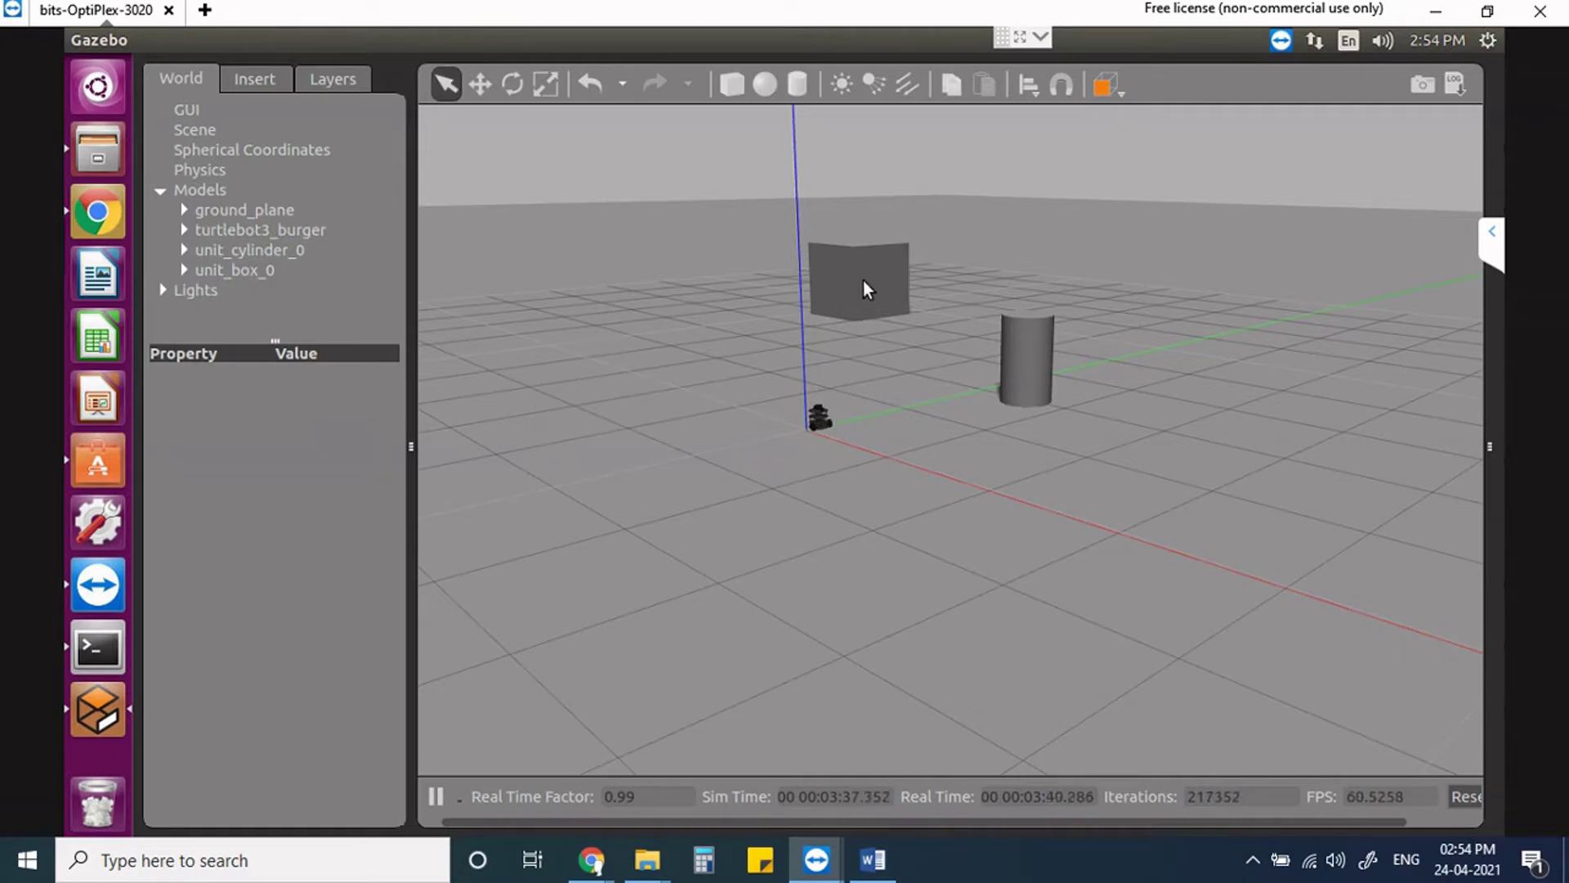
left_click_drag(872, 315, 874, 317)
left_click(875, 316)
key("Delete")
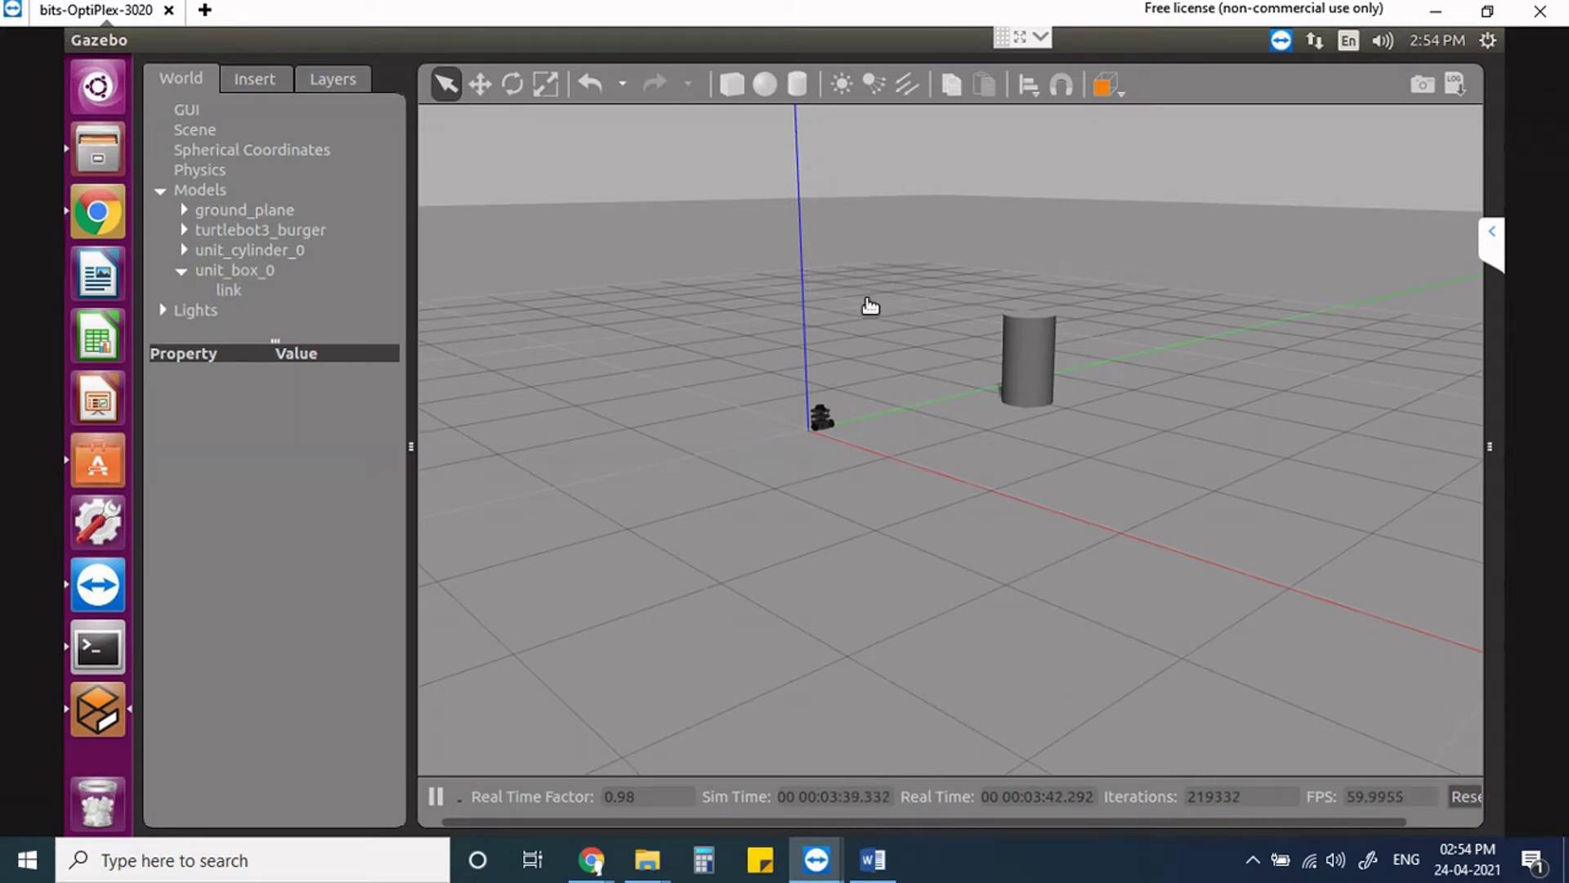
left_click(1032, 356)
key("Delete")
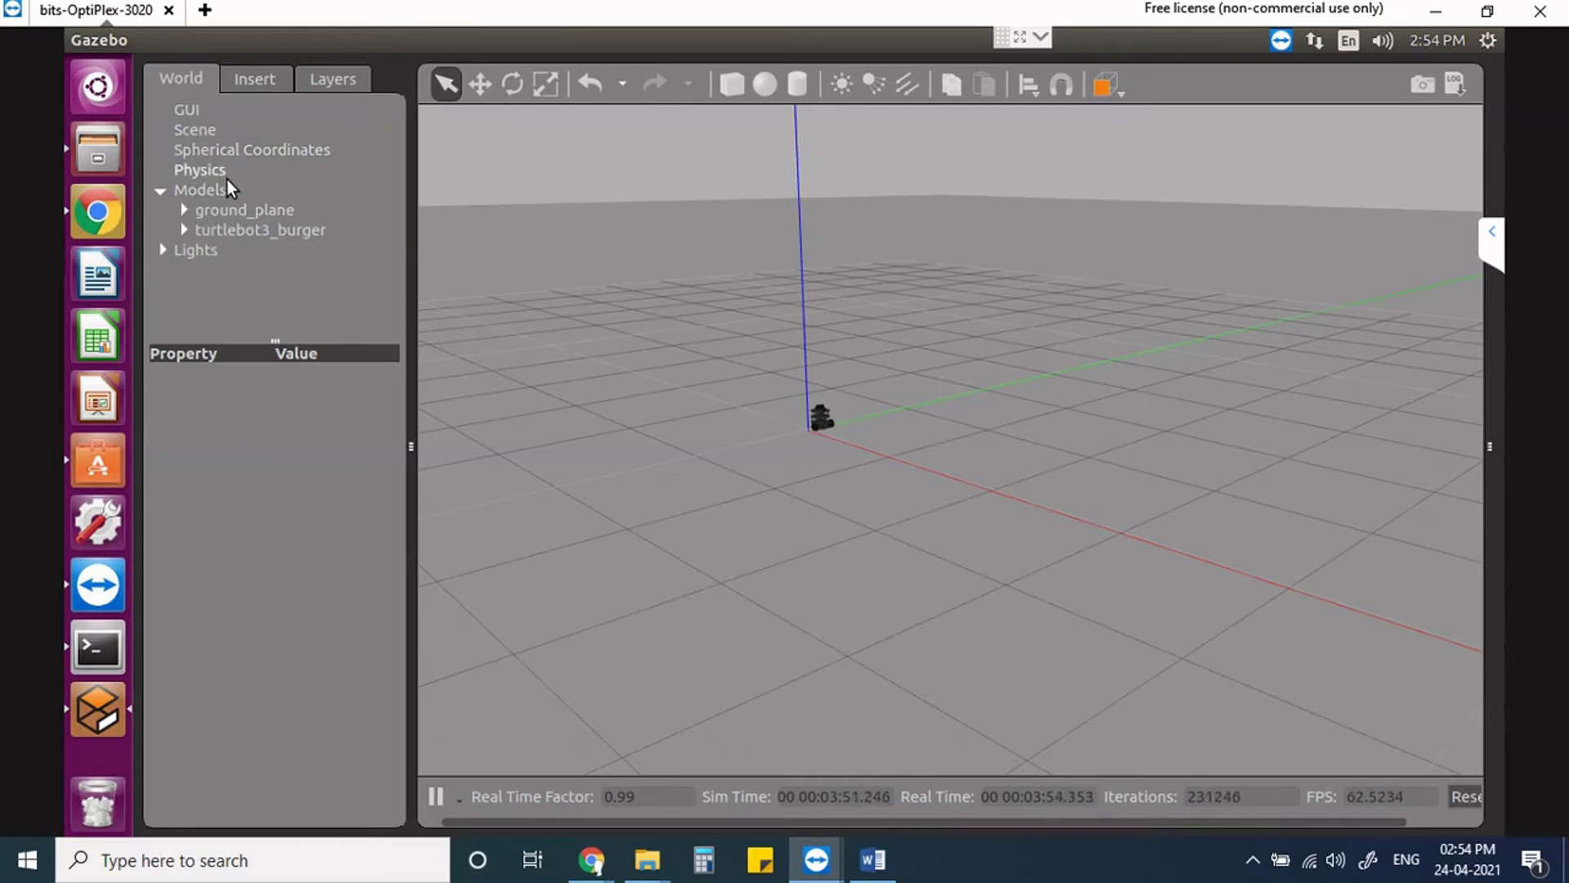
Expand turtlebot3_burger in the world's model tree and examine its base_footprint link's properties and highlighted body up close.
double_click(206, 211)
left_click(183, 210)
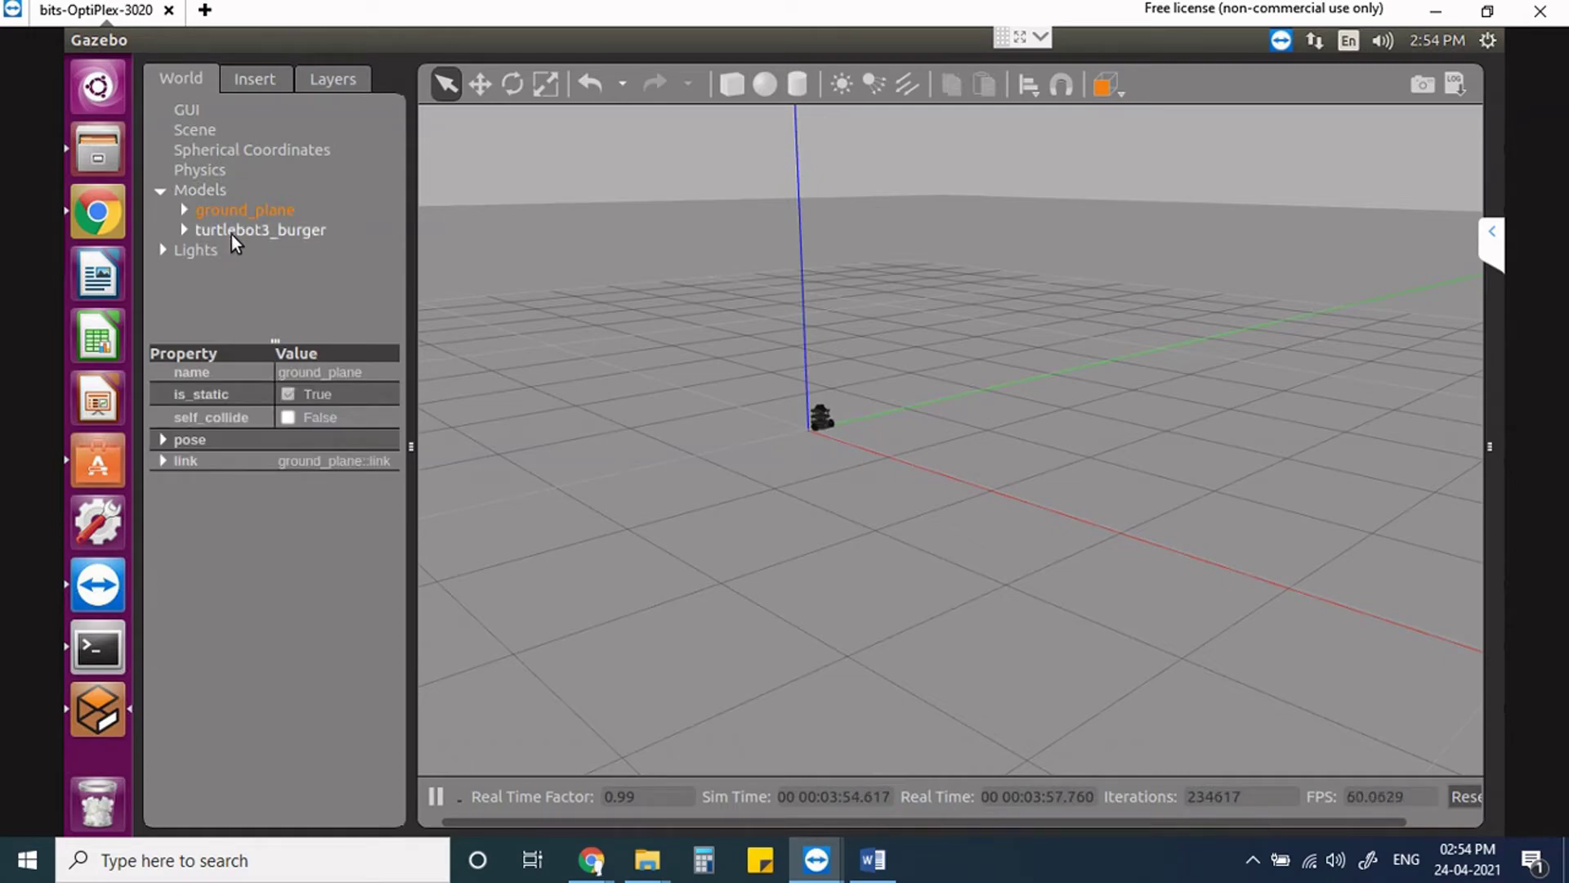
left_click(184, 229)
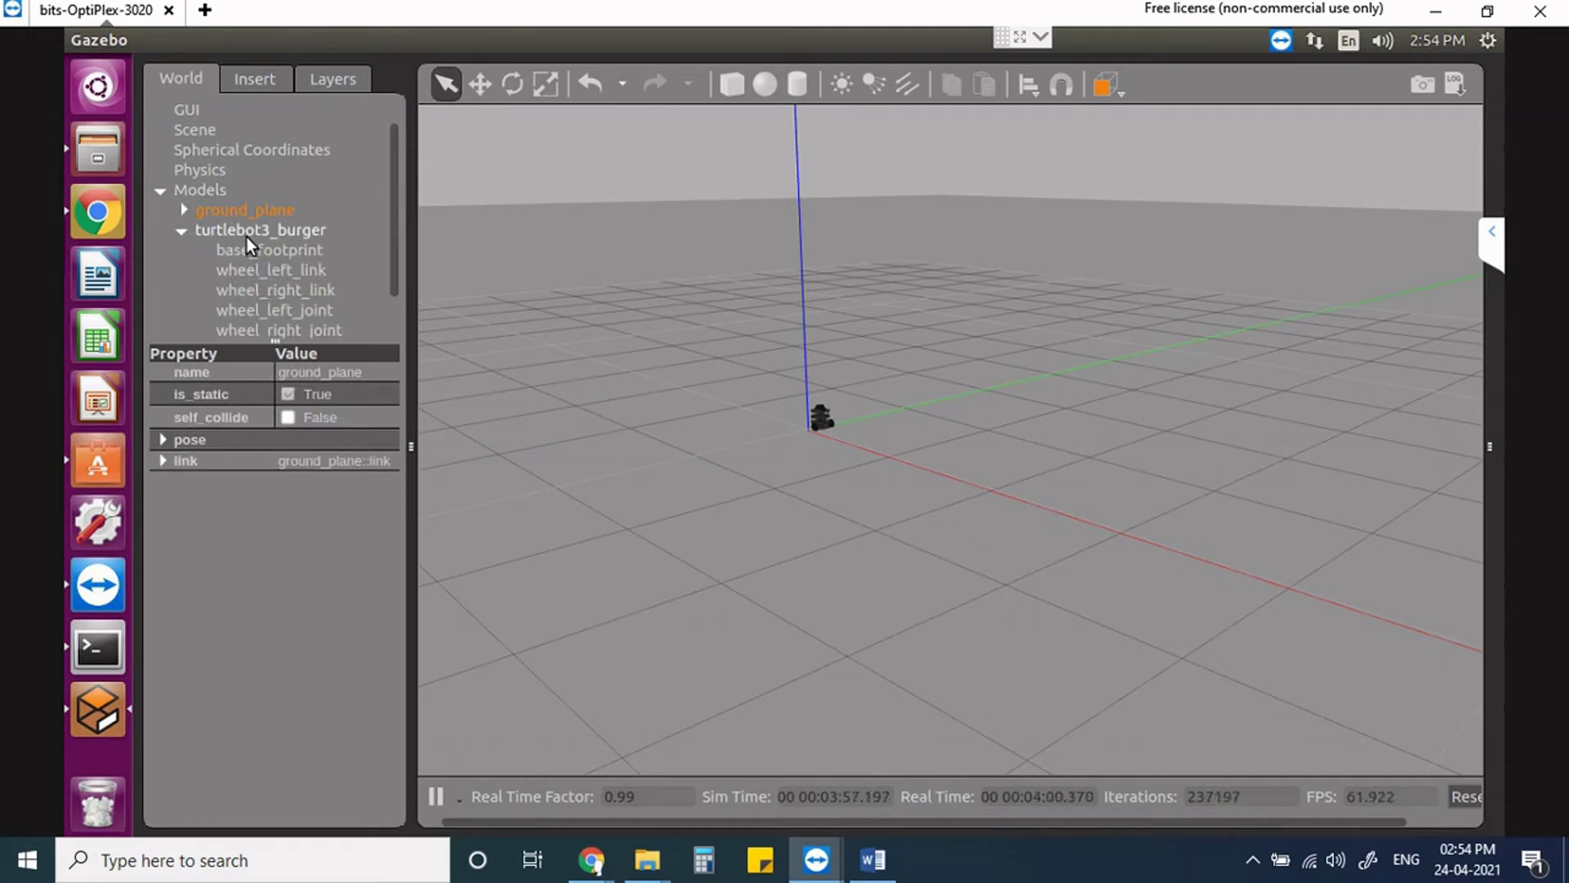
left_click(273, 249)
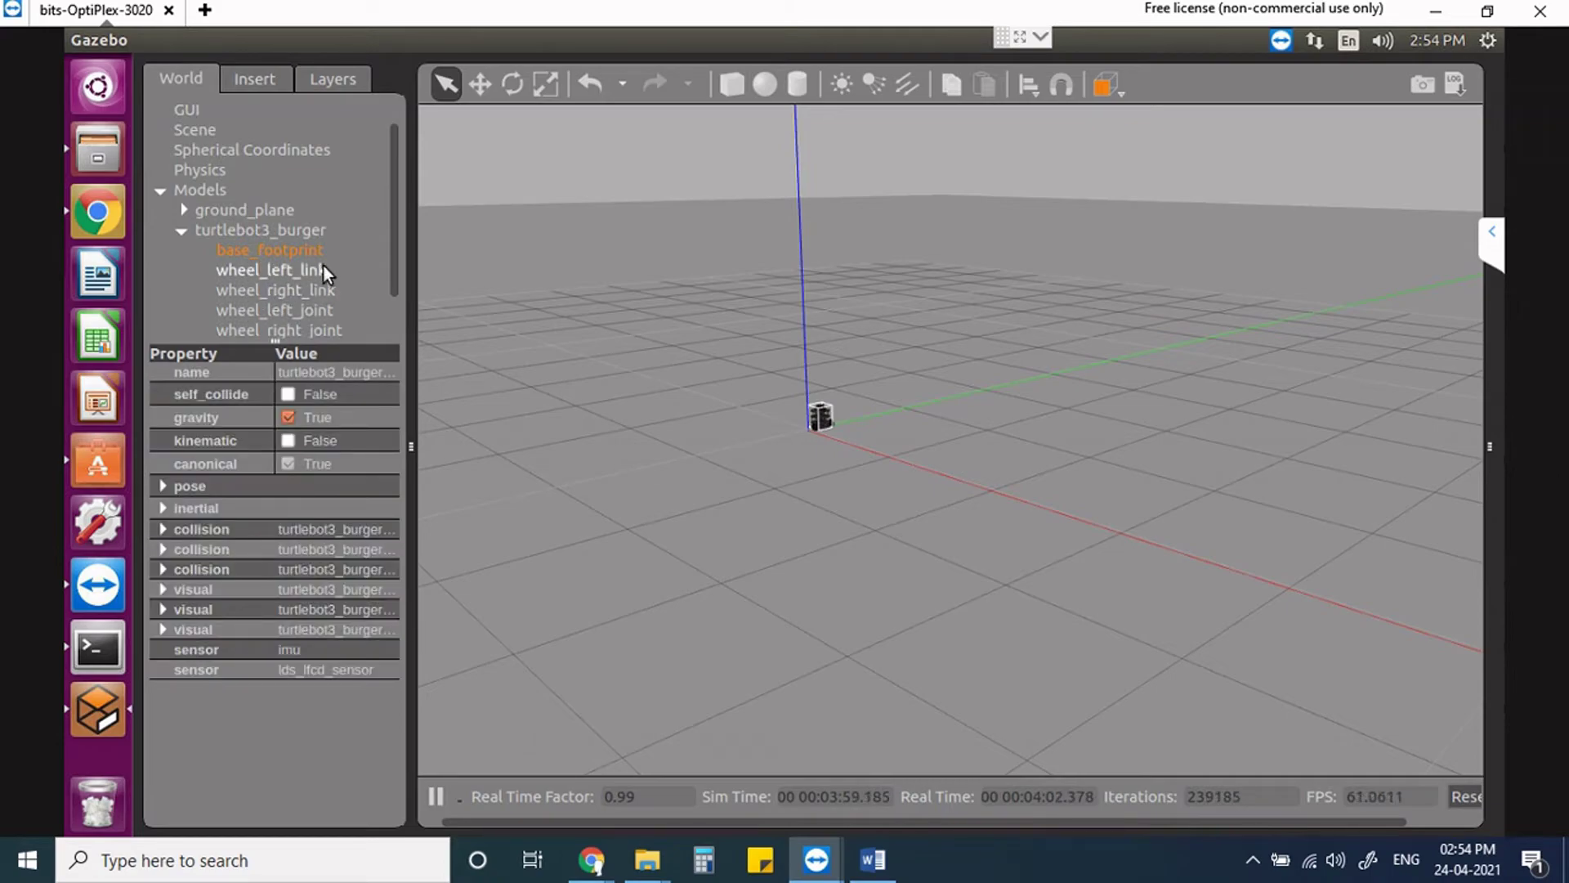
middle_click_drag(951, 440, 798, 417)
scroll(799, 417, "up", 10)
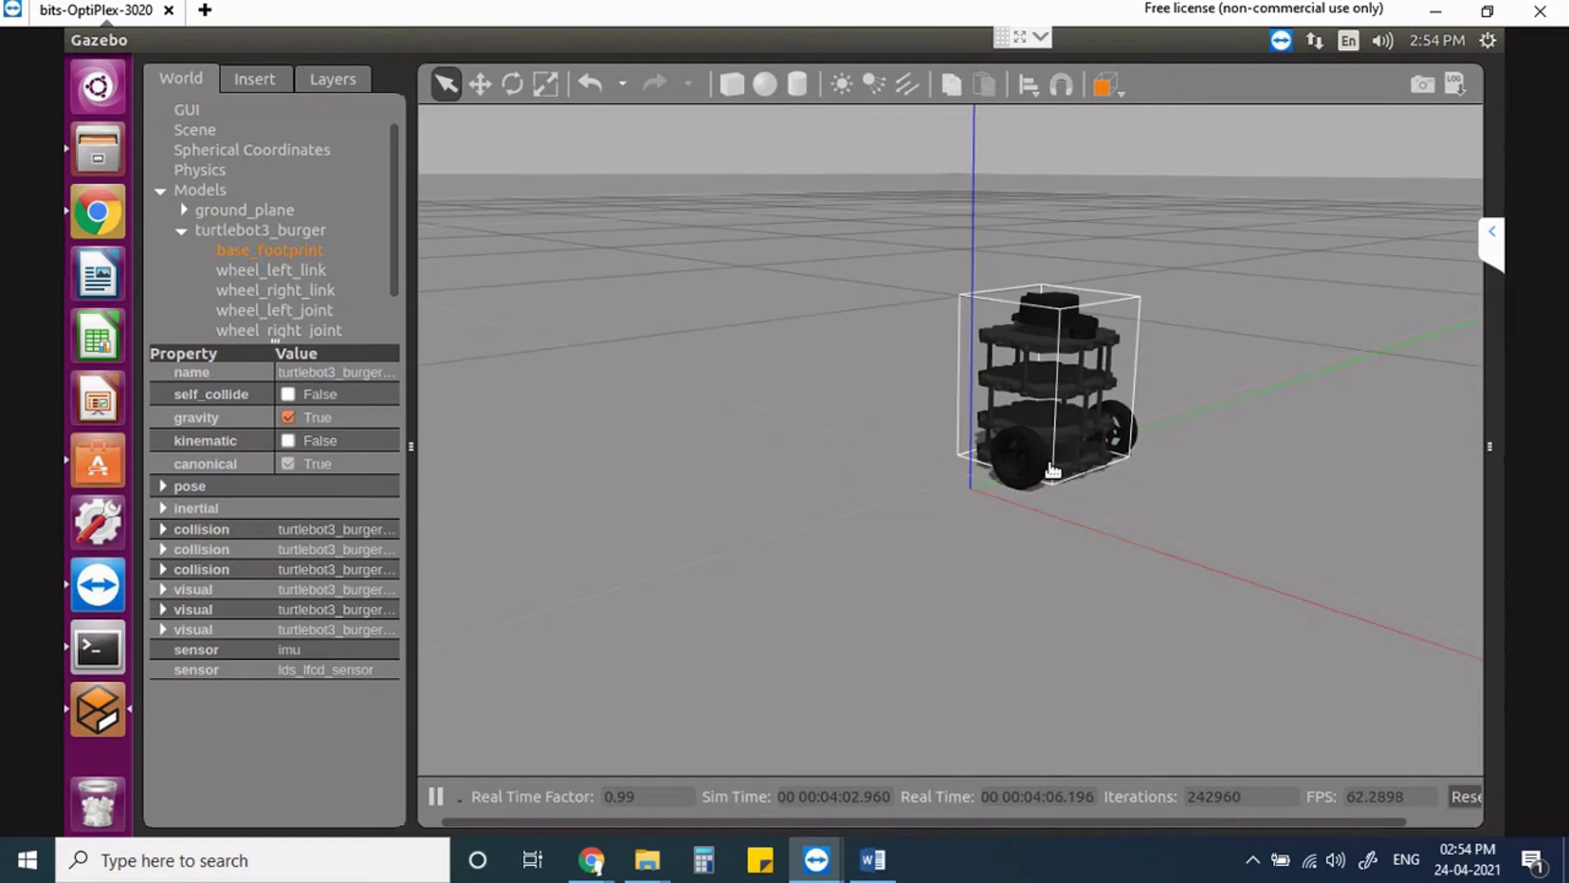
Examine the robot's wheel_left_link and wheel_right_link, followed by its wheel_left_joint and wheel_right_joint, in the model tree.
scroll(1054, 470, "up", 3)
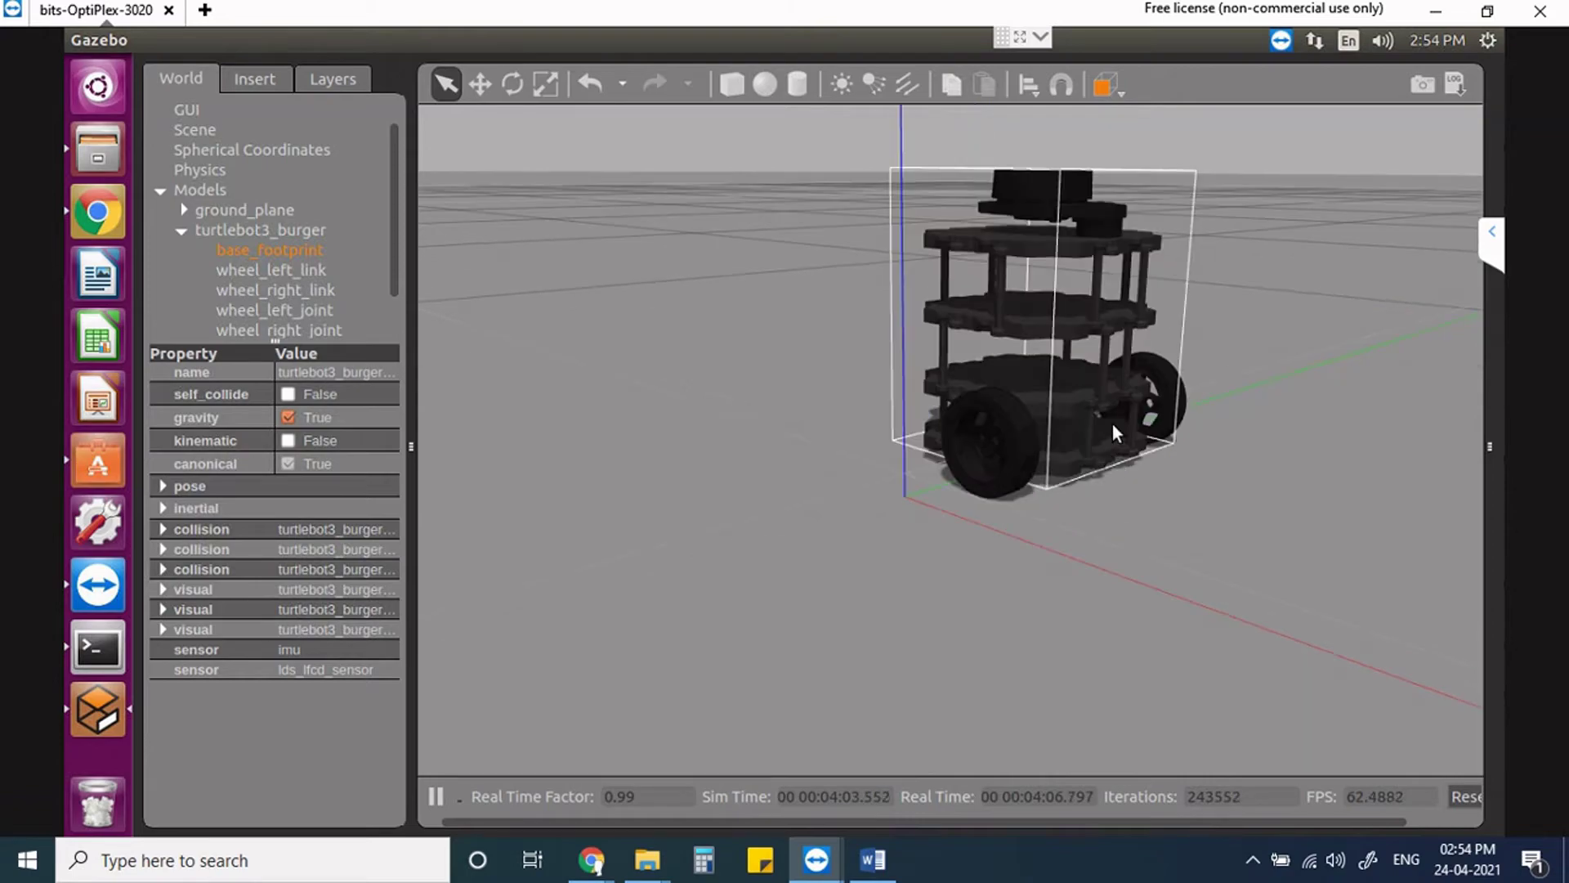
left_click(276, 270)
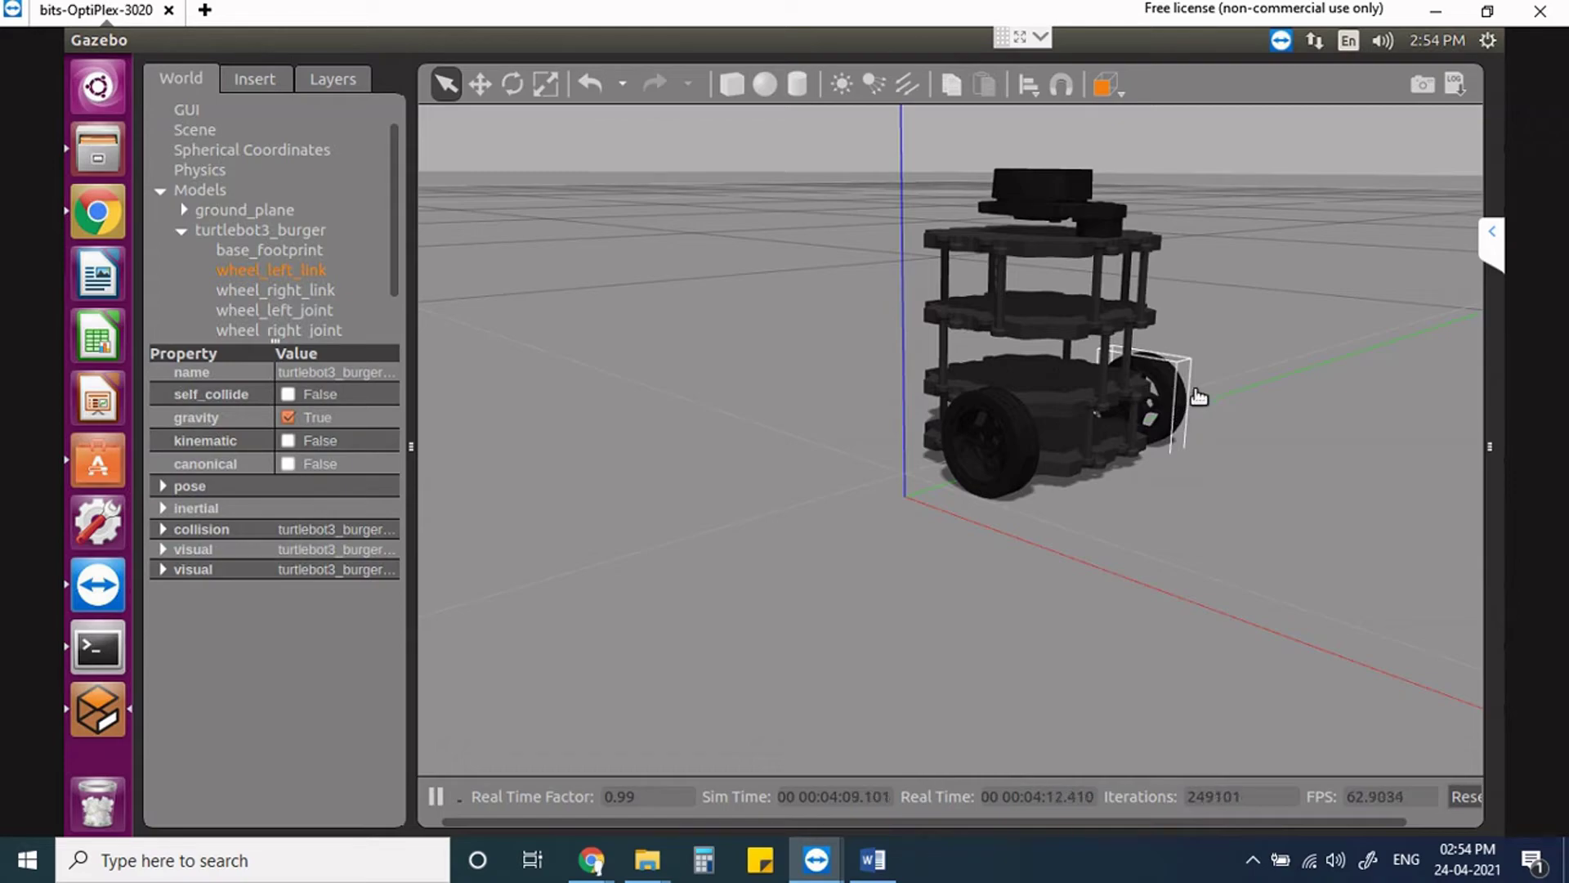
left_click(262, 291)
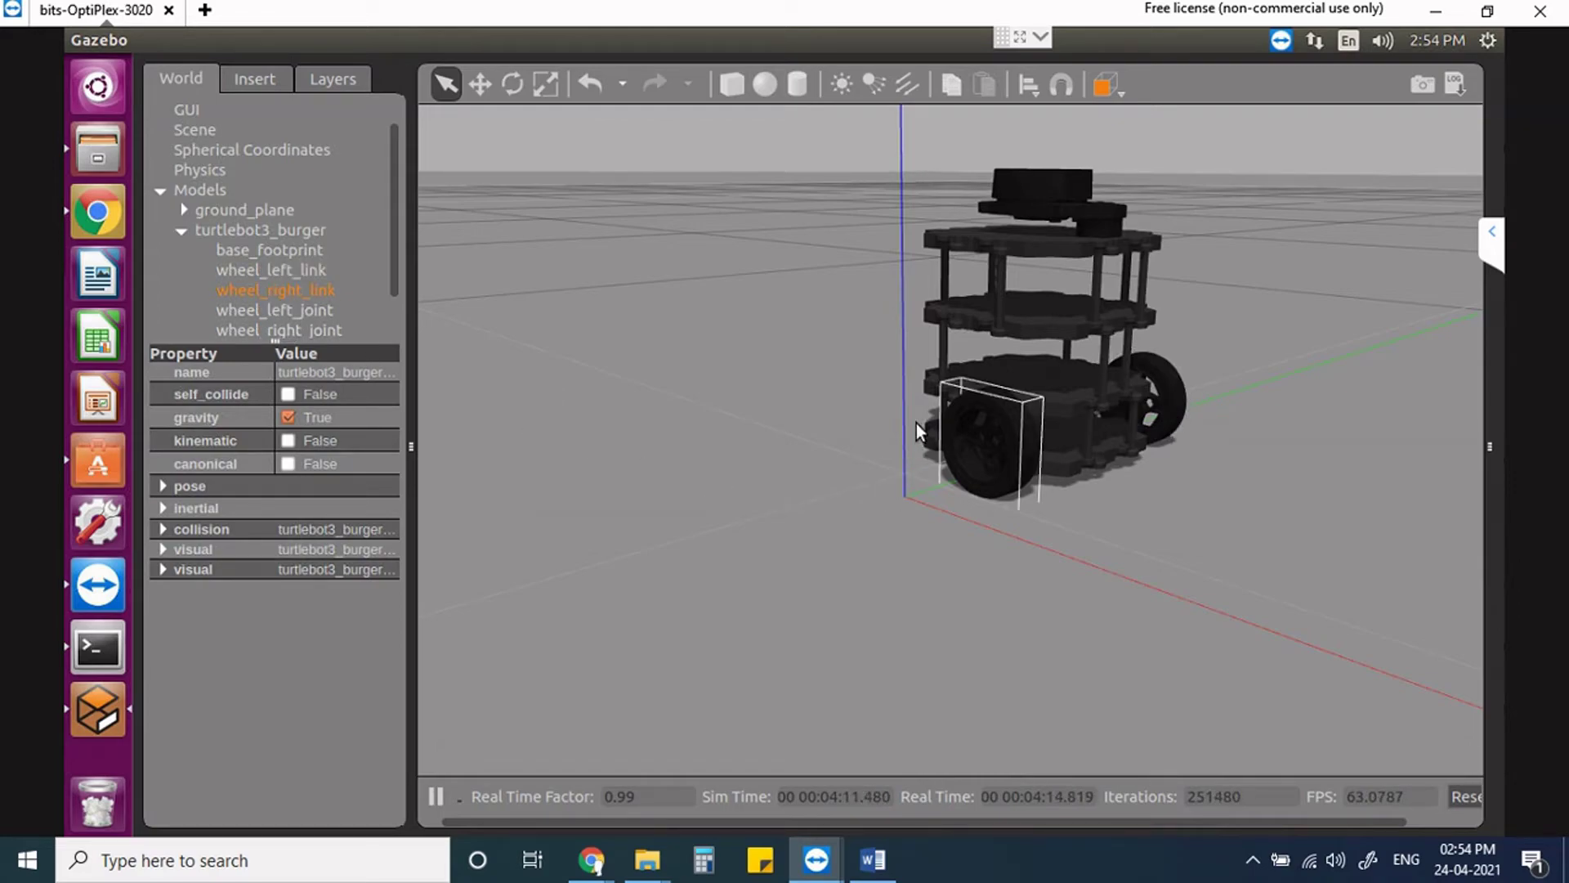
left_click(274, 314)
left_click(275, 329)
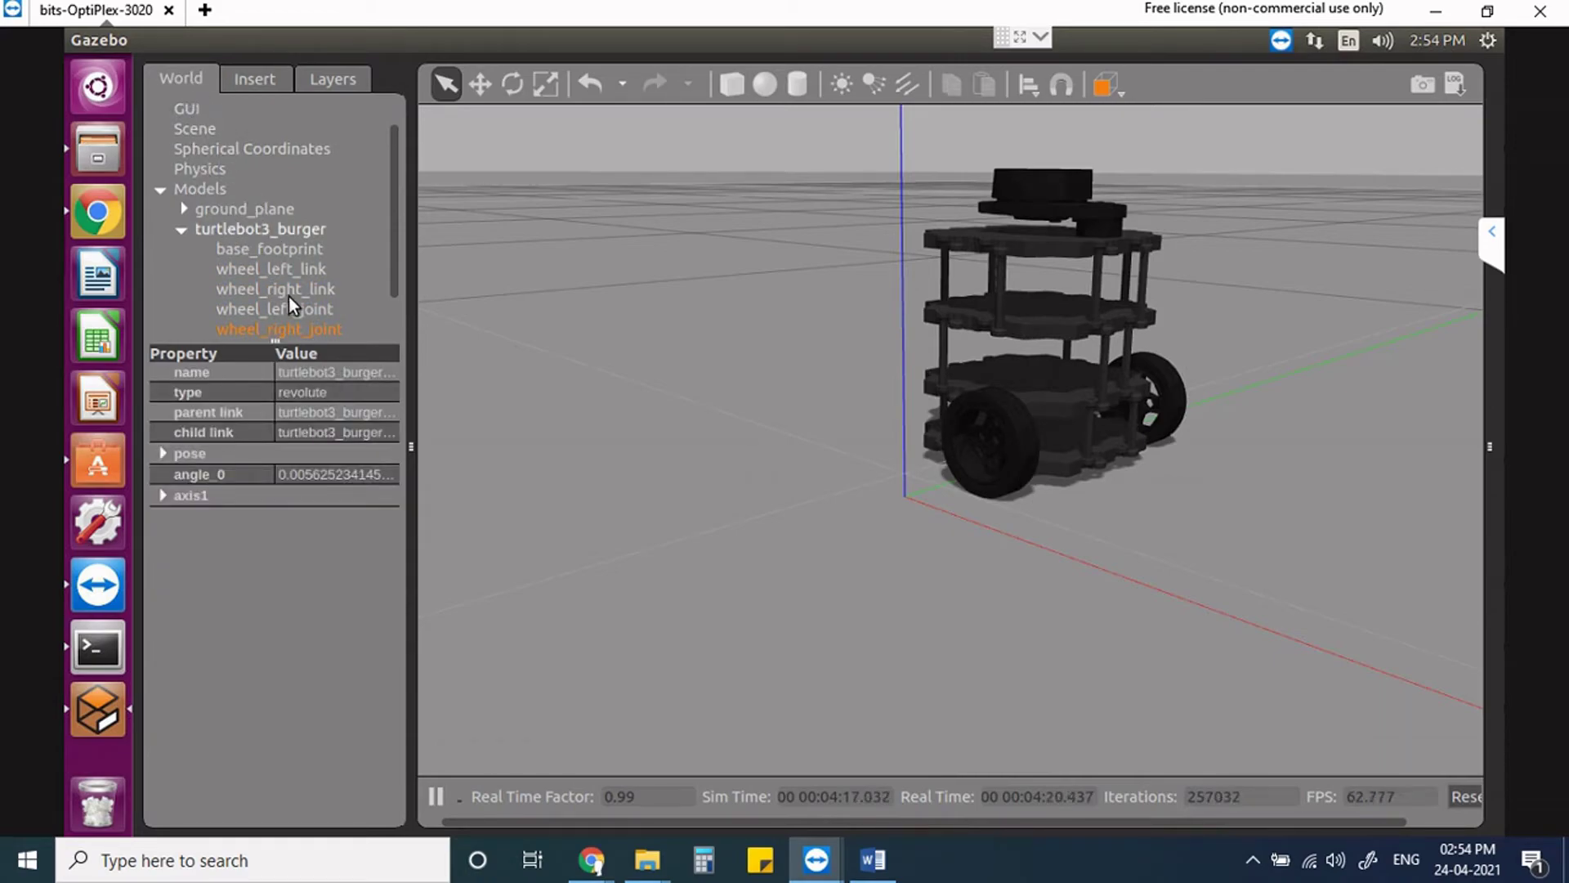
Try to insert the local Apartment model on the ground plane beside the robot, working from the top view.
left_click(260, 80)
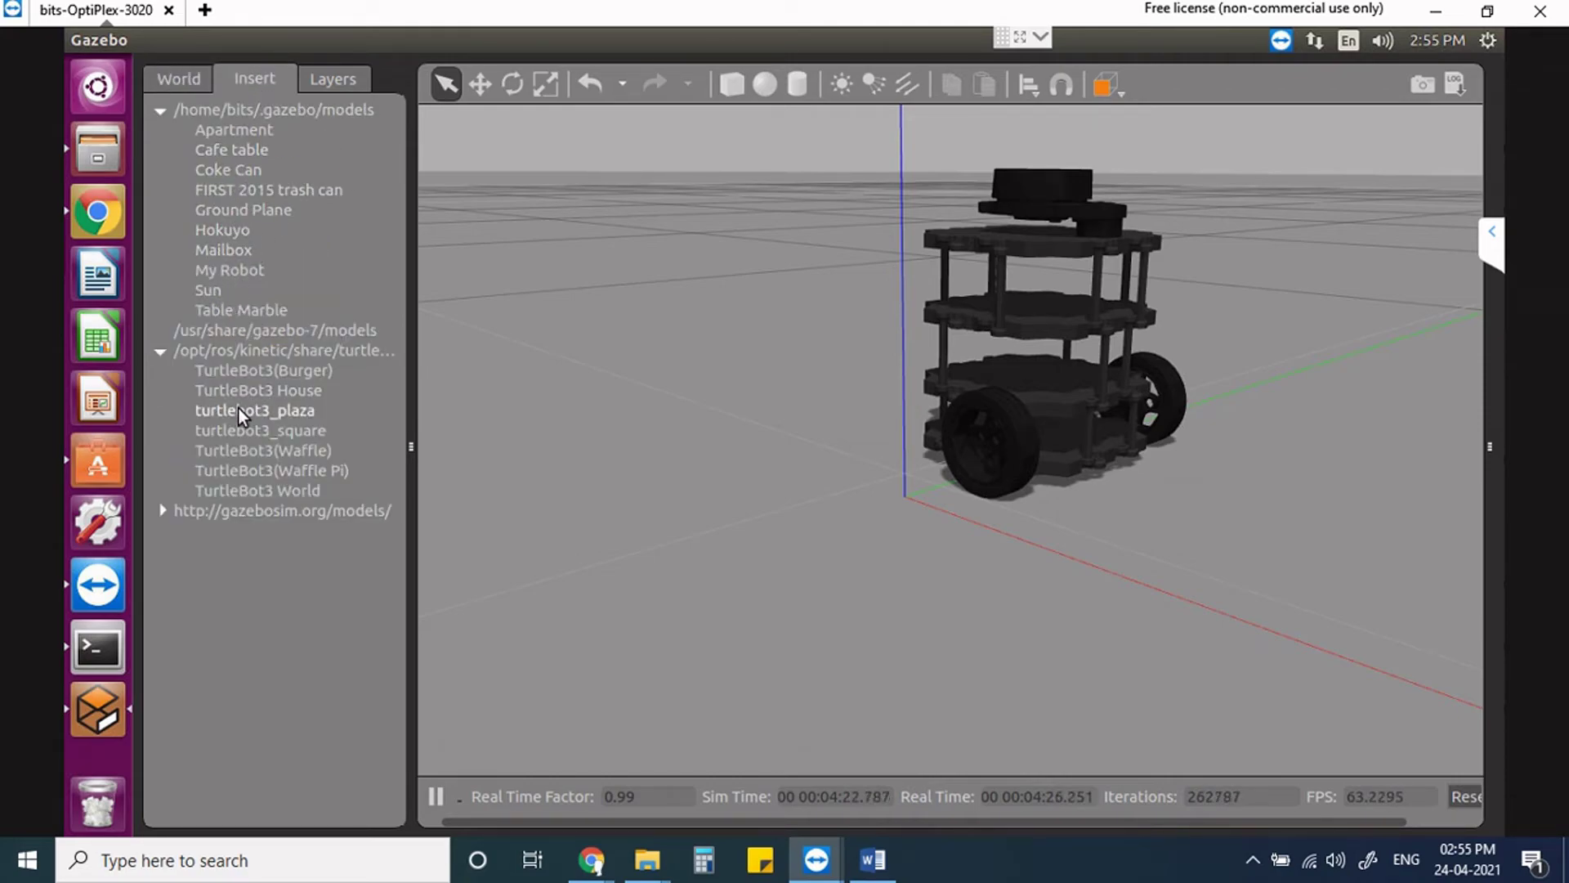
left_click(1115, 96)
left_click(1153, 139)
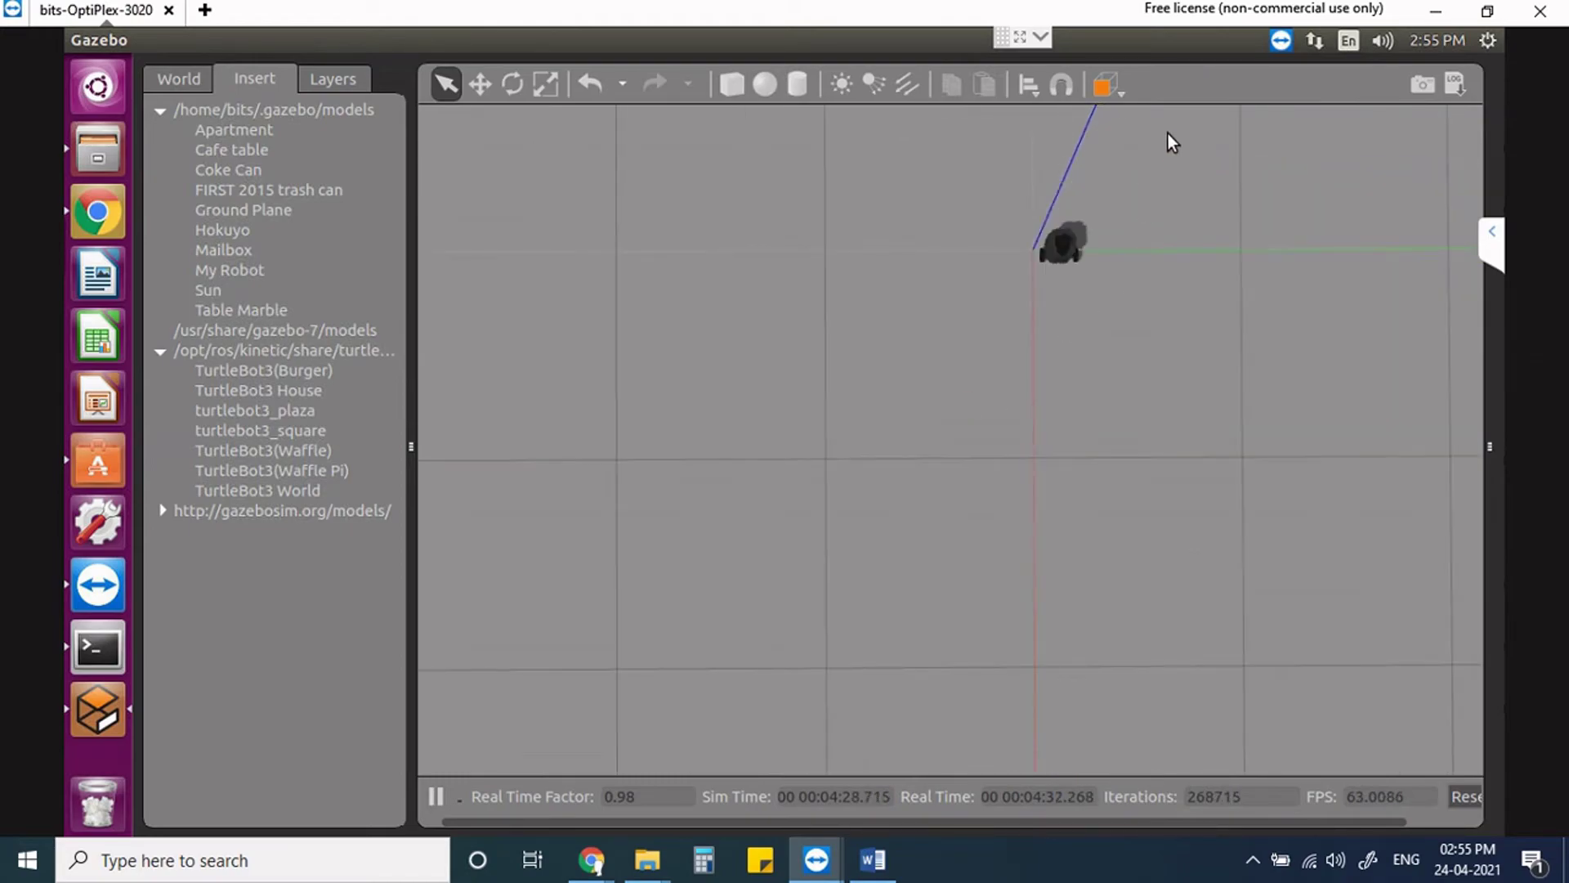
left_click(242, 131)
left_click(697, 350)
Return to the home view and place a Cafe table model on the ground plane behind the robot.
left_click(1121, 91)
left_click(1230, 131)
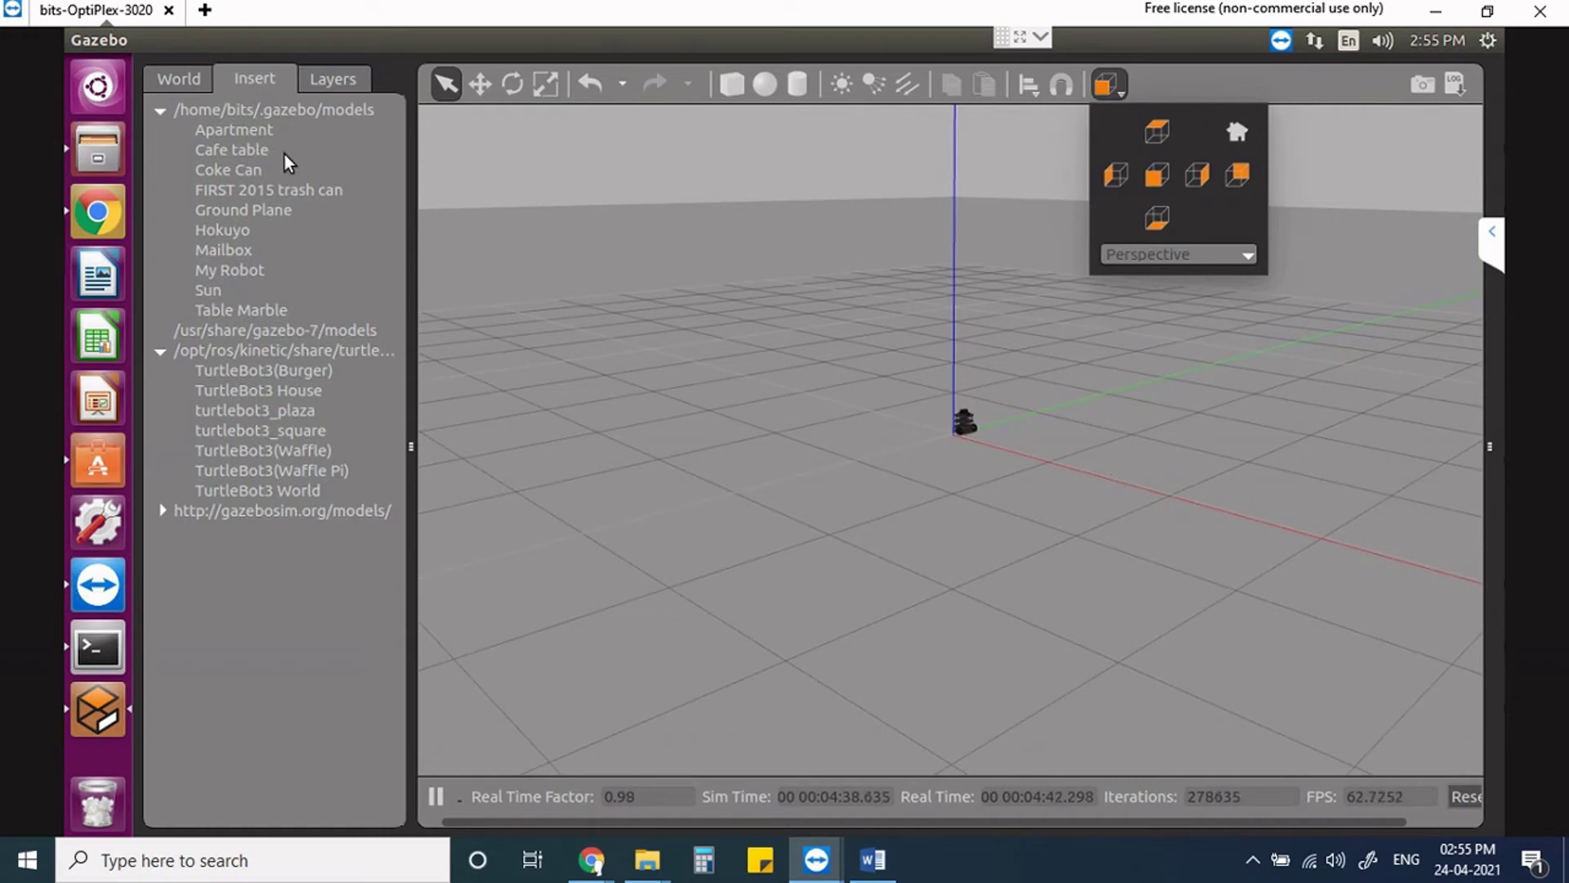
left_click(786, 356)
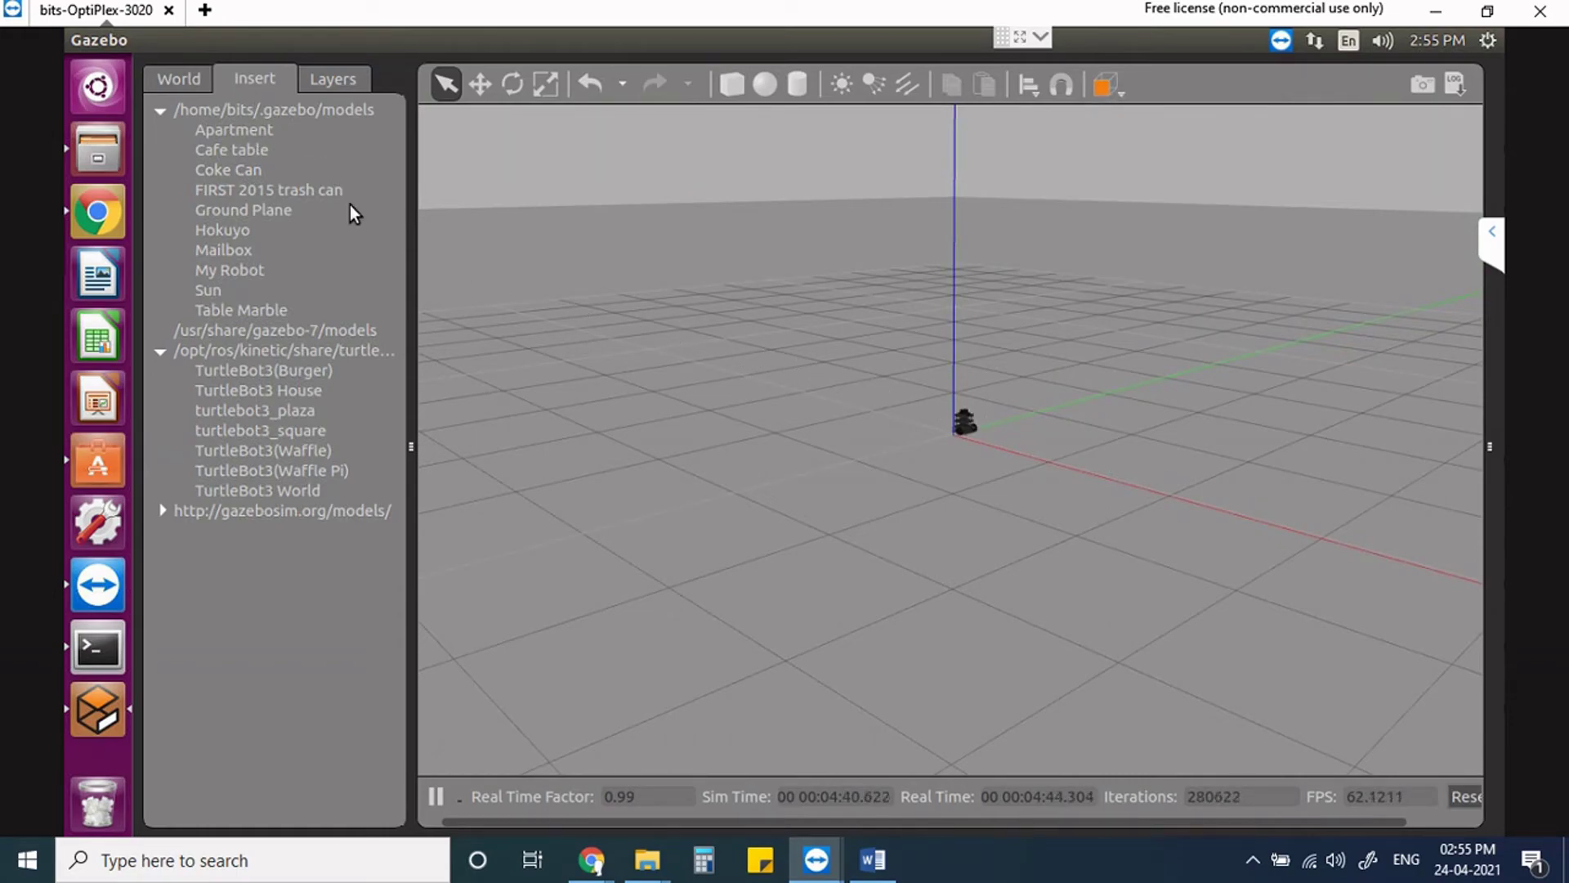
left_click(237, 149)
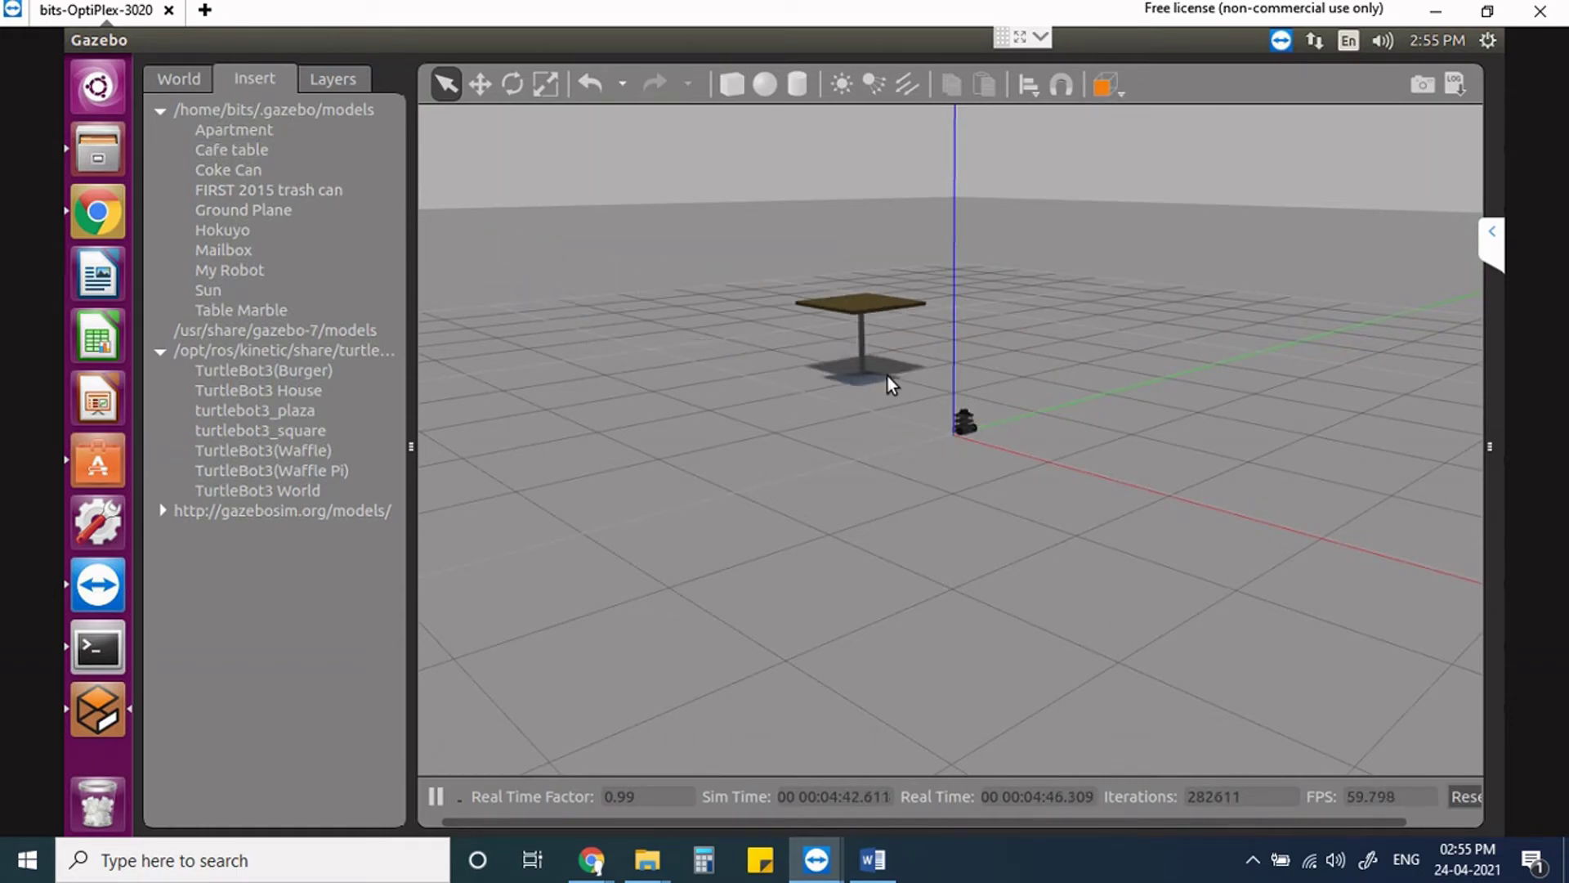
left_click(979, 365)
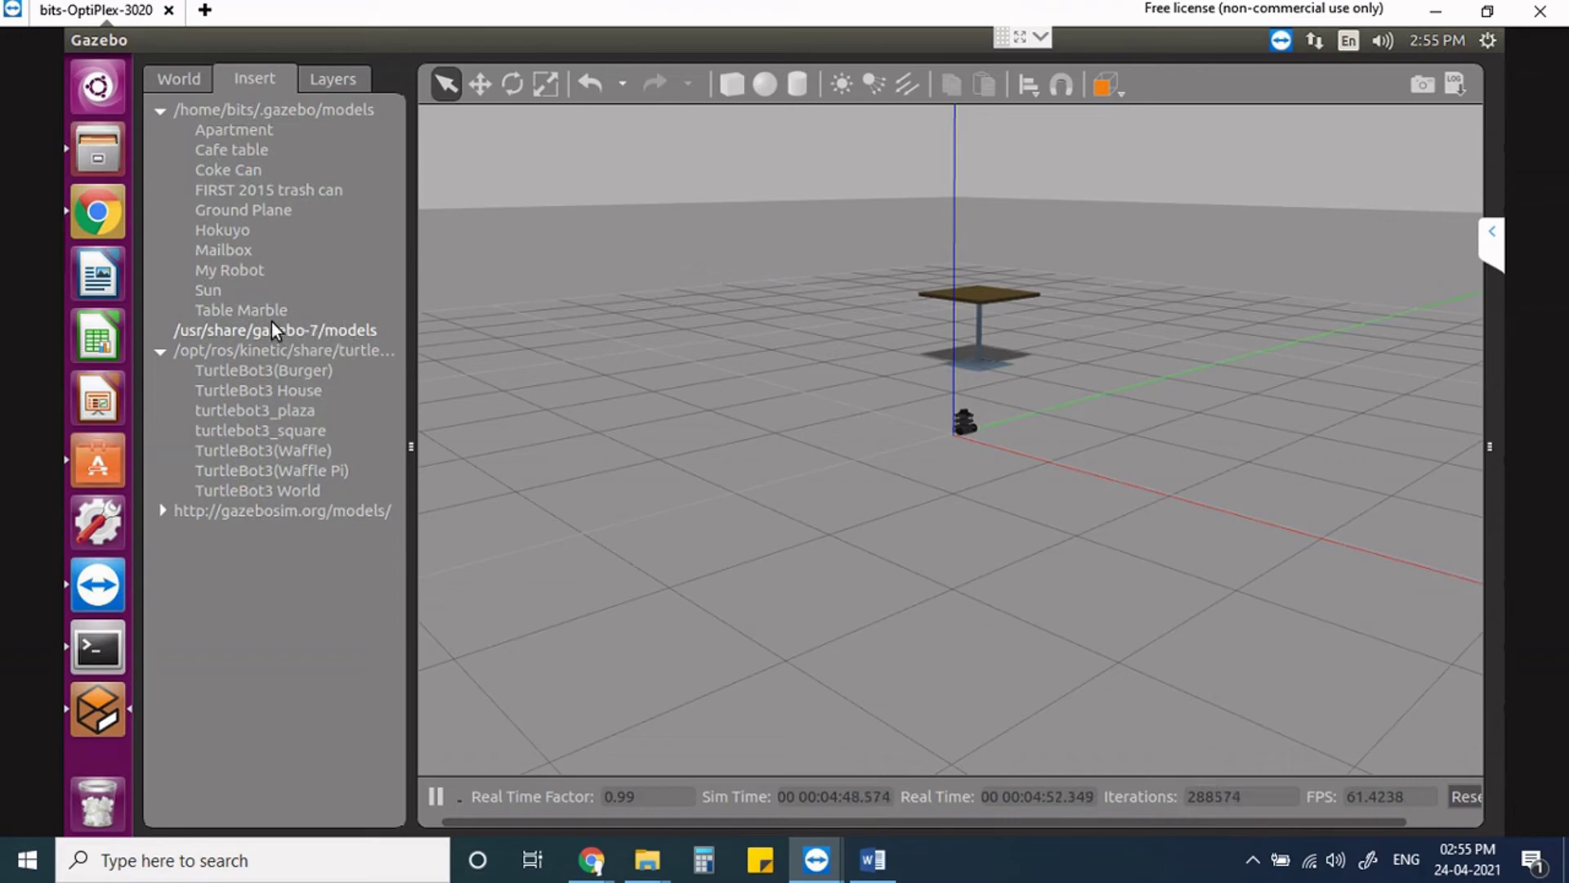
Insert the turtlebot3_plaza model so its walls surround the robot, and inspect the layout from above.
left_click(275, 410)
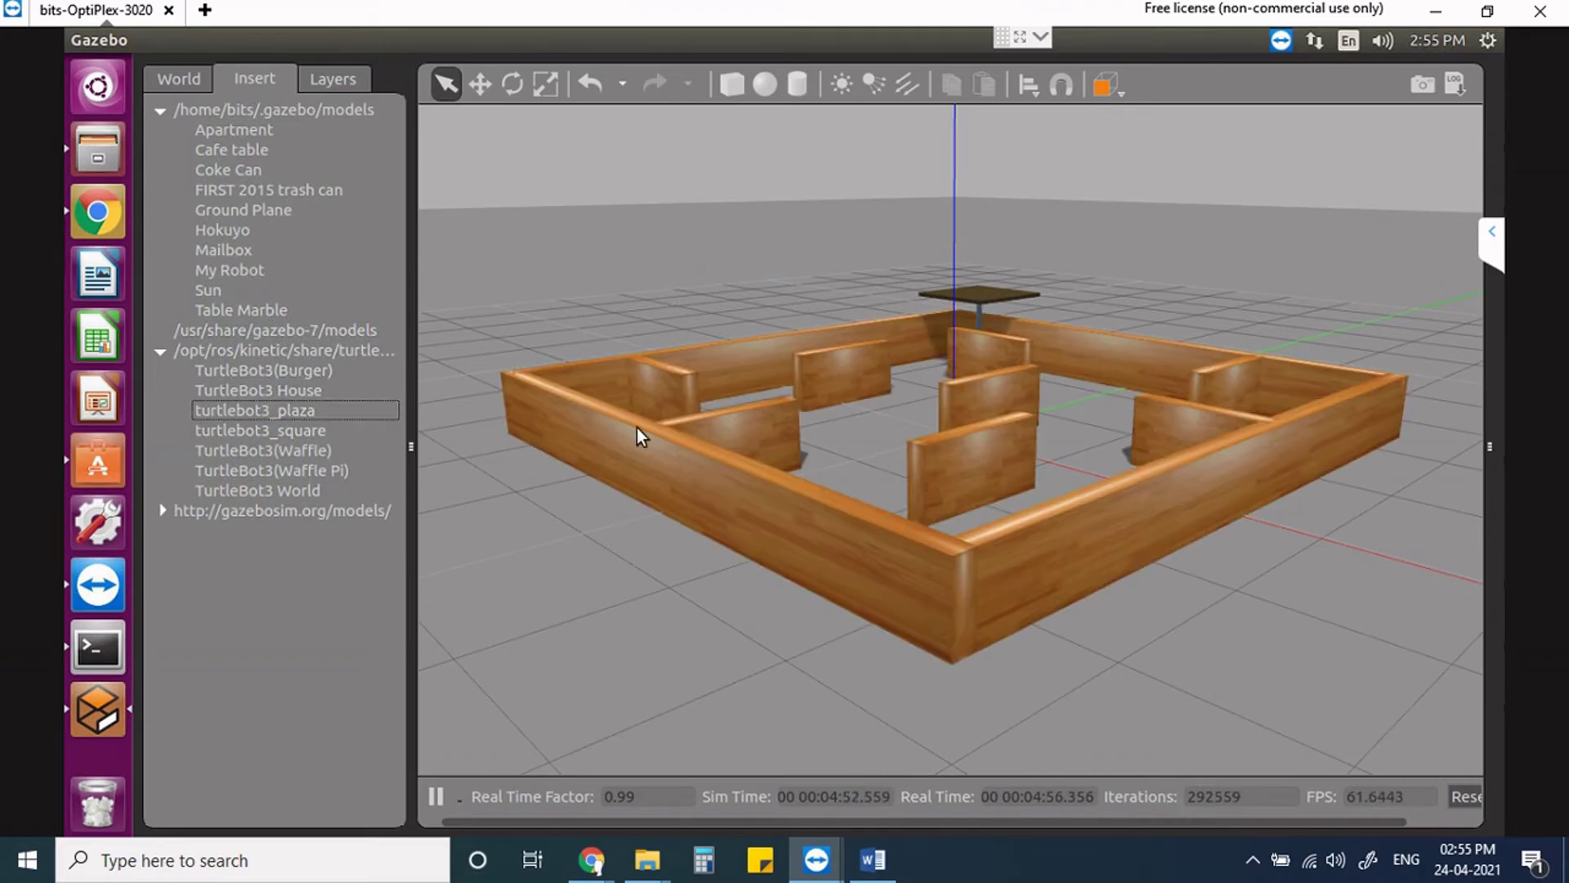
left_click(848, 468)
scroll(852, 469, "up", 2)
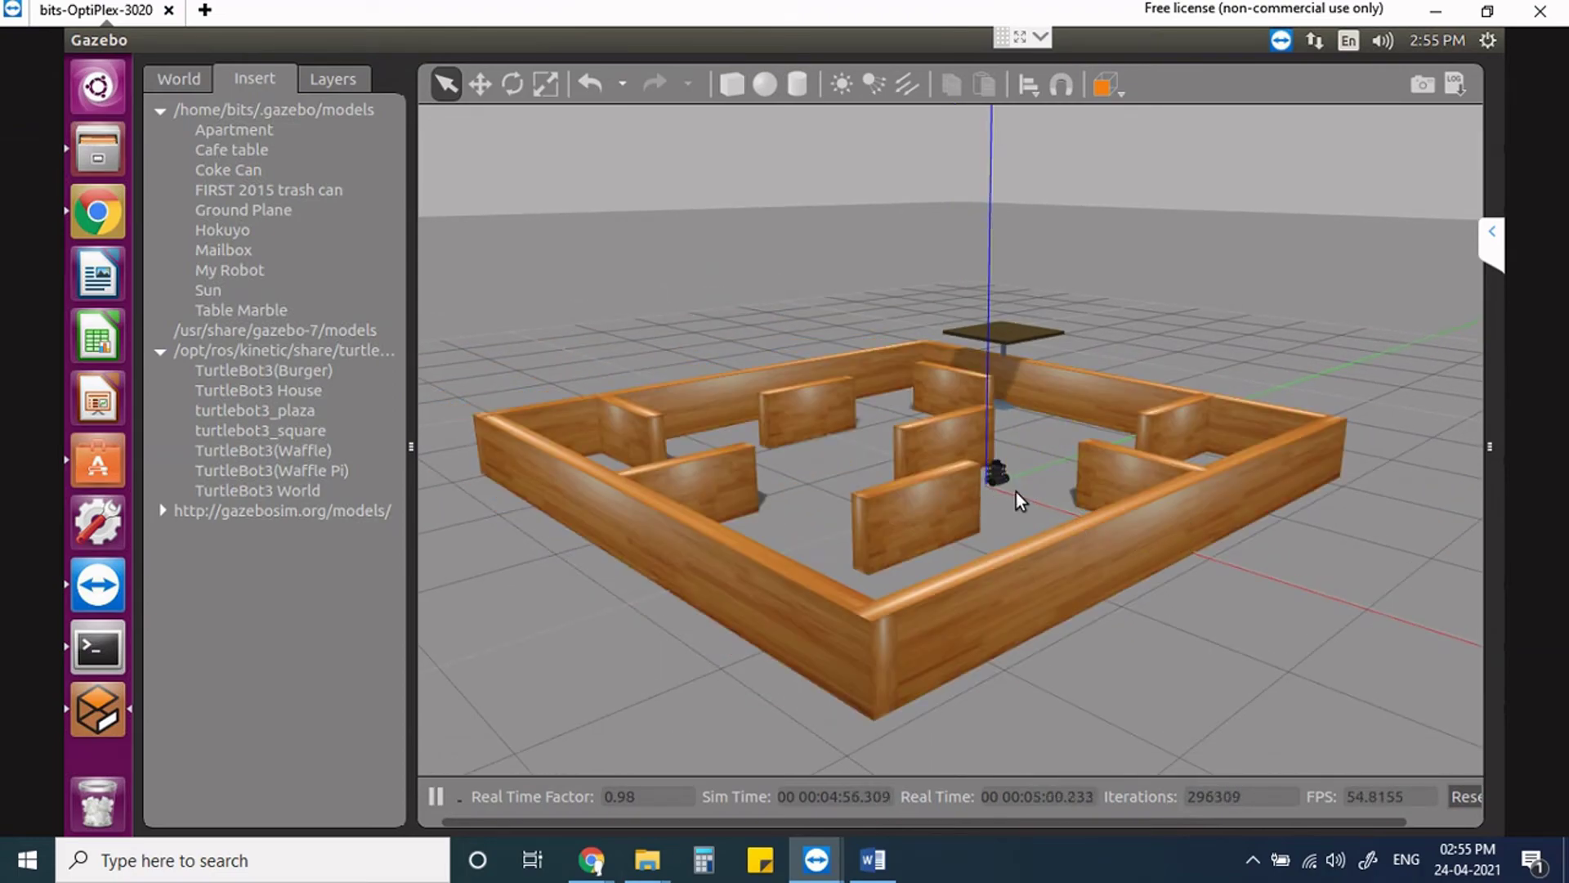
scroll(1016, 492, "down", 3)
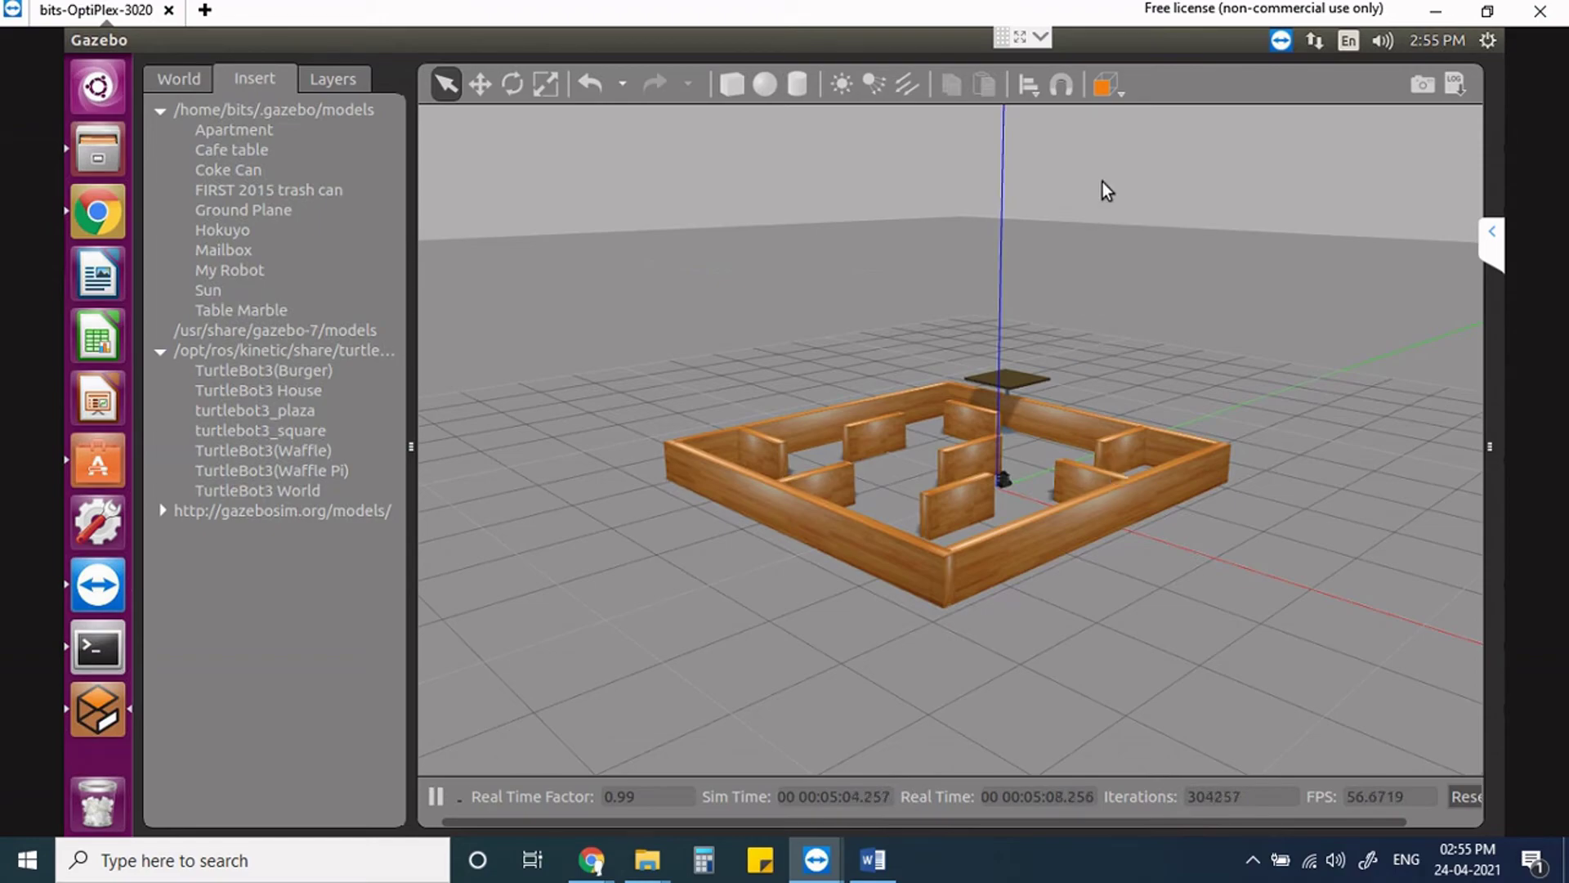
left_click(1121, 96)
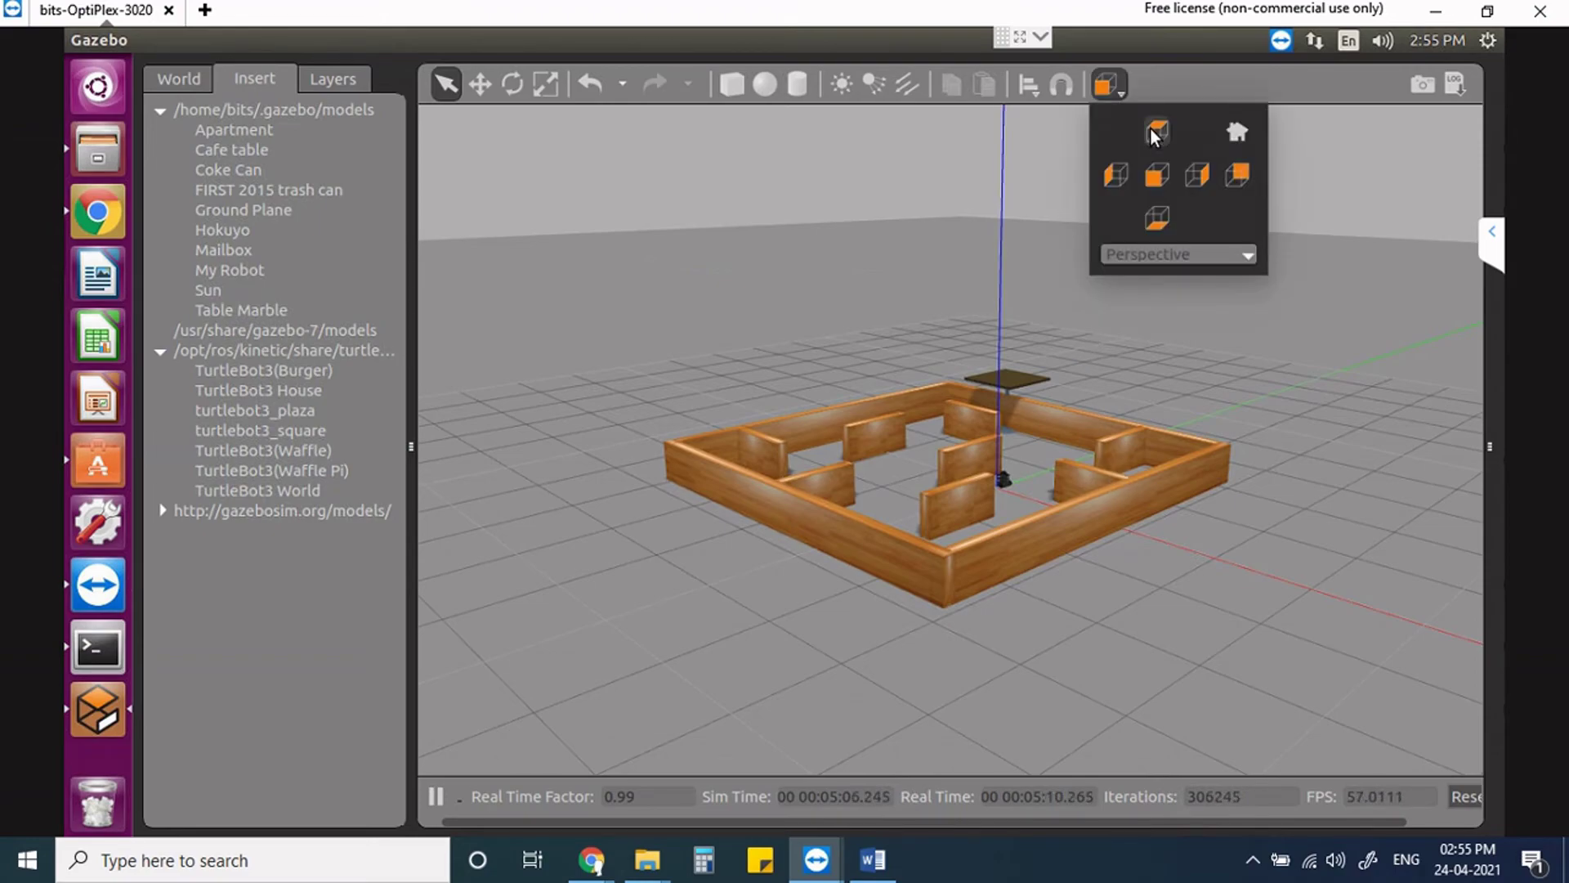
left_click(1152, 130)
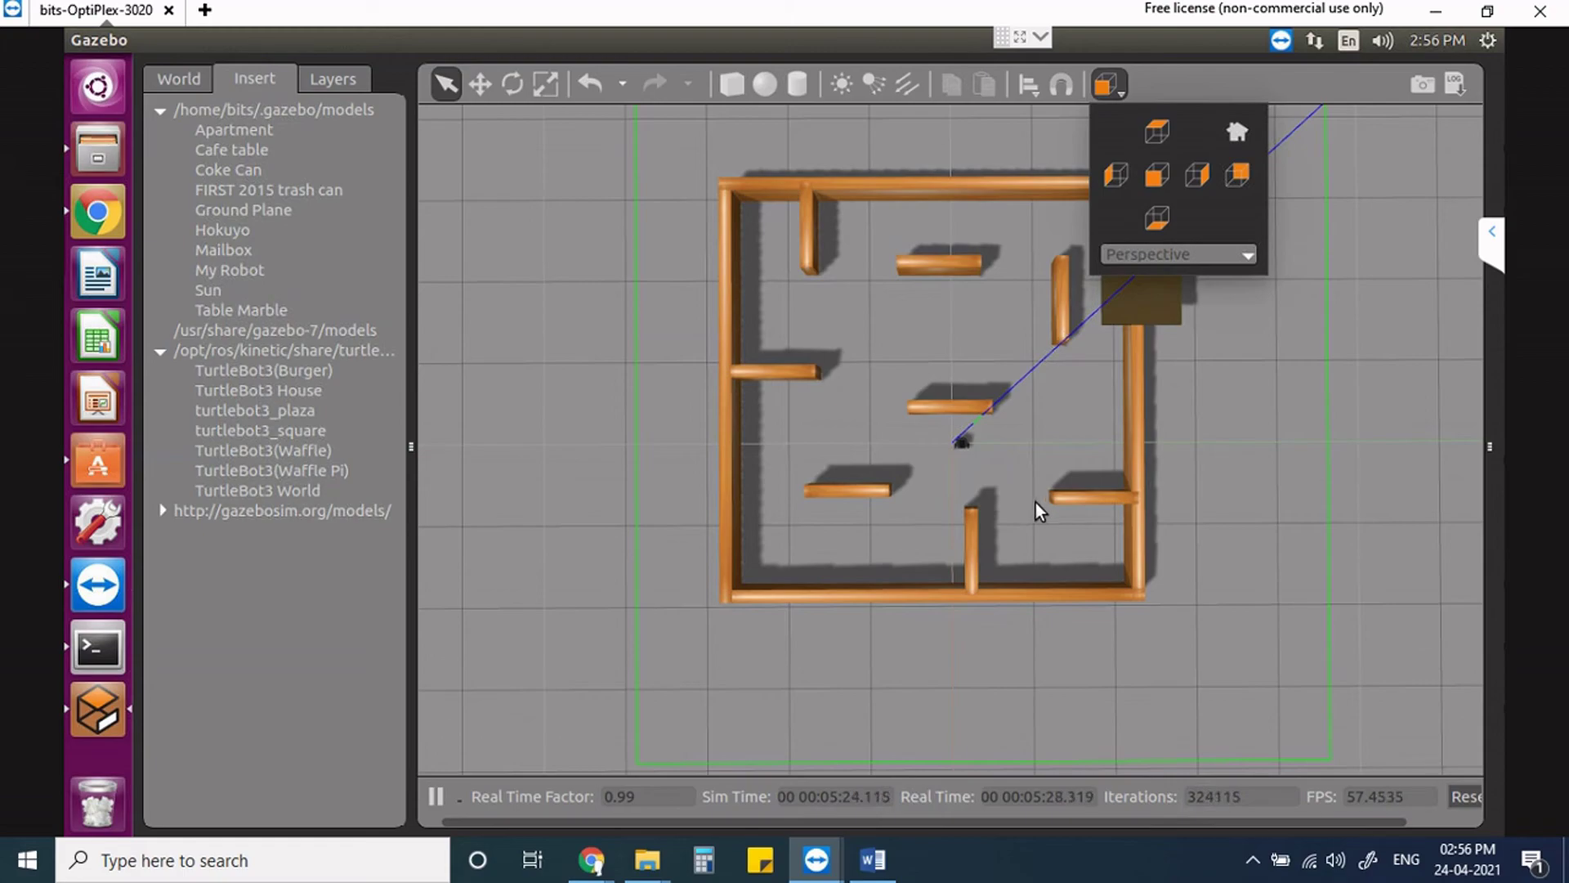
scroll(983, 445, "up", 5)
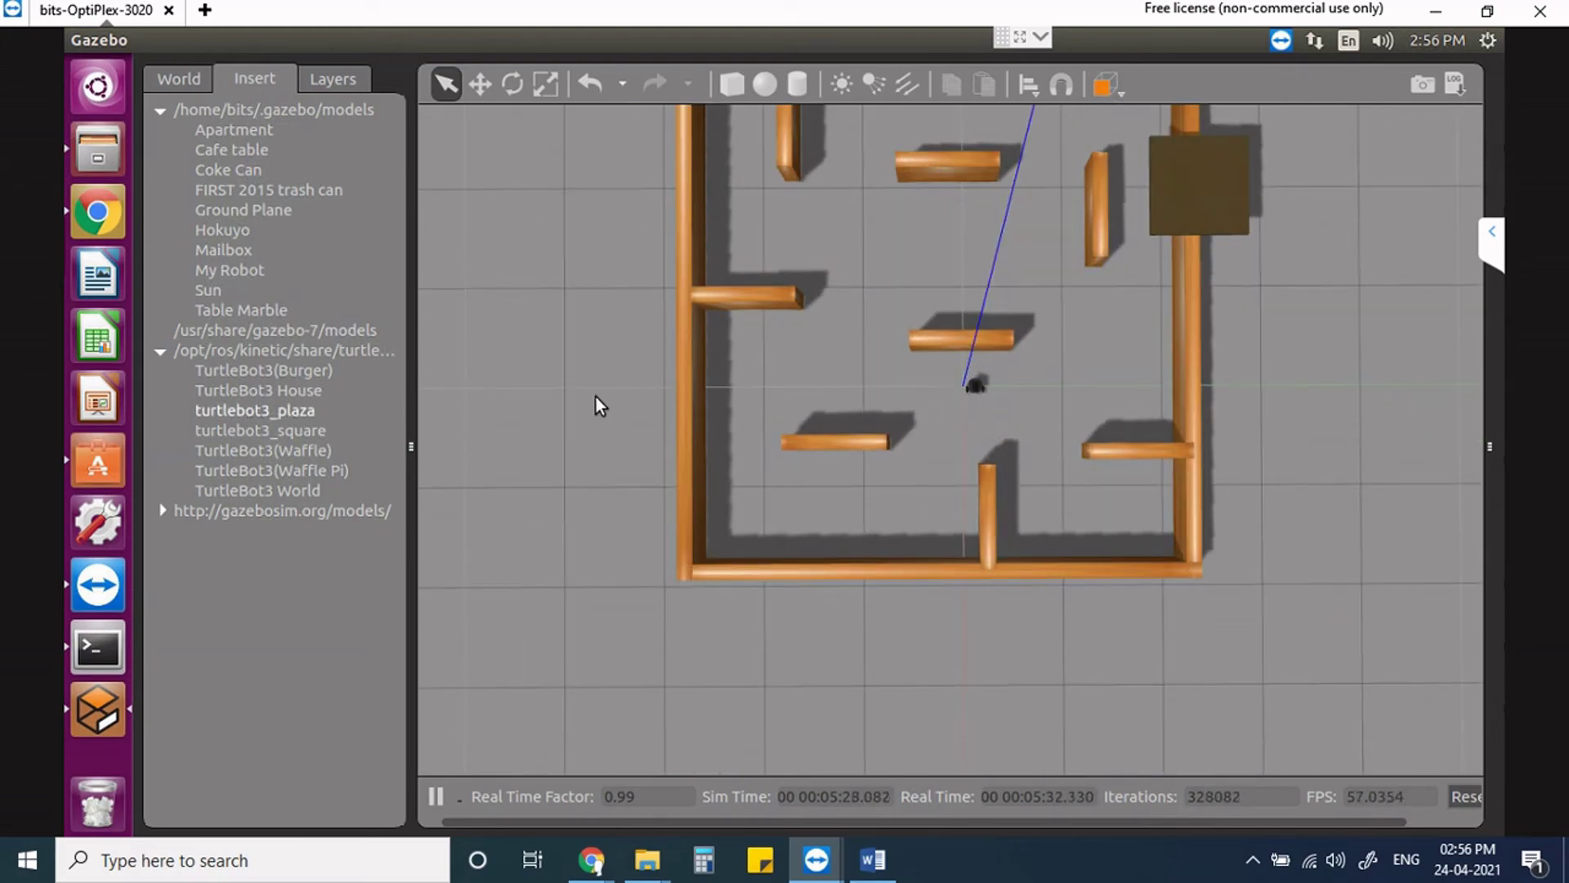
Delete the cafe table and the turtlebot3_plaza maze from the world.
left_click(1216, 204)
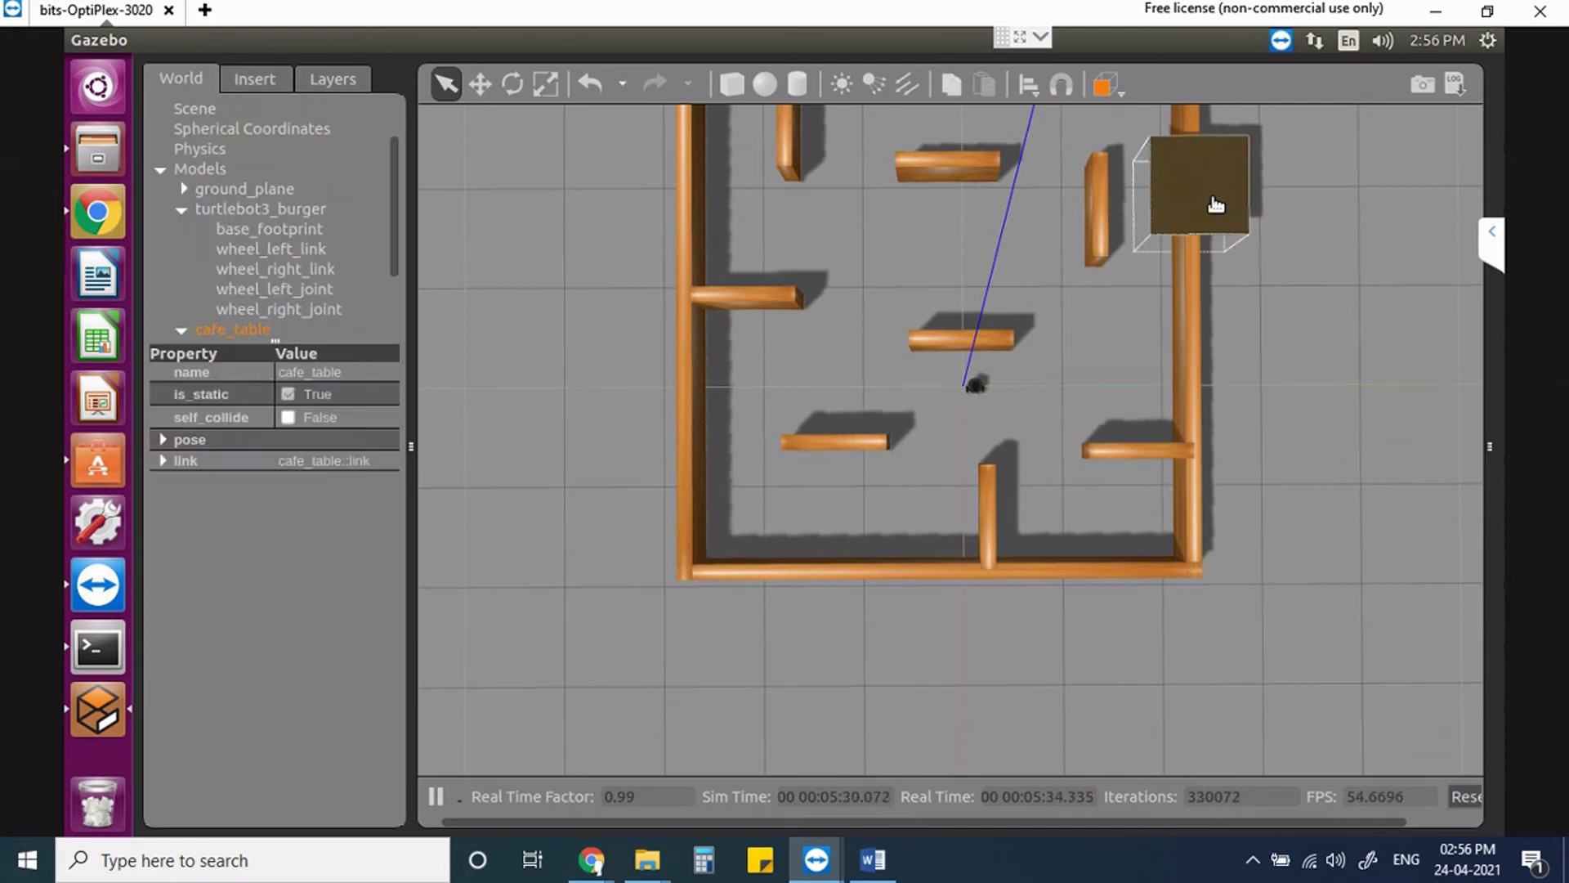
key("Delete")
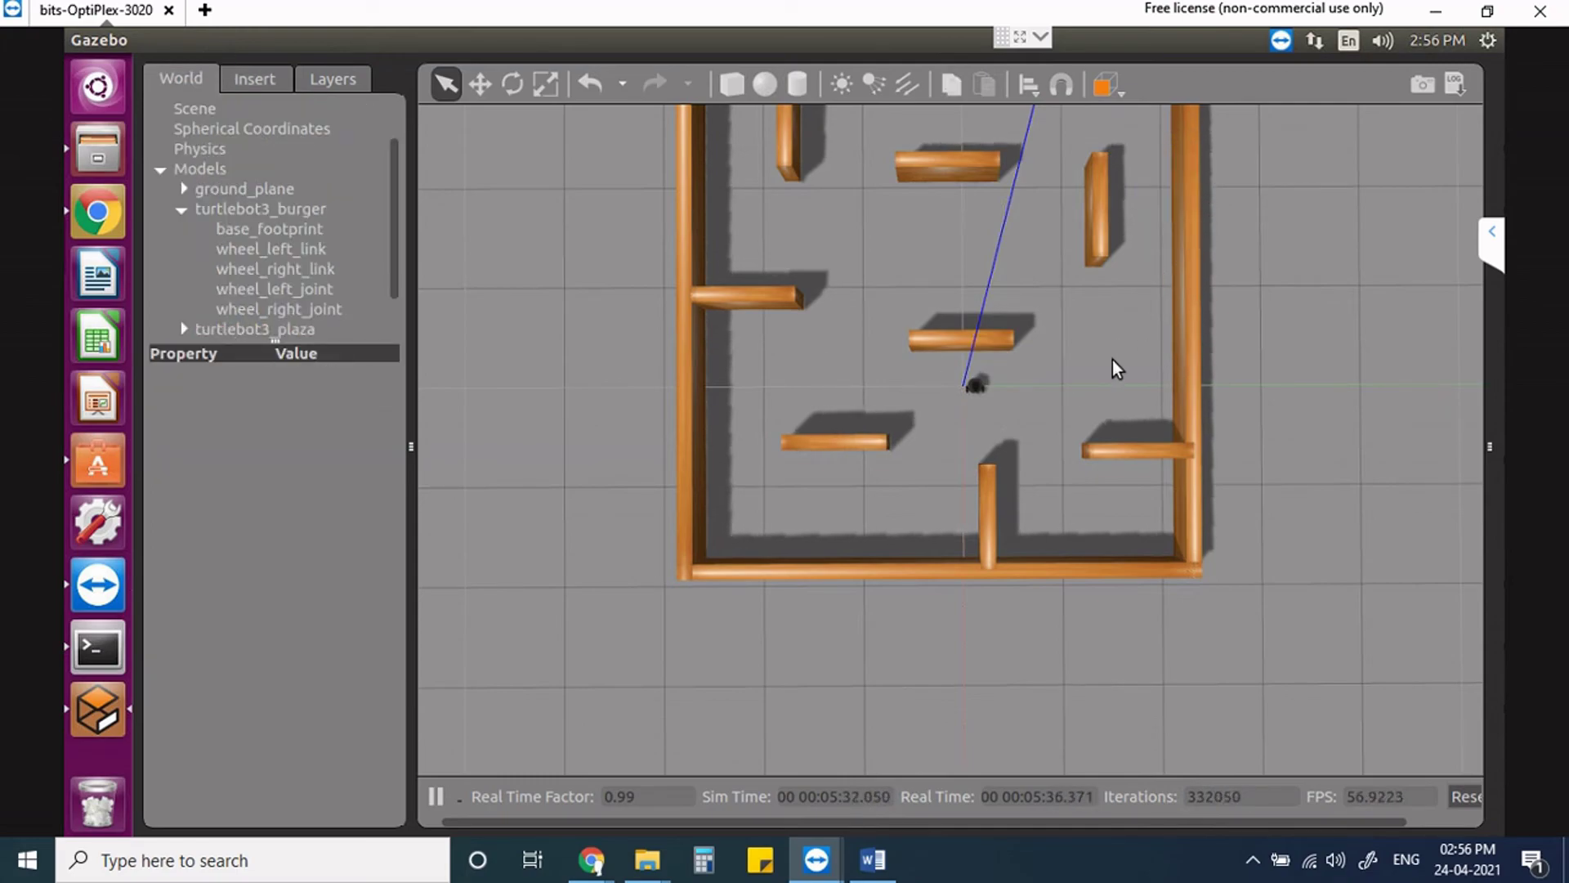
left_click(1191, 328)
key("Delete")
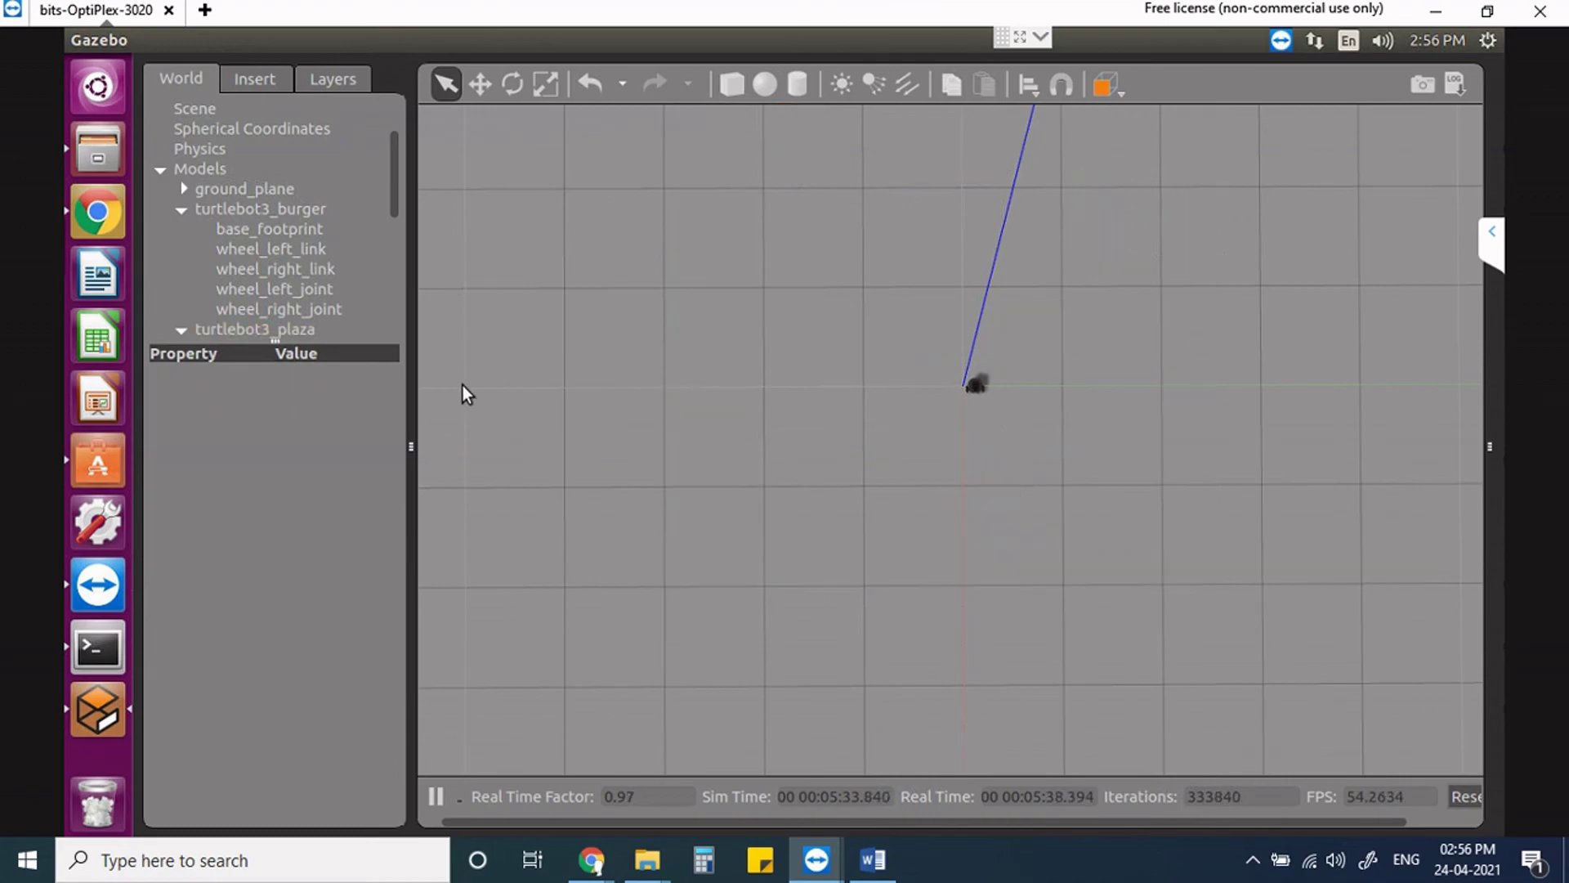
Insert the turtlebot3_square model so its four walls enclose the robot.
left_click(256, 79)
left_click(260, 430)
left_click(964, 420)
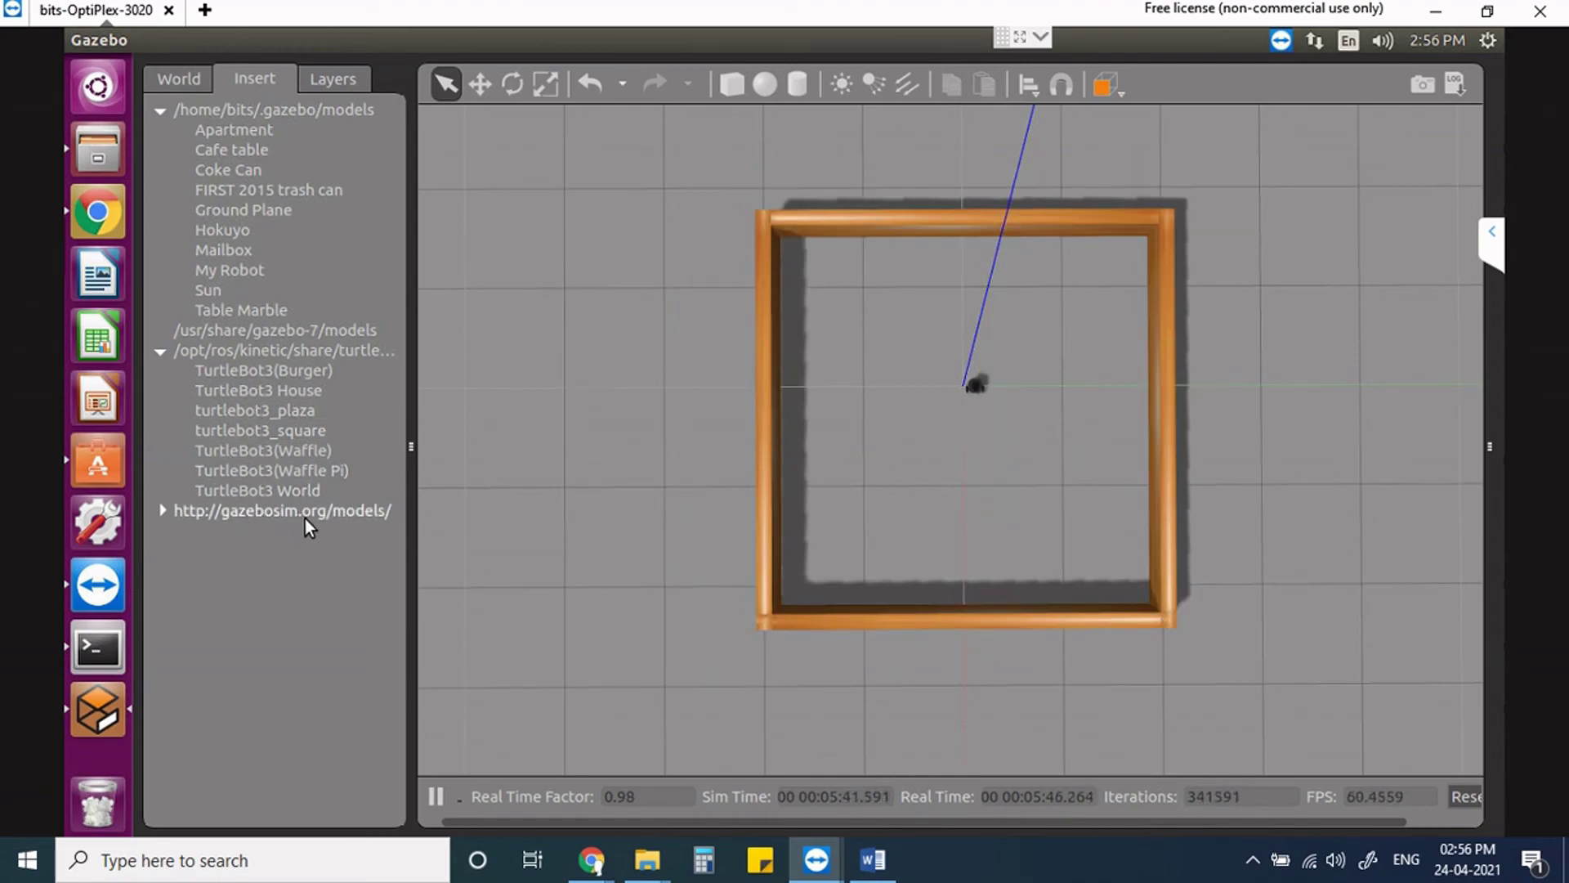
Browse the models offered by the online gazebosim.org library, collapse its list again and inspect the square arena around the robot.
left_click(163, 510)
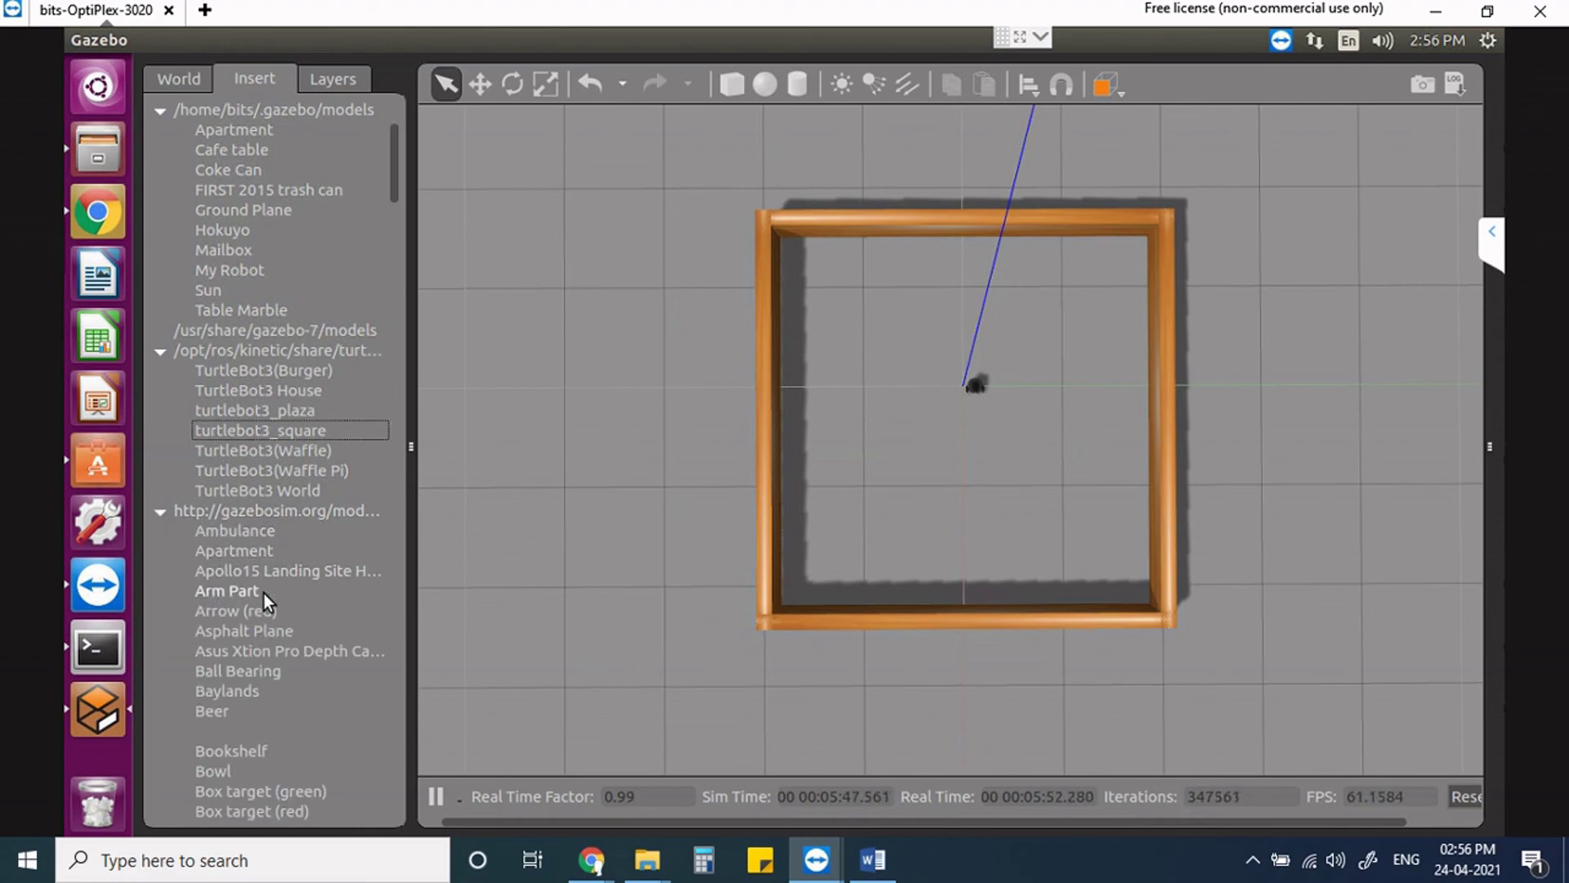
scroll(311, 608, "down", 15)
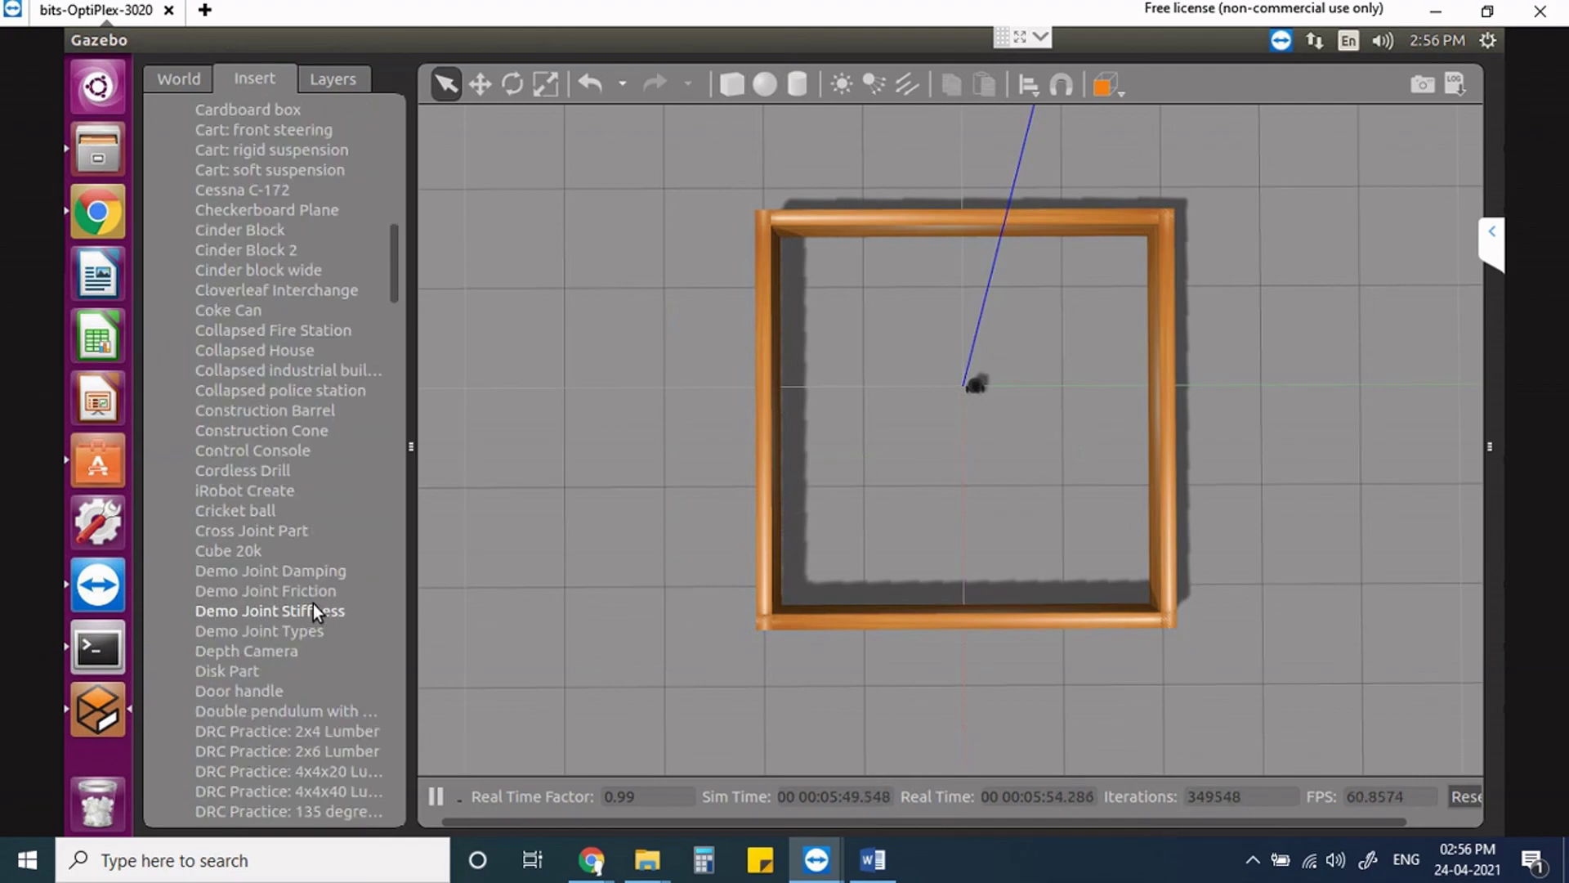
scroll(313, 601, "up", 15)
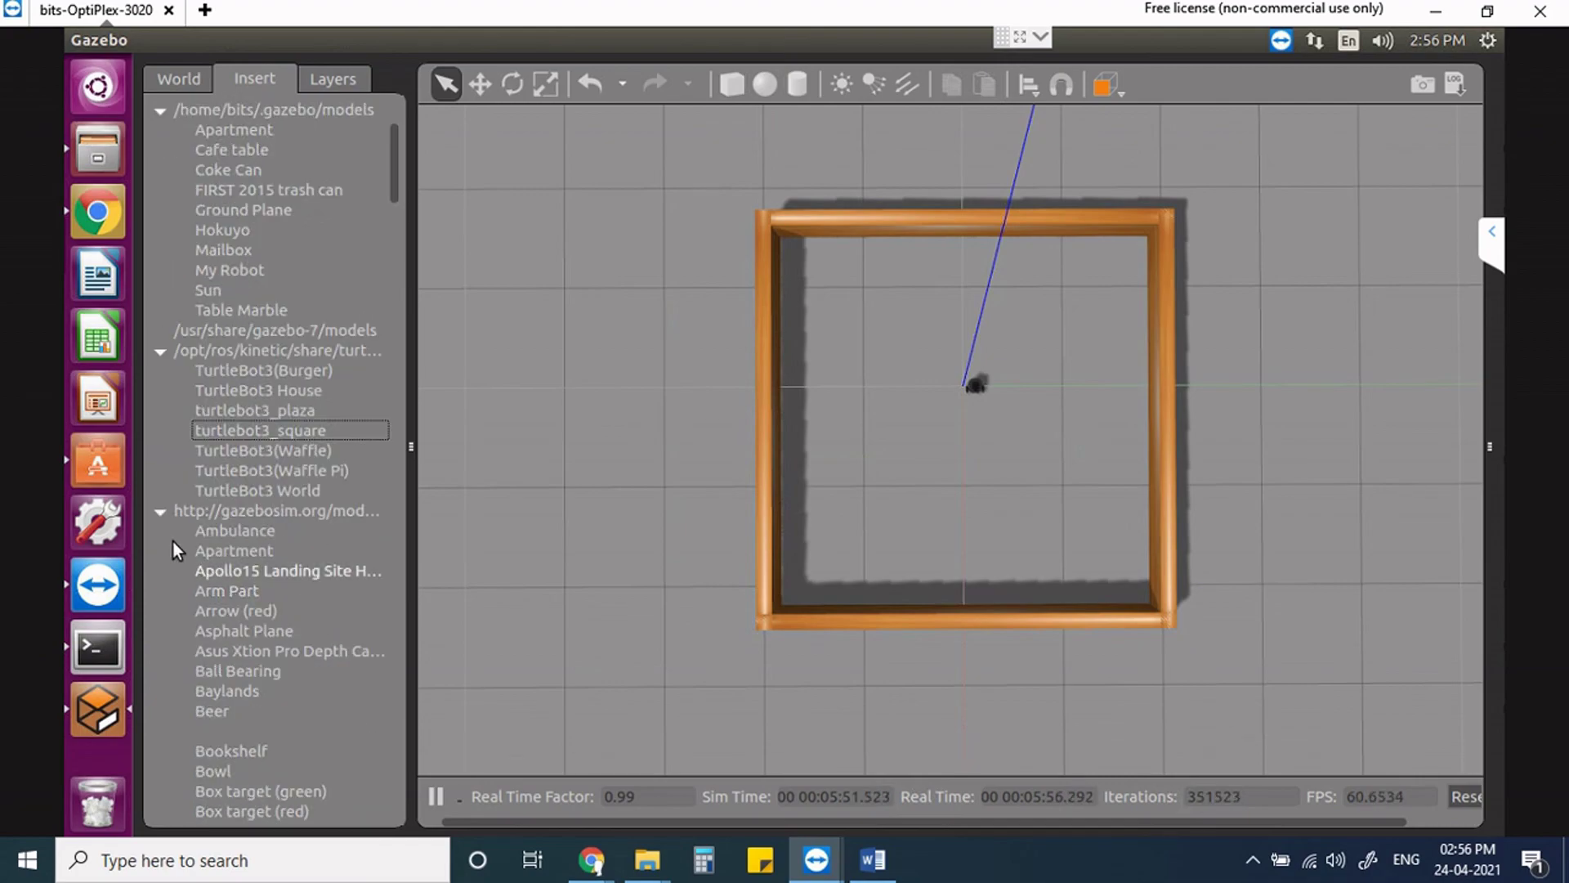
double_click(267, 510)
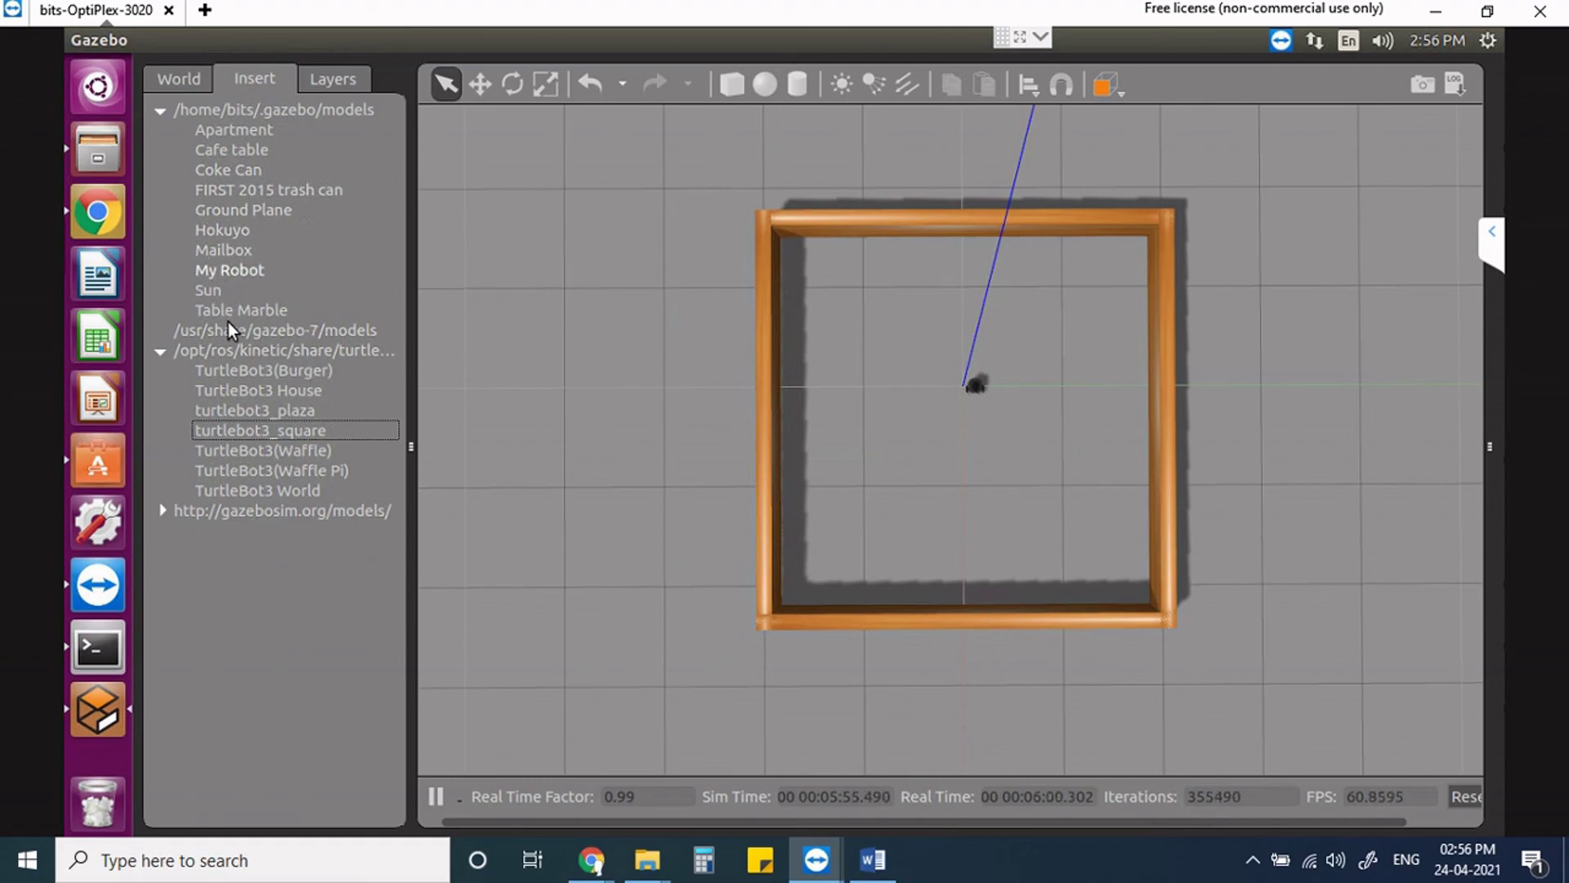
scroll(638, 484, "up", 3)
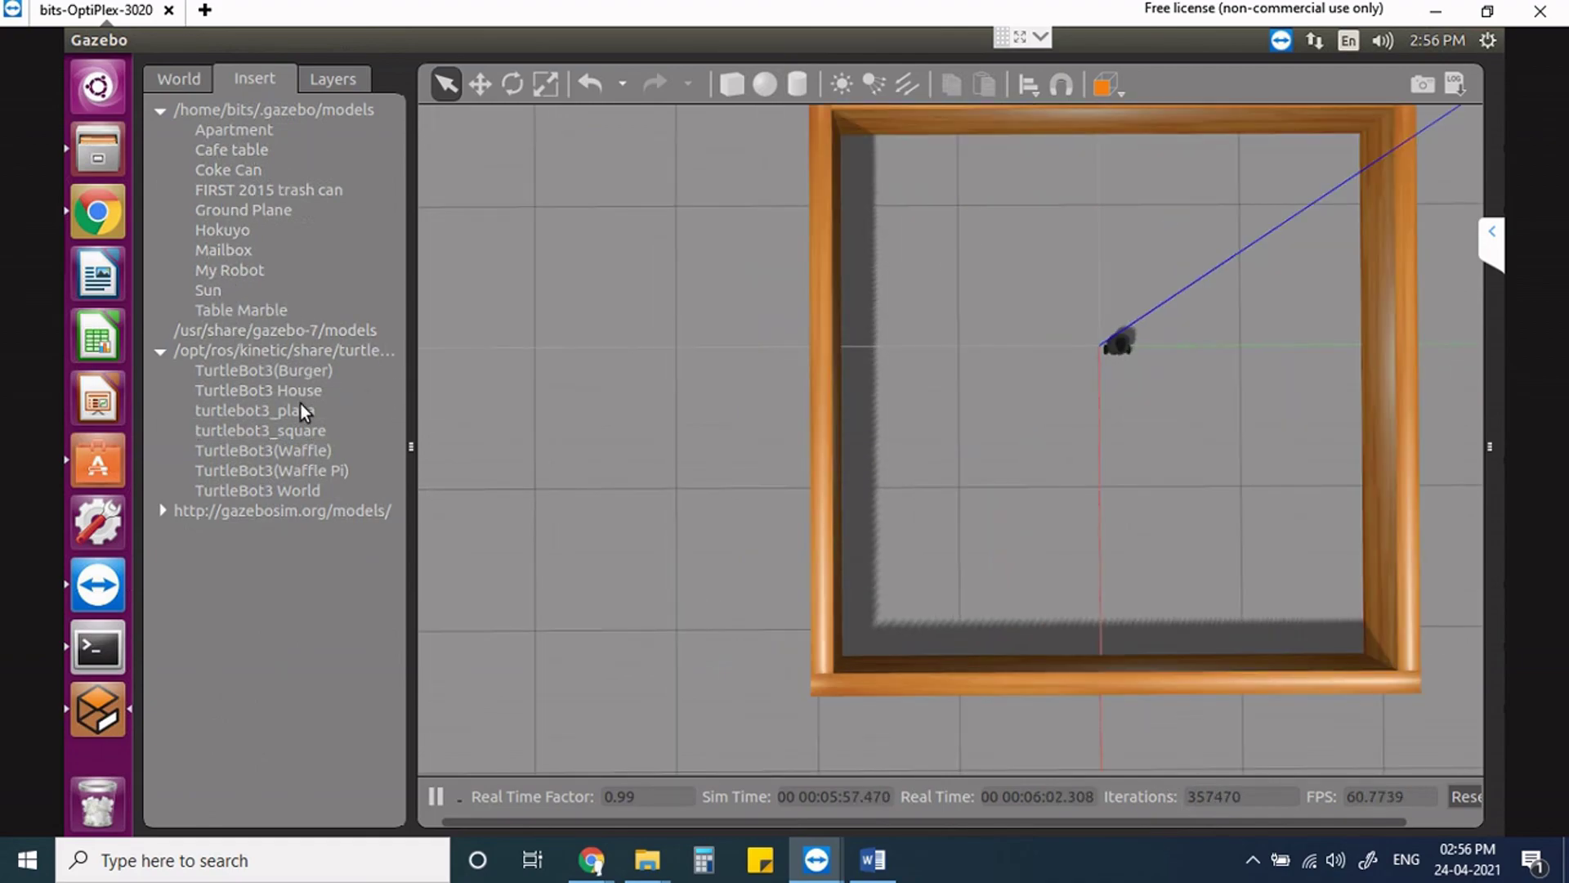
scroll(894, 469, "down", 2)
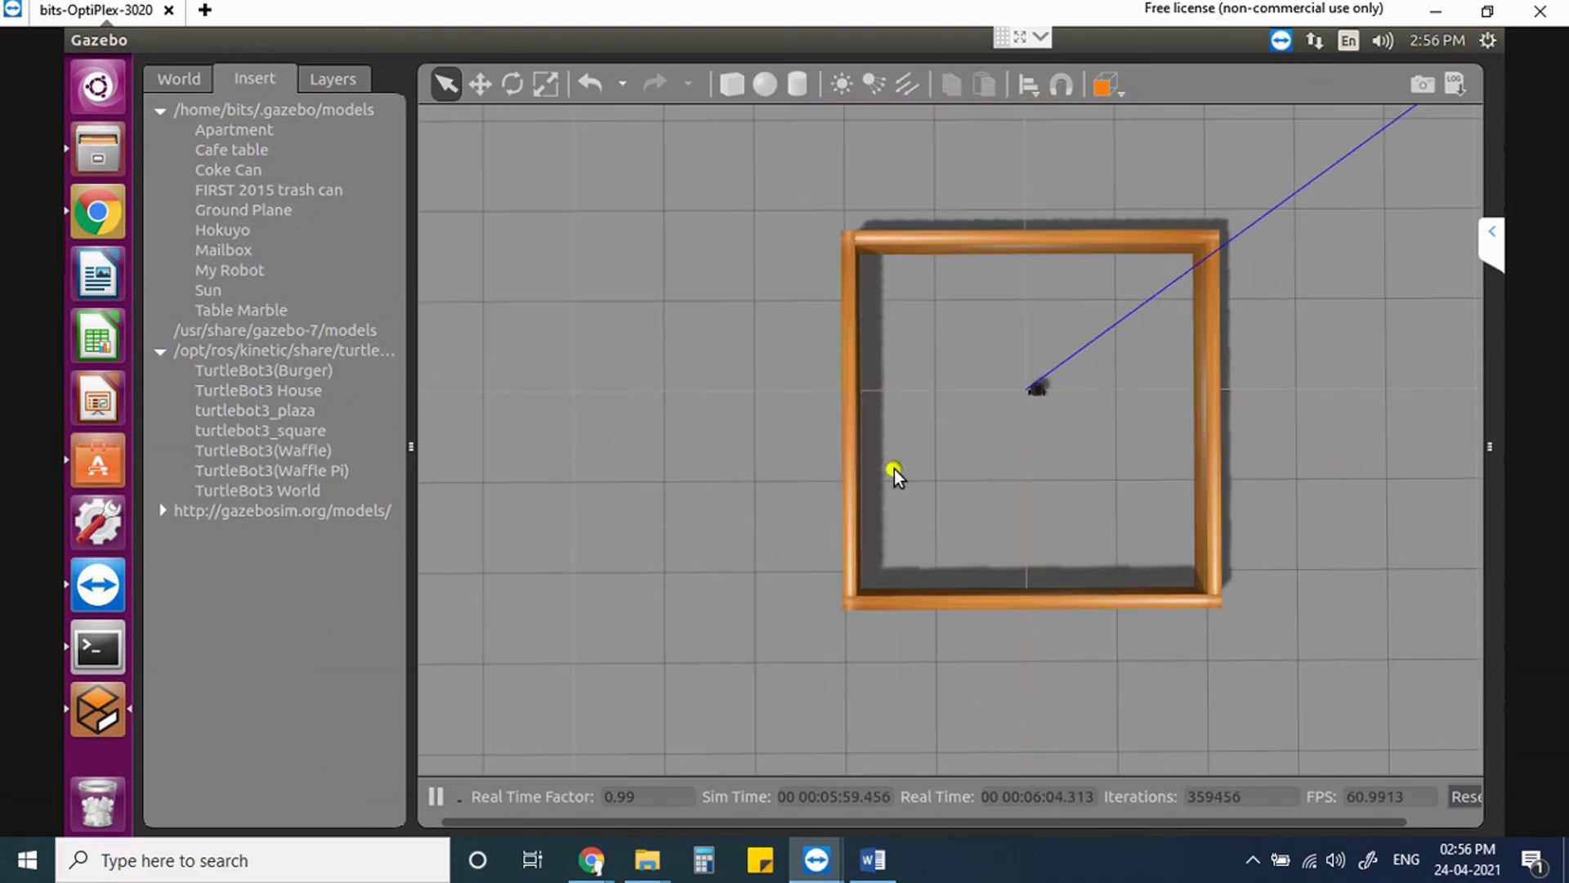